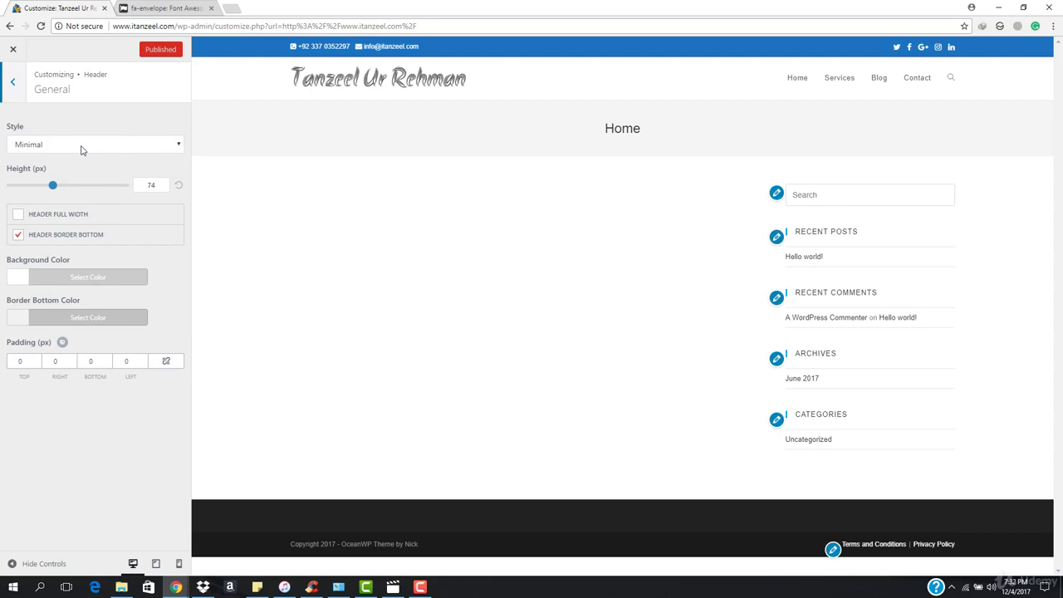
Try the Transparent header style, followed by the Top Menu header style
left_click(81, 148)
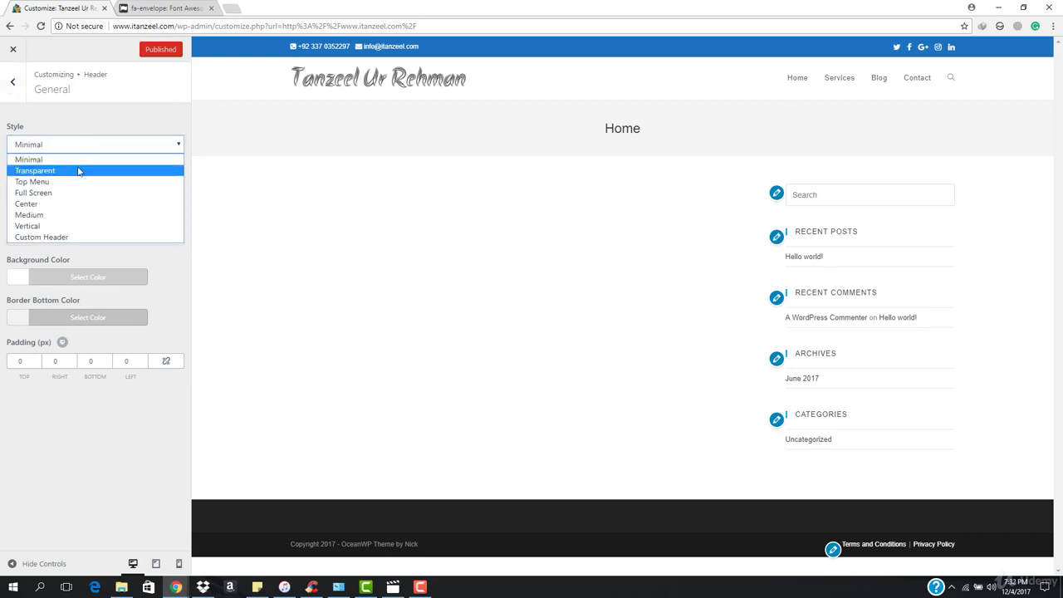
left_click(79, 171)
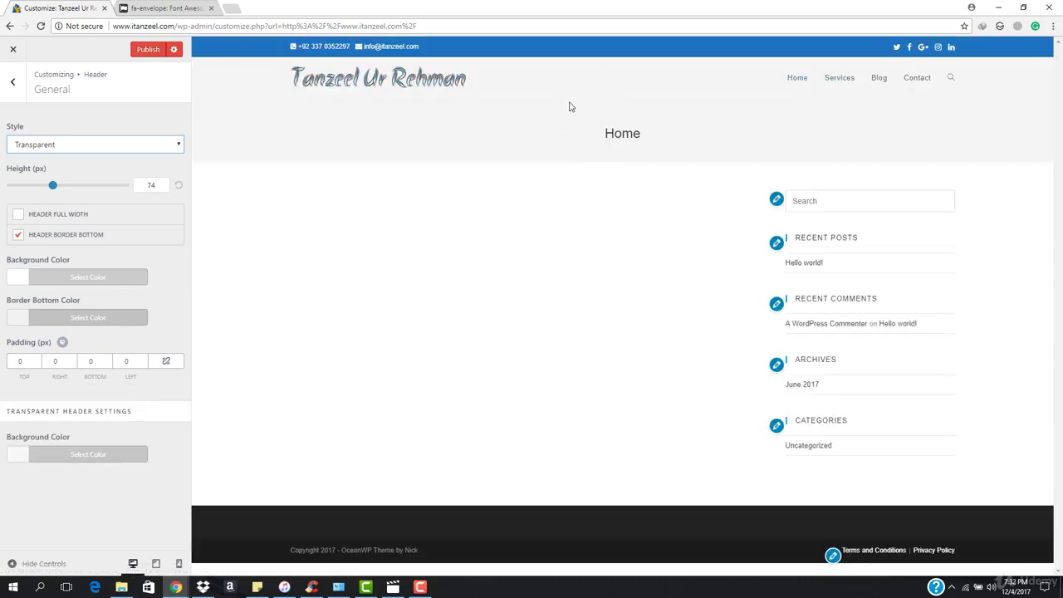
left_click(123, 147)
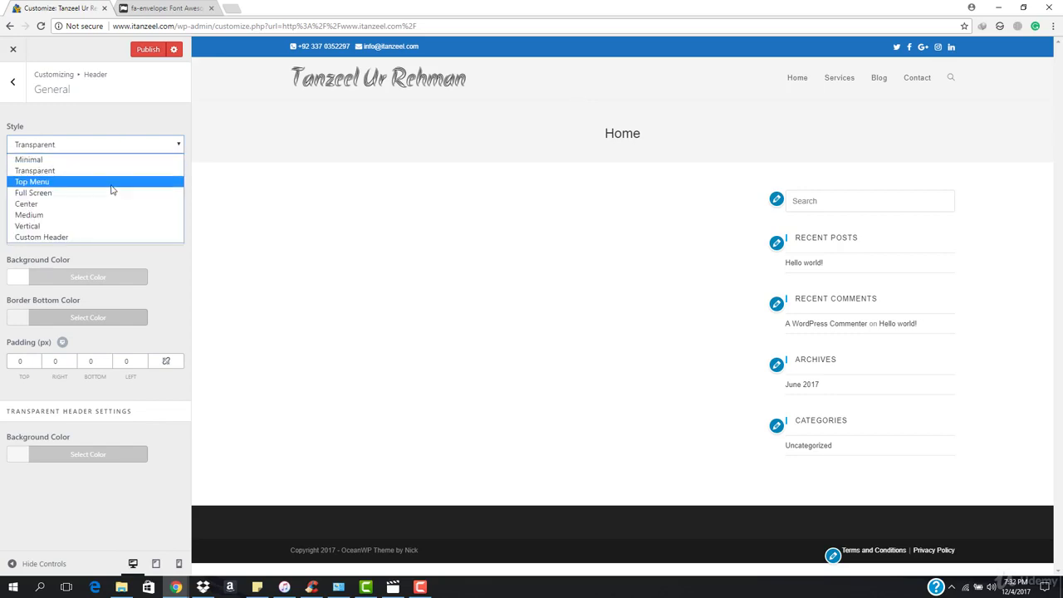
left_click(112, 183)
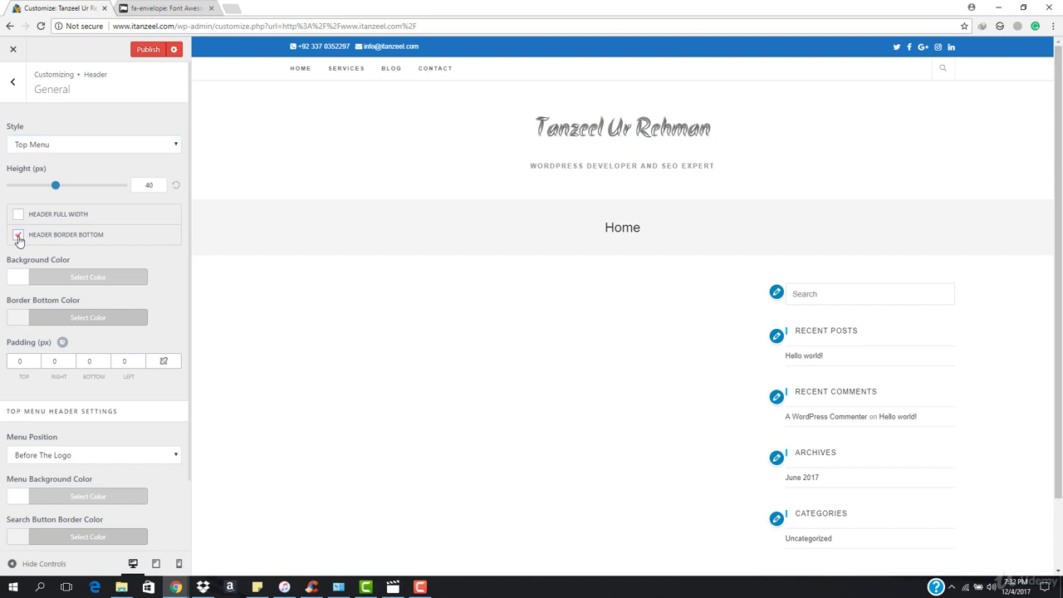
Set the menu position of the Top Menu header to After The Logo
scroll(19, 278, "down", 1)
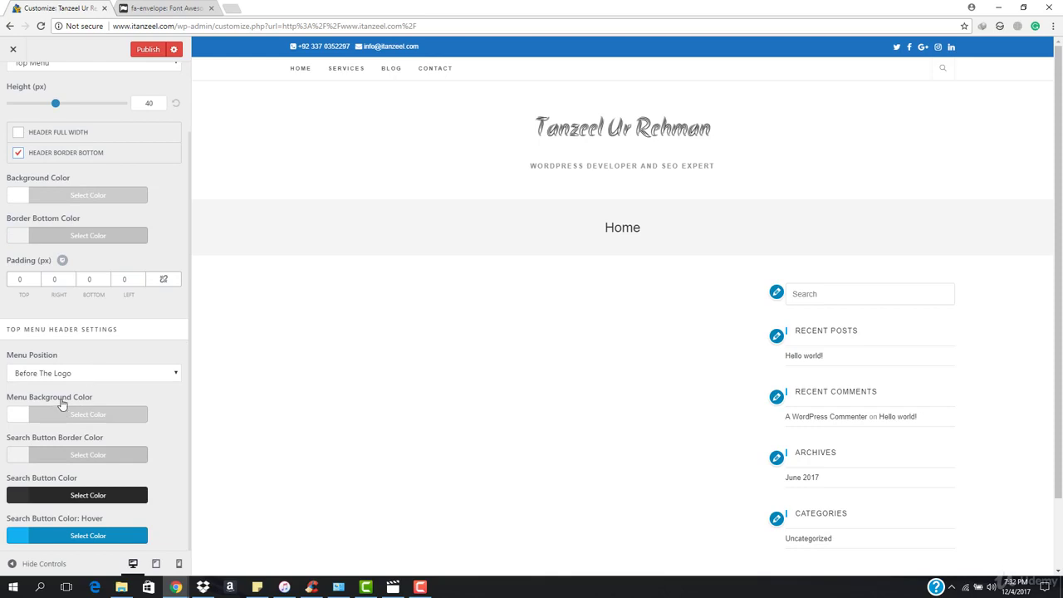
left_click(69, 375)
left_click(70, 398)
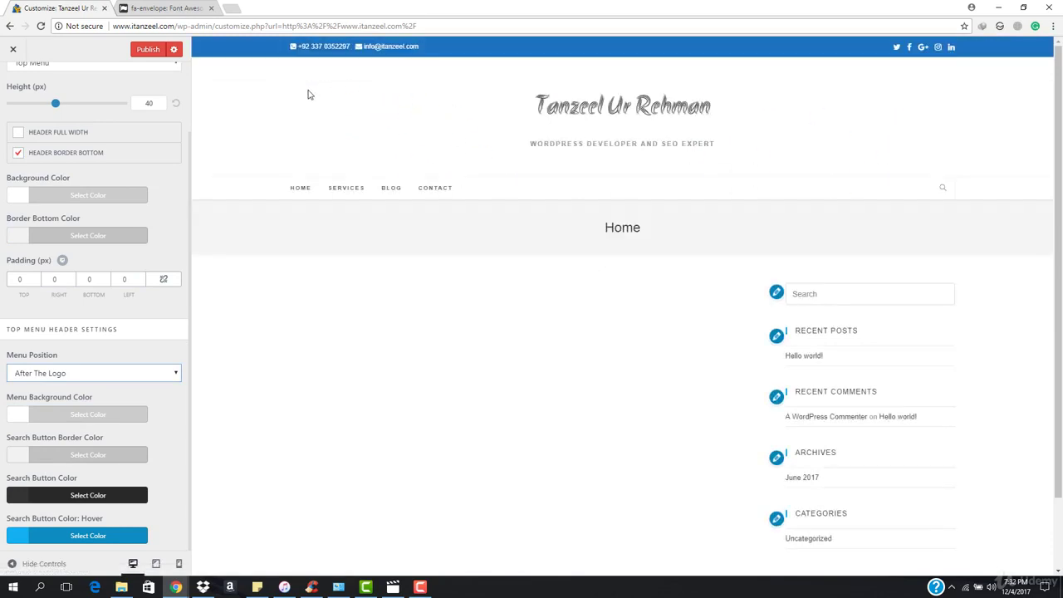
scroll(77, 143, "up", 2)
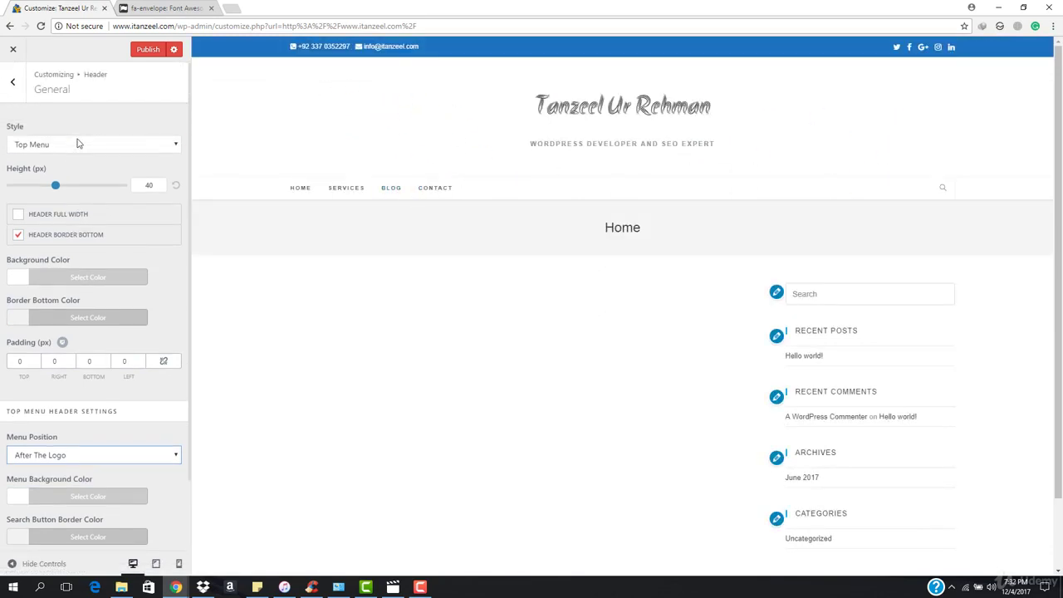
Try the Full Screen header style and open and close its navigation menu in the preview
left_click(78, 145)
left_click(73, 193)
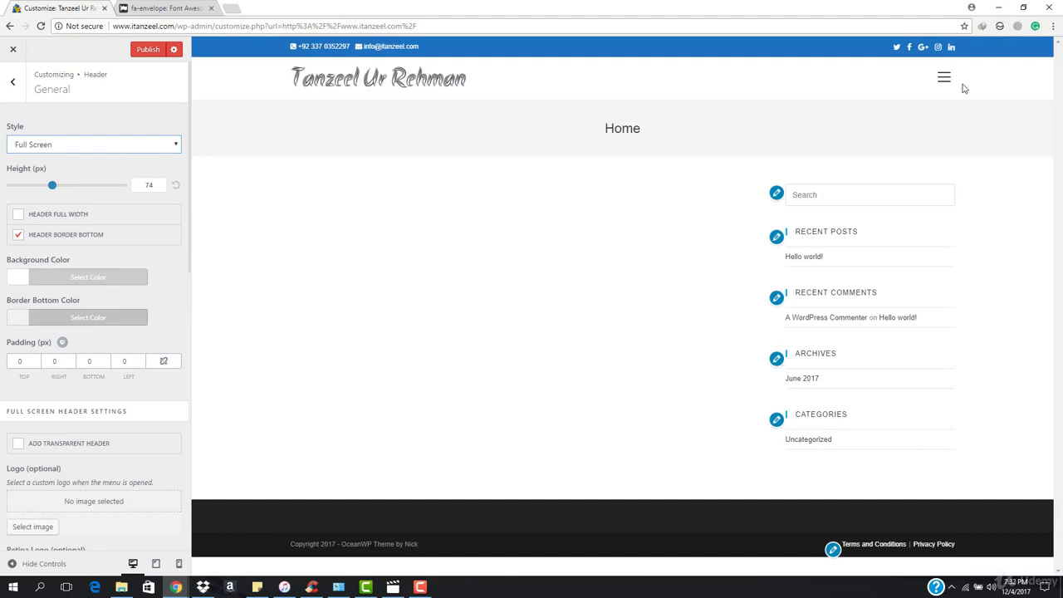
left_click(943, 79)
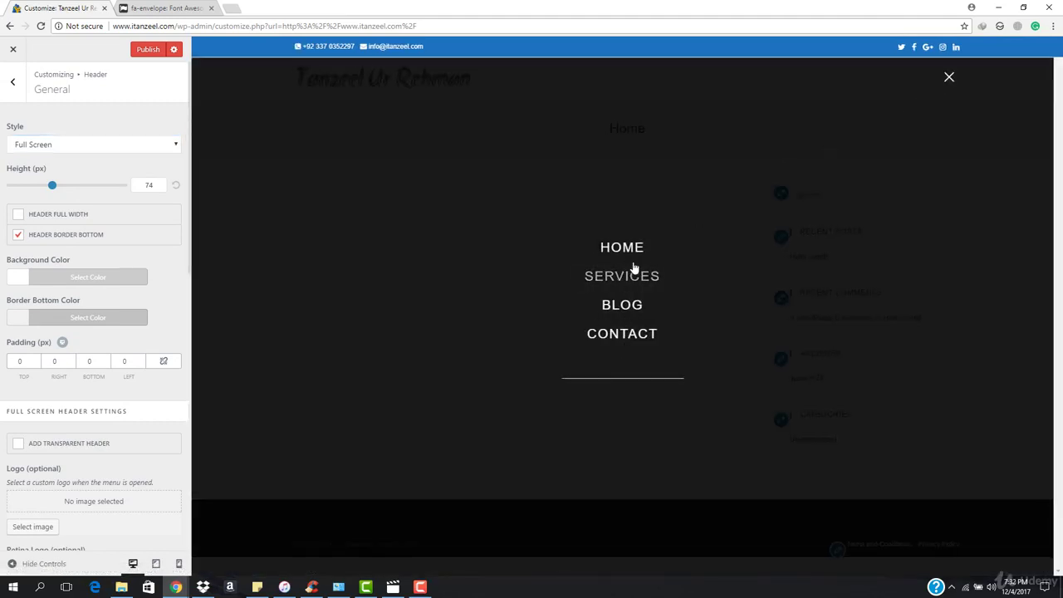
left_click(949, 77)
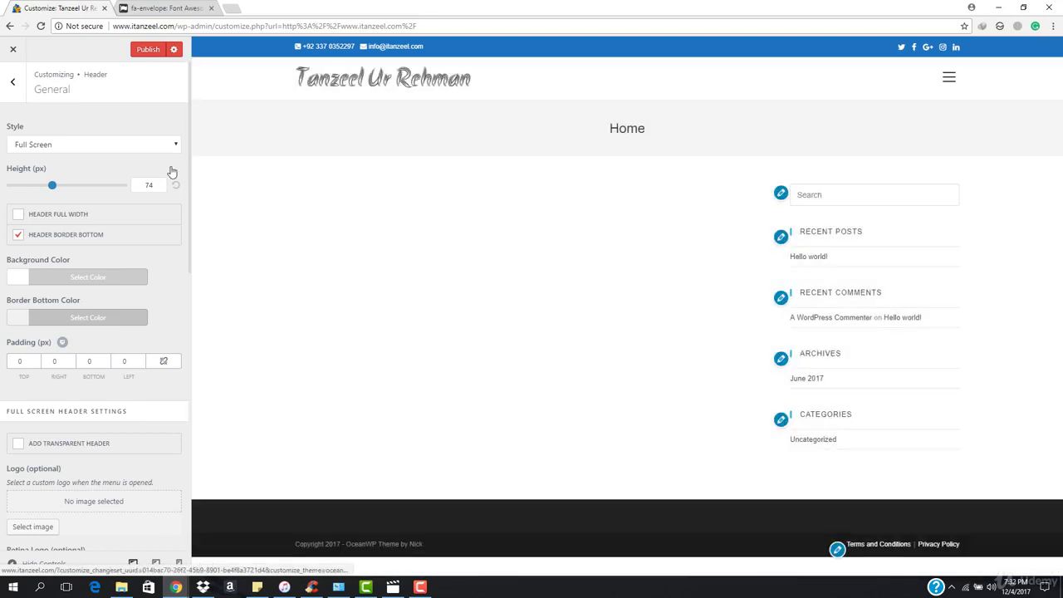
Try the Center, Medium and Vertical header styles one after another
left_click(150, 142)
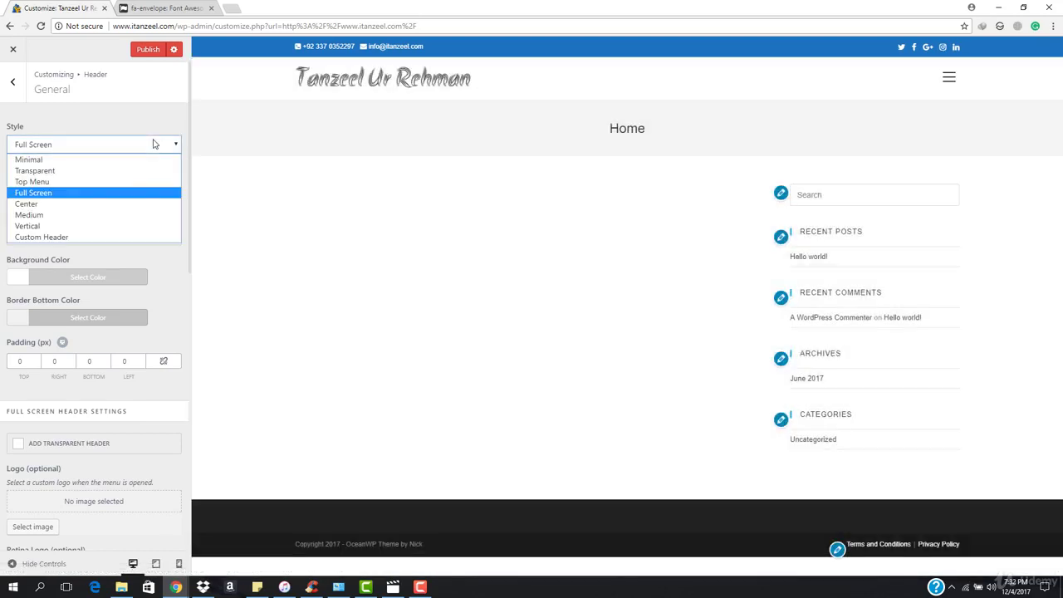
left_click(111, 204)
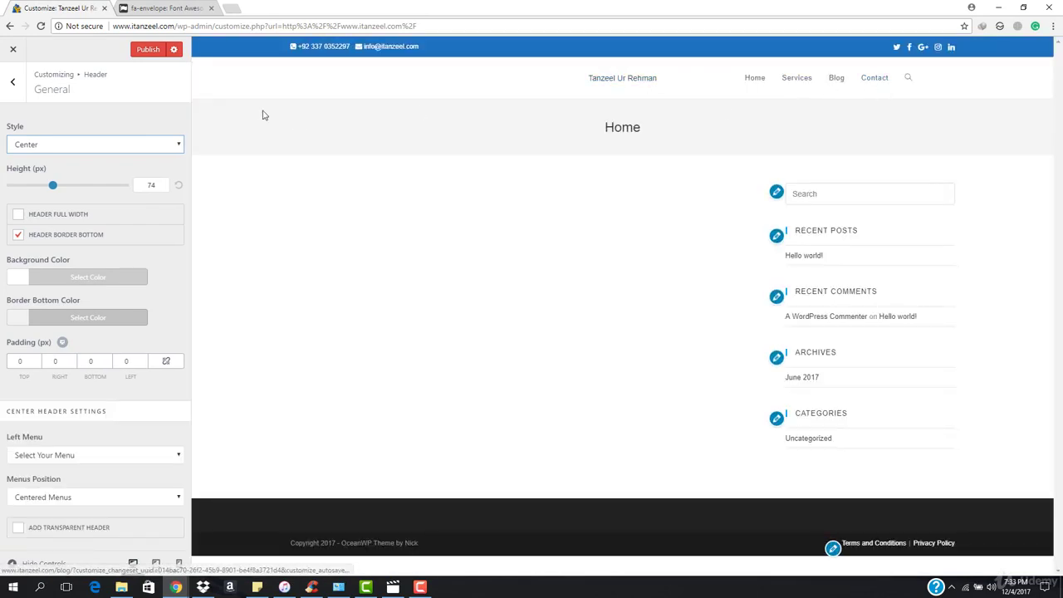
left_click(158, 147)
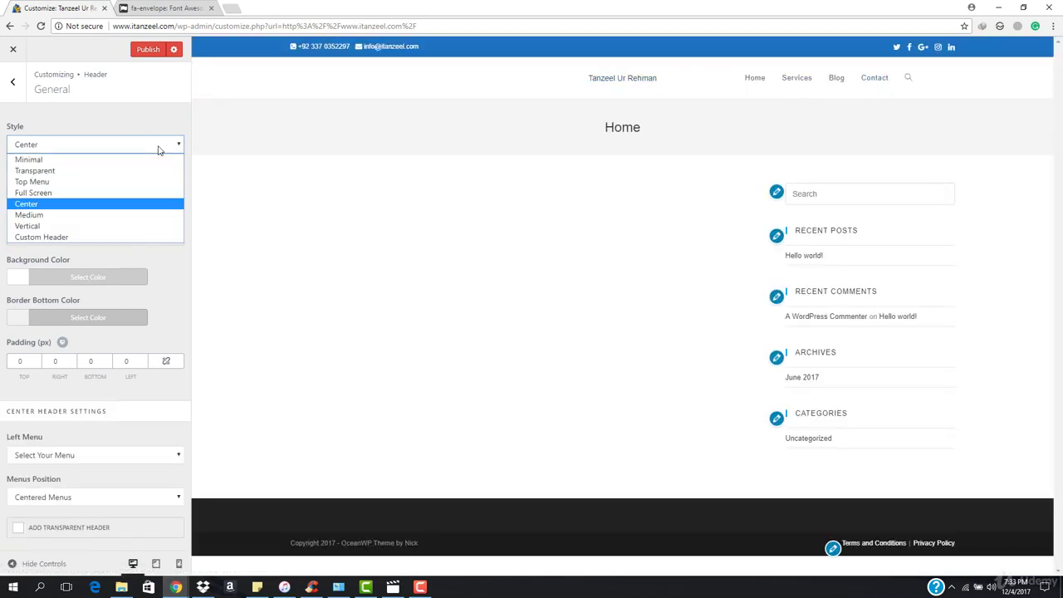
left_click(126, 215)
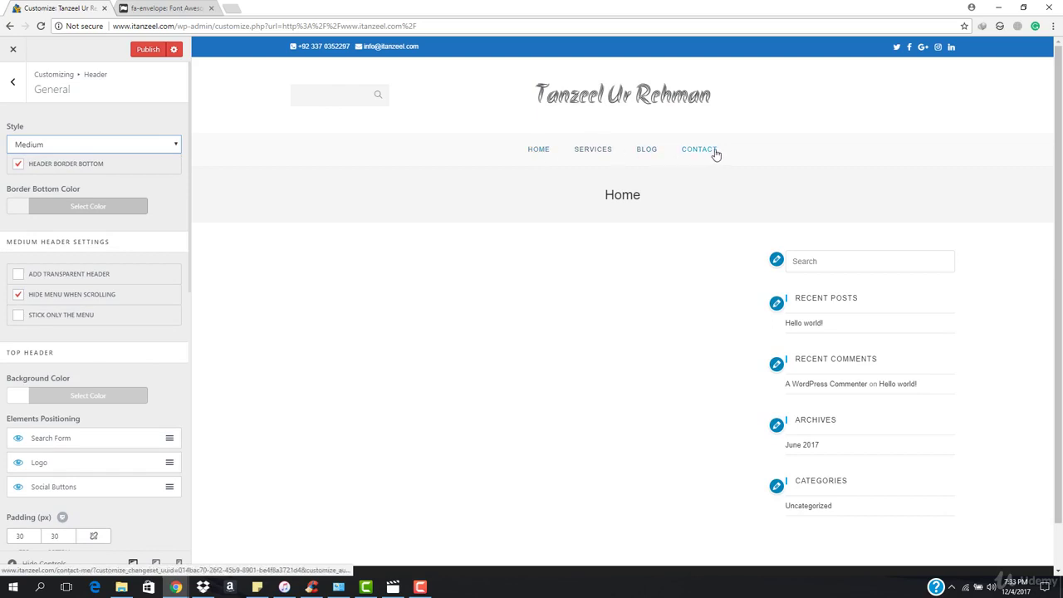
left_click(131, 152)
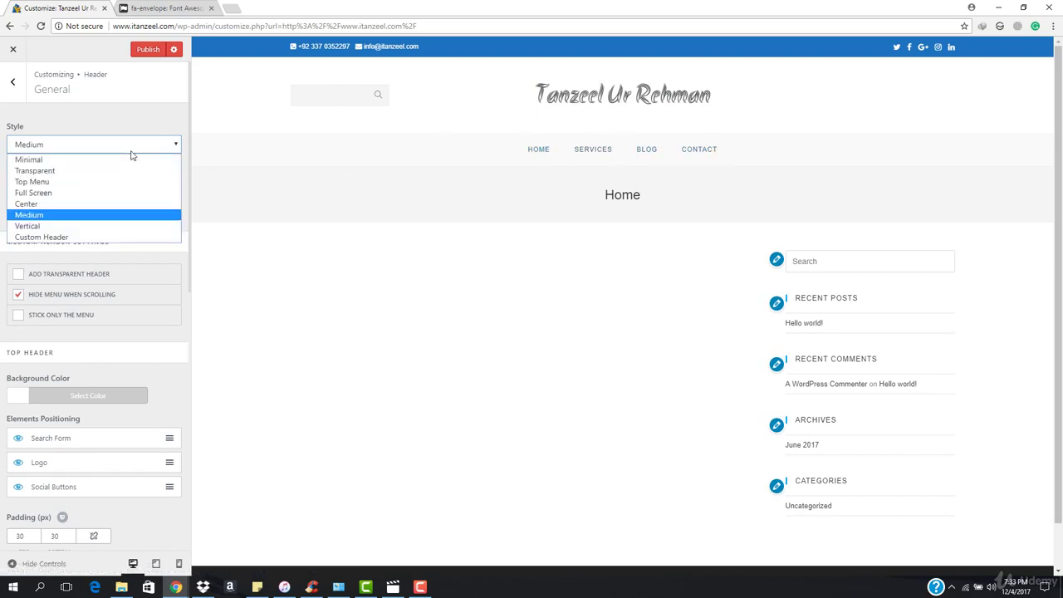
left_click(166, 225)
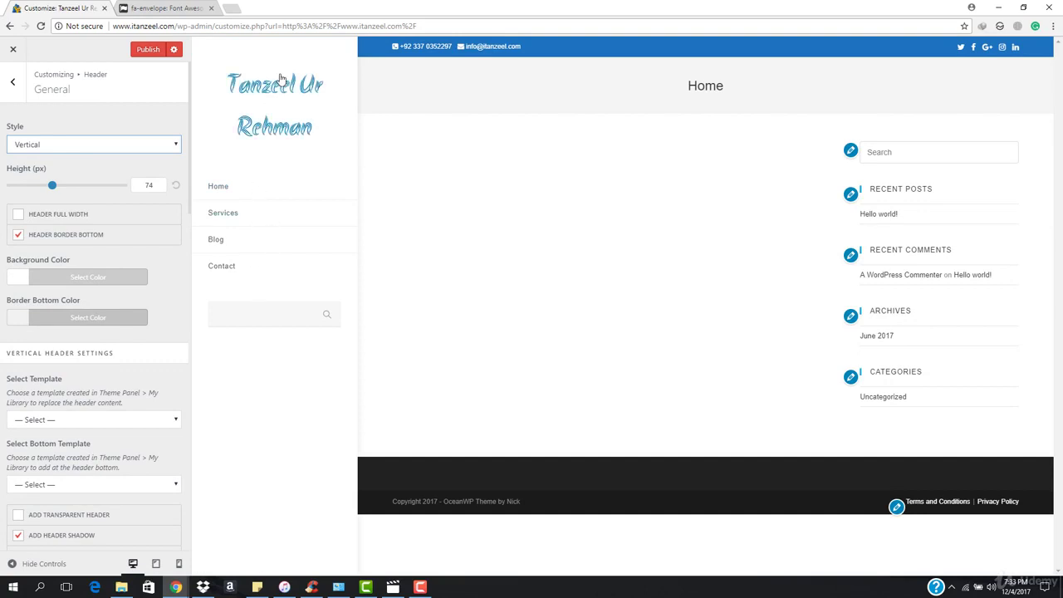
Set the header style back to Minimal and its background color to the blue #337ebf
left_click(89, 146)
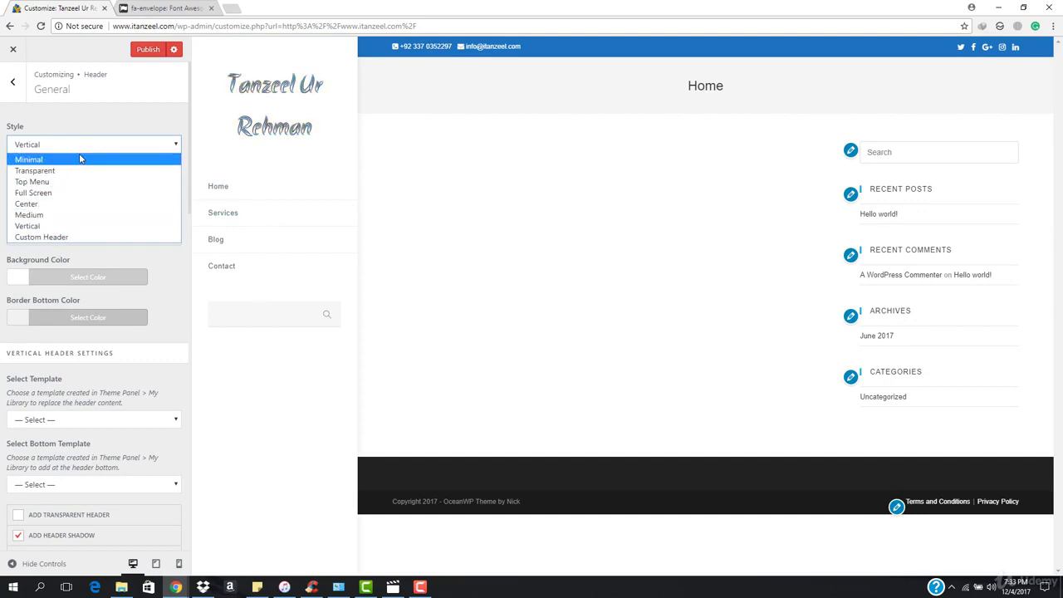
left_click(80, 167)
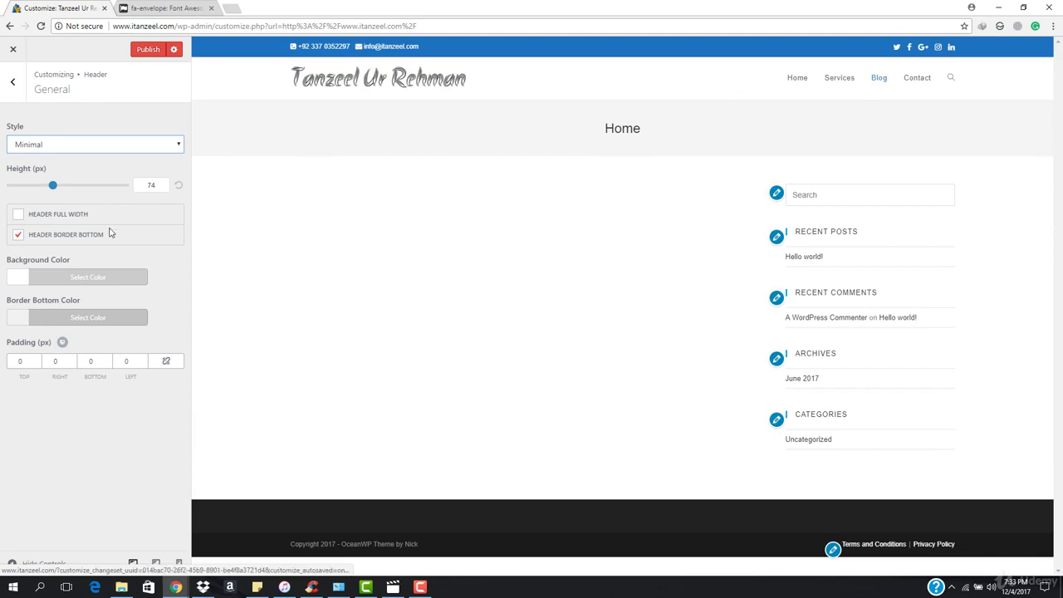
left_click(61, 286)
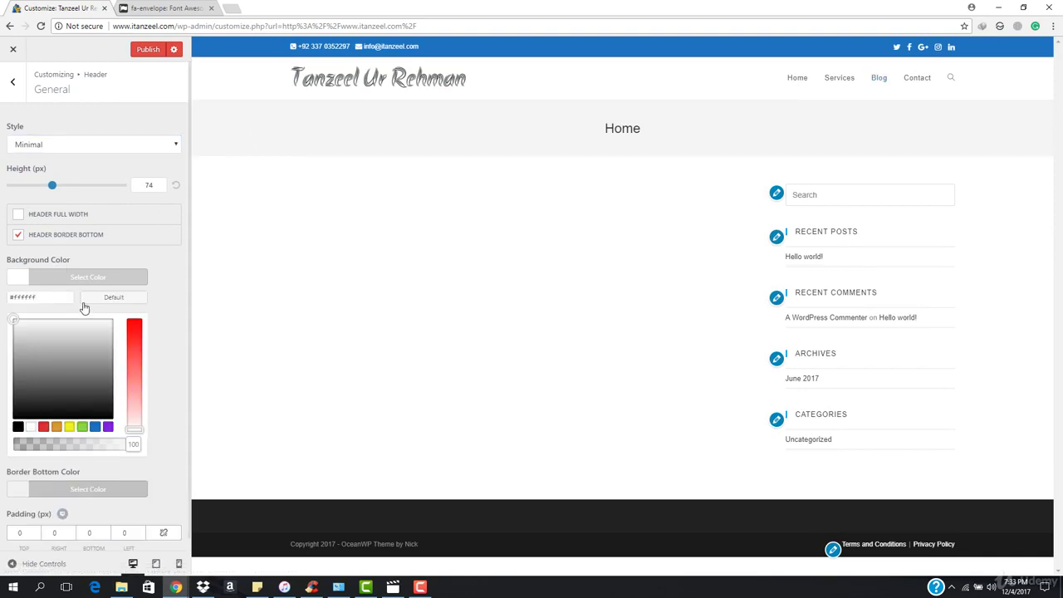
left_click(94, 429)
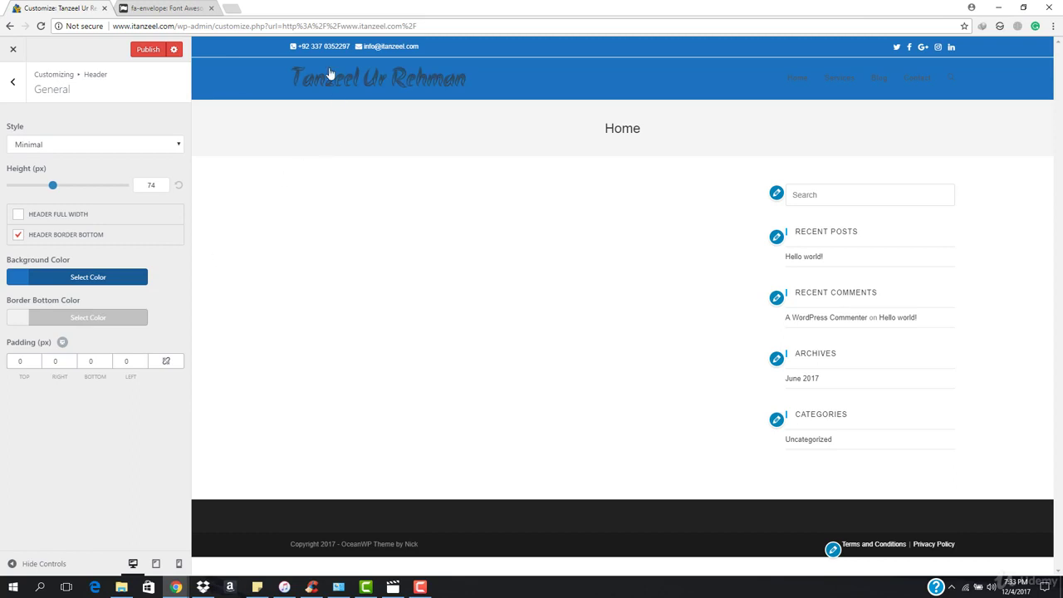
left_click(88, 279)
left_click(135, 350)
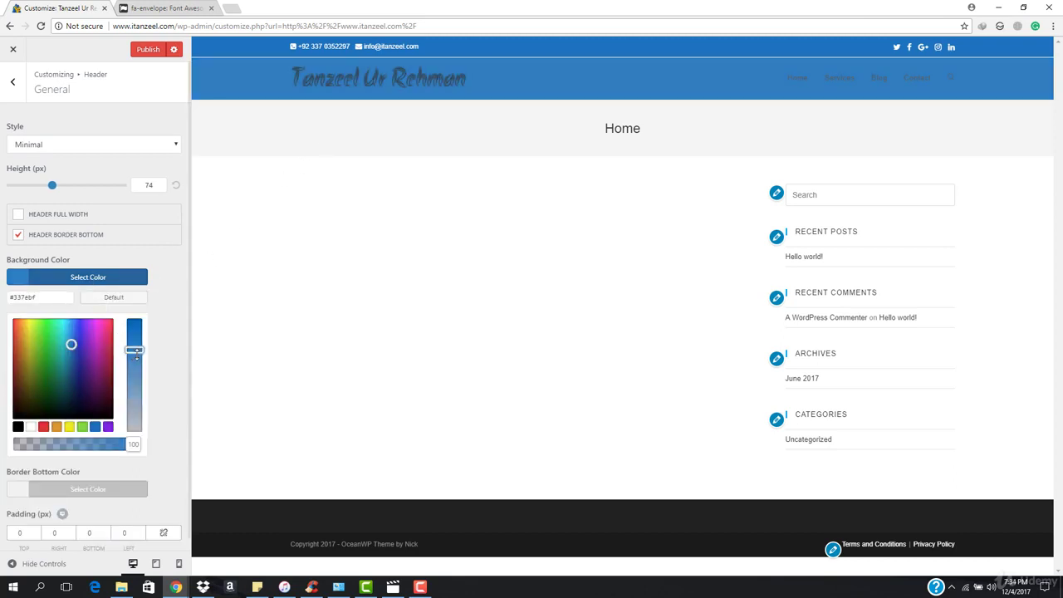
left_click_drag(136, 355, 138, 355)
left_click(138, 353)
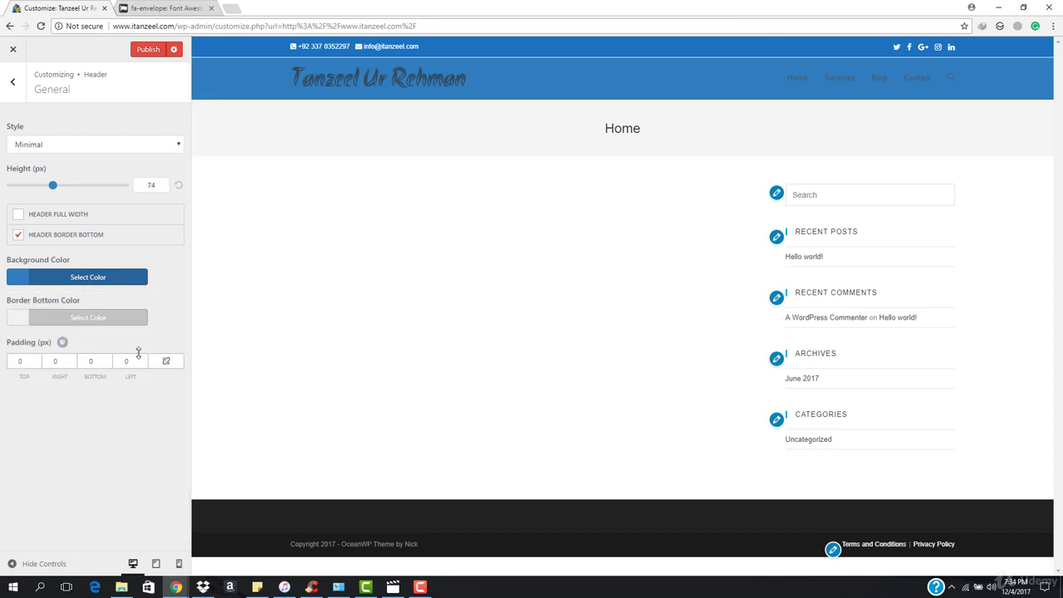
Set the border color in the Top Bar's General settings to the preset blue
left_click(95, 317)
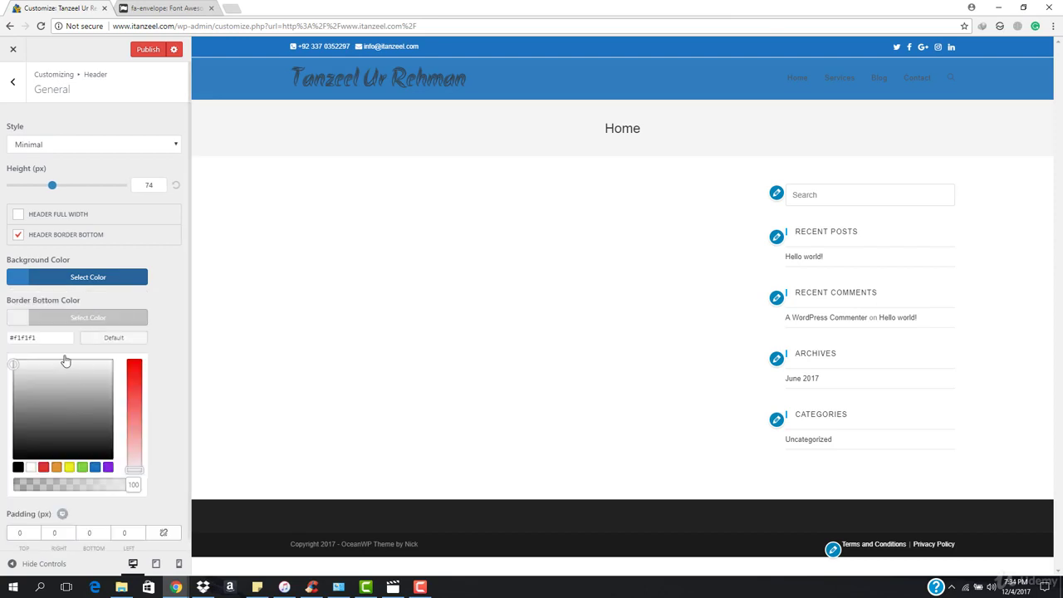
left_click(13, 87)
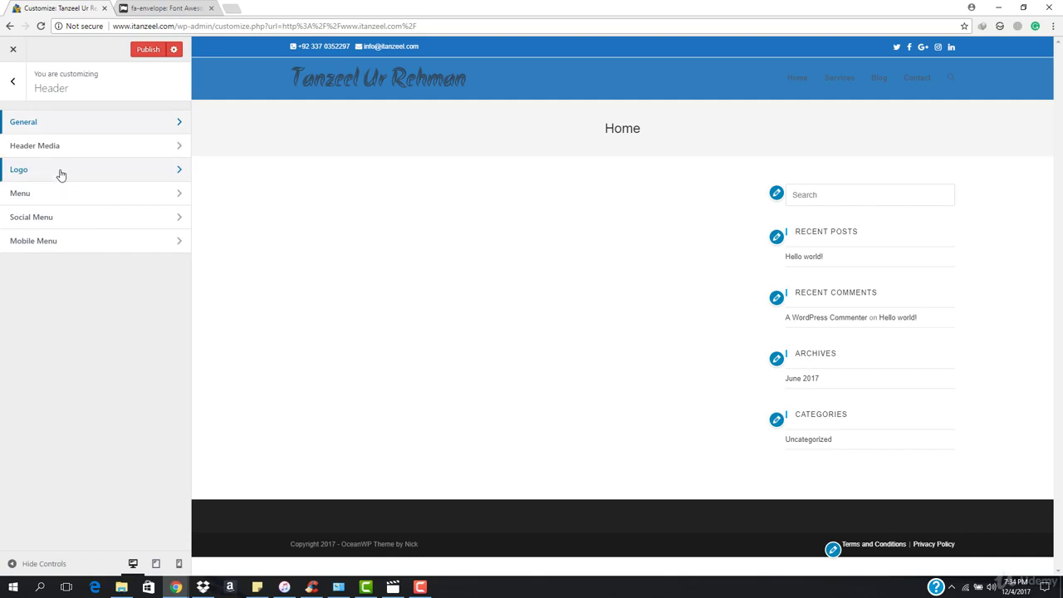
left_click(18, 89)
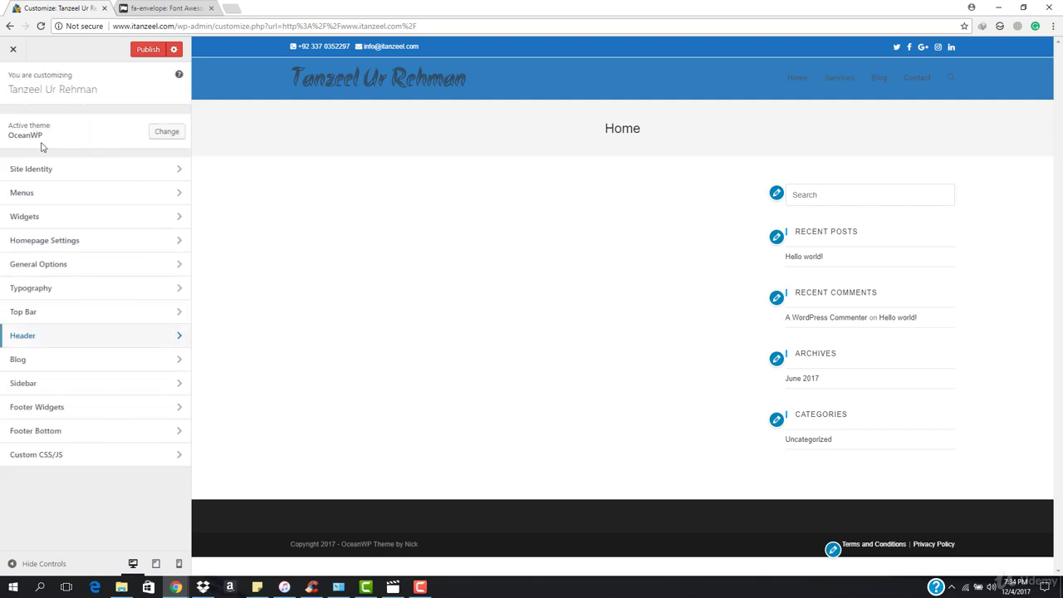
left_click(71, 312)
left_click(69, 121)
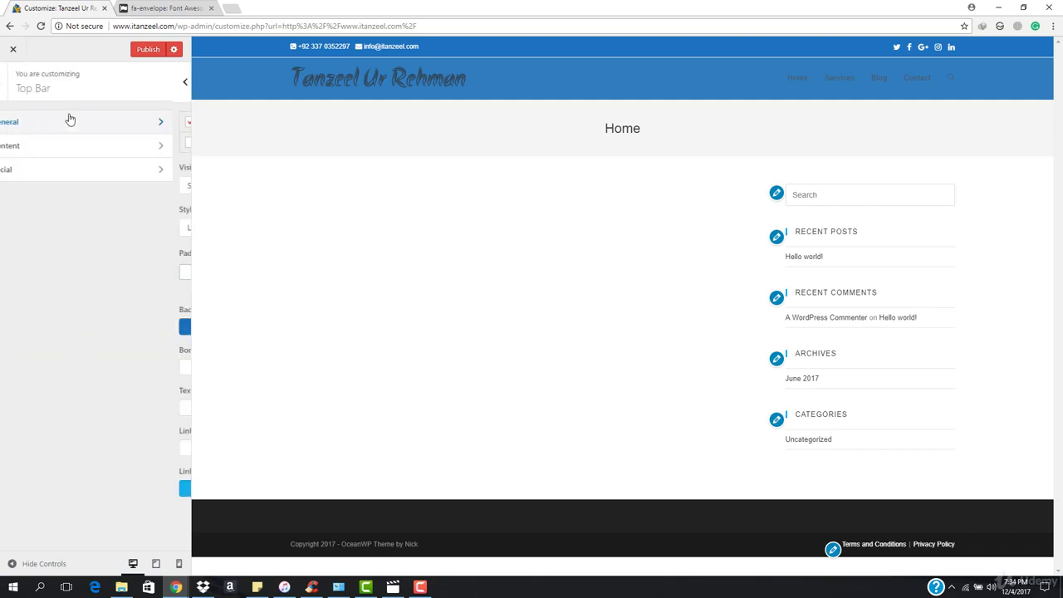
left_click(88, 371)
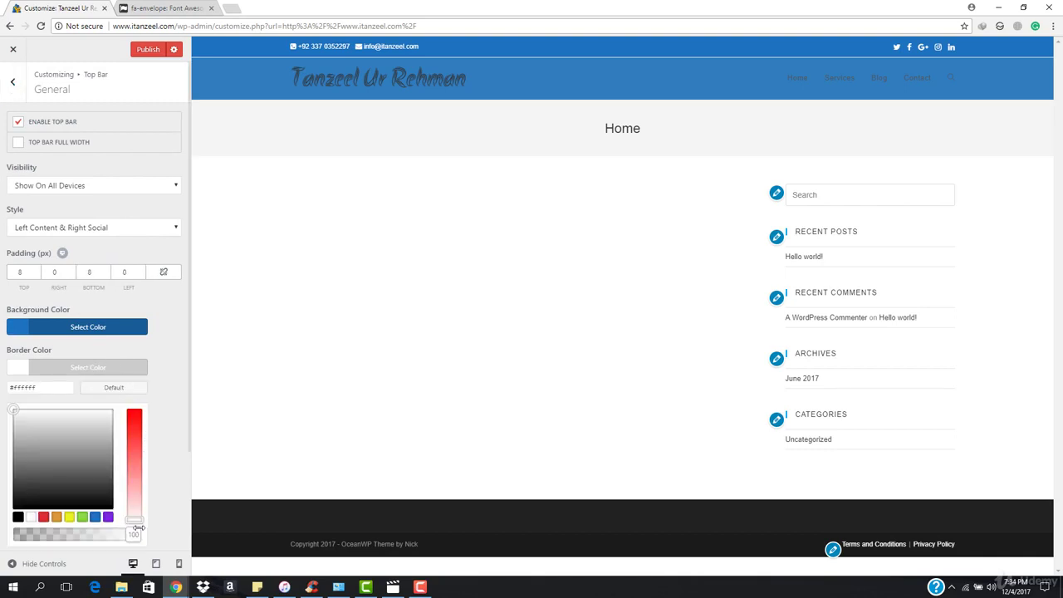
left_click(114, 388)
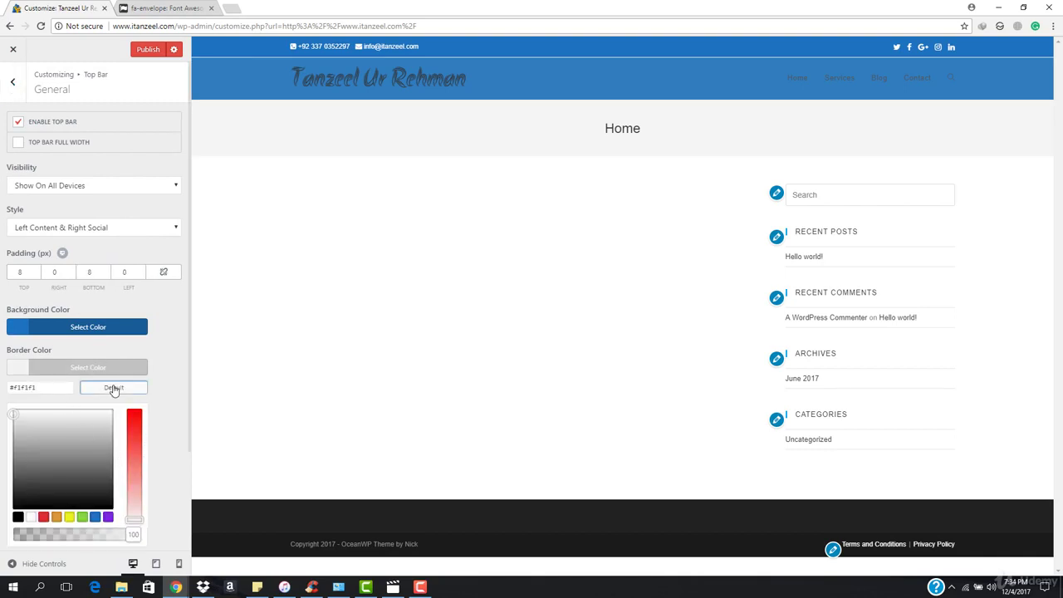
left_click(95, 517)
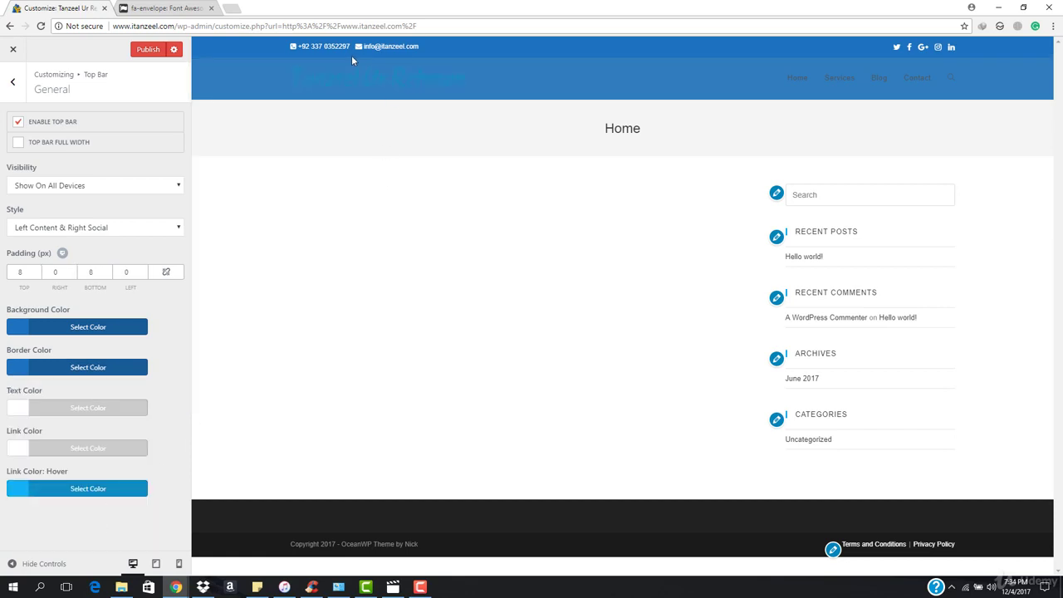
Set the Top Bar's background color to the more saturated blue #0066bf
left_click(73, 329)
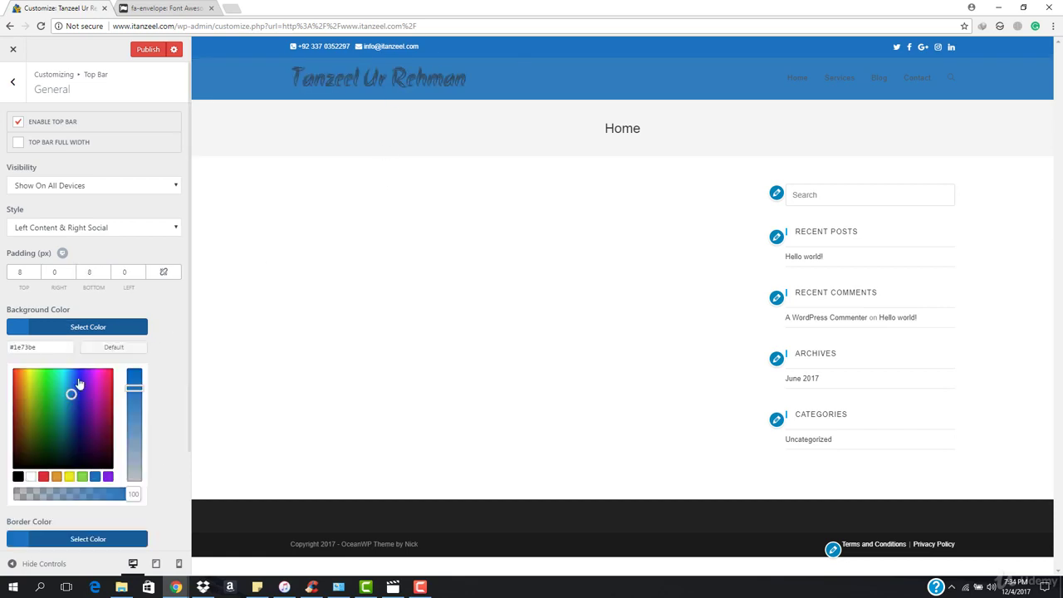
left_click_drag(133, 388, 148, 375)
left_click(410, 159)
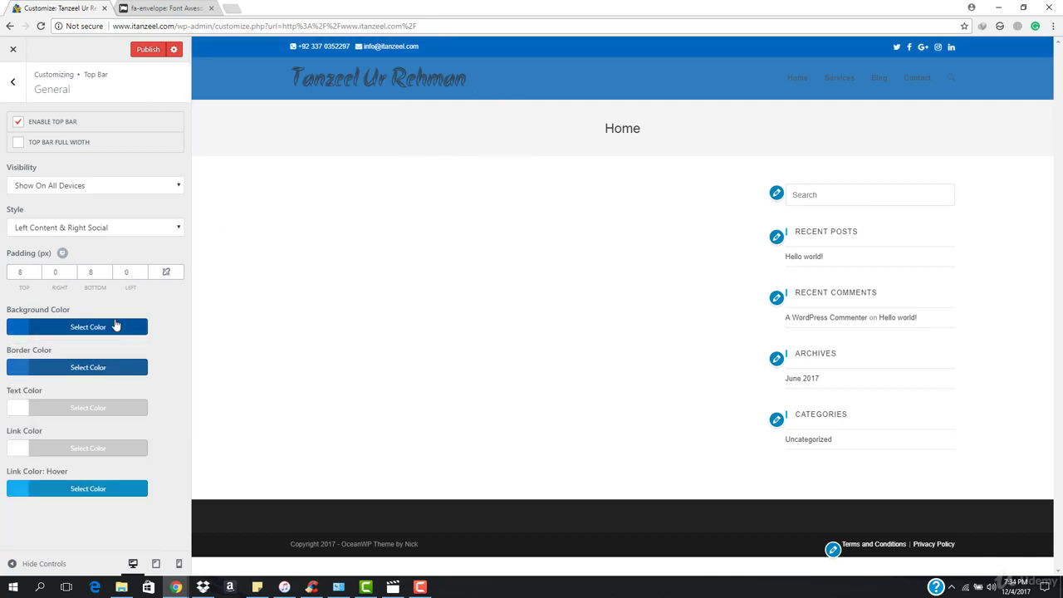
left_click(115, 327)
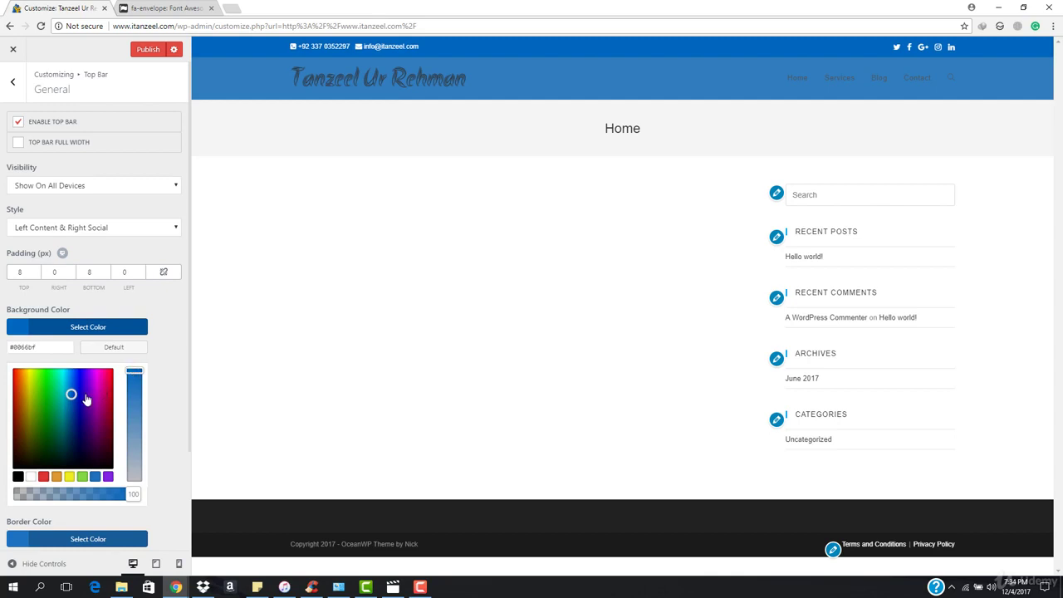
Examine the Header section's General, Header Media and Logo settings one after another
left_click(12, 83)
left_click(13, 83)
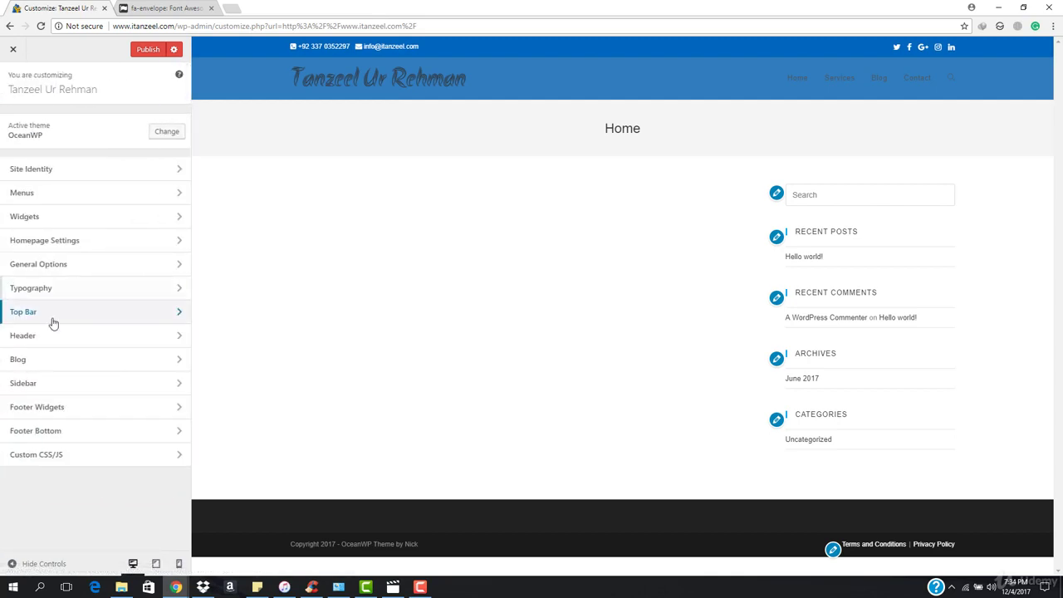
left_click(57, 340)
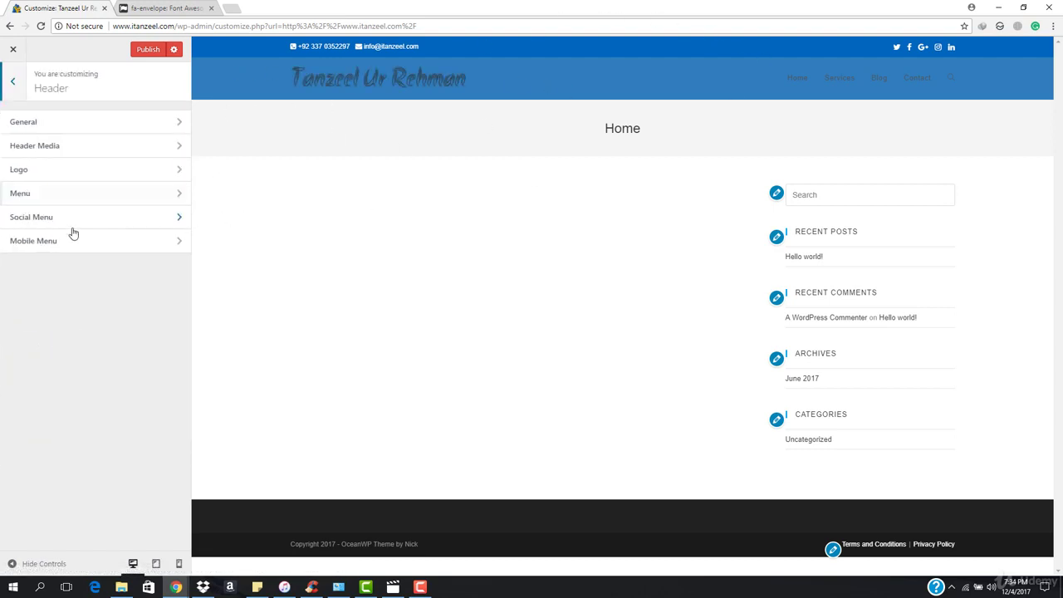
left_click(91, 131)
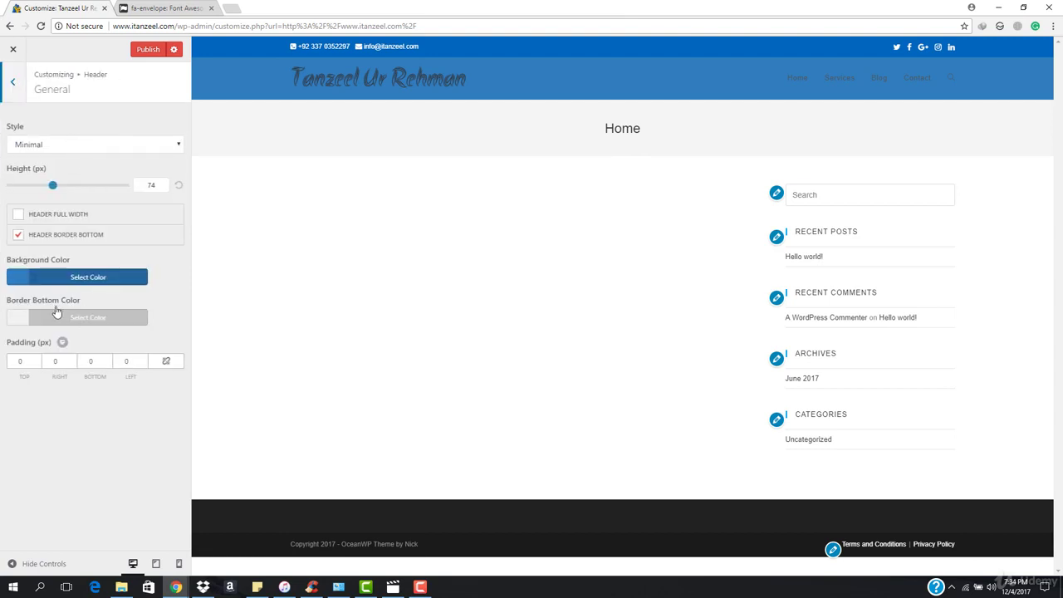
left_click(12, 82)
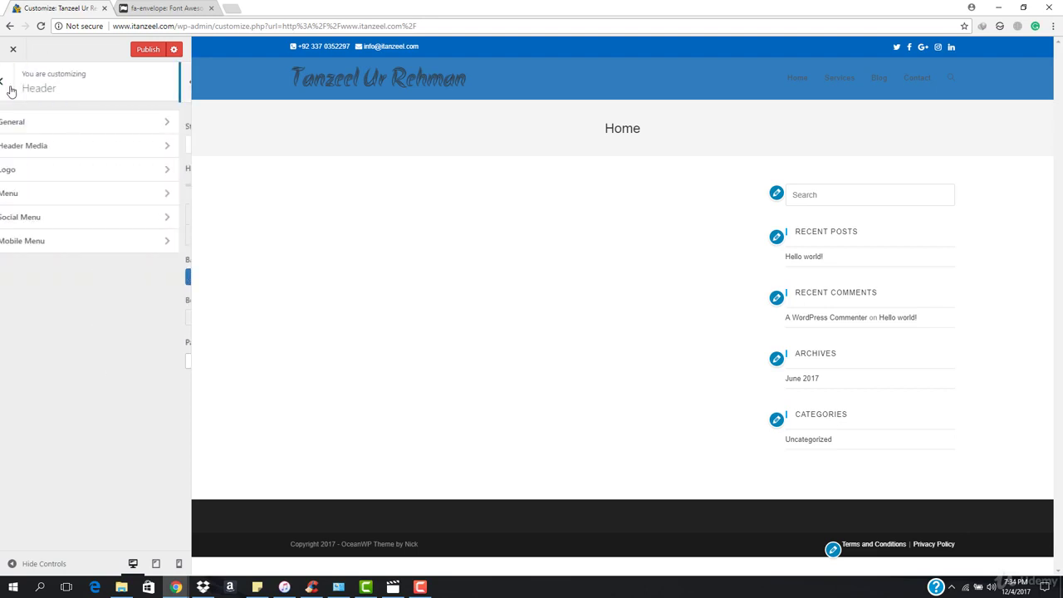
left_click(46, 148)
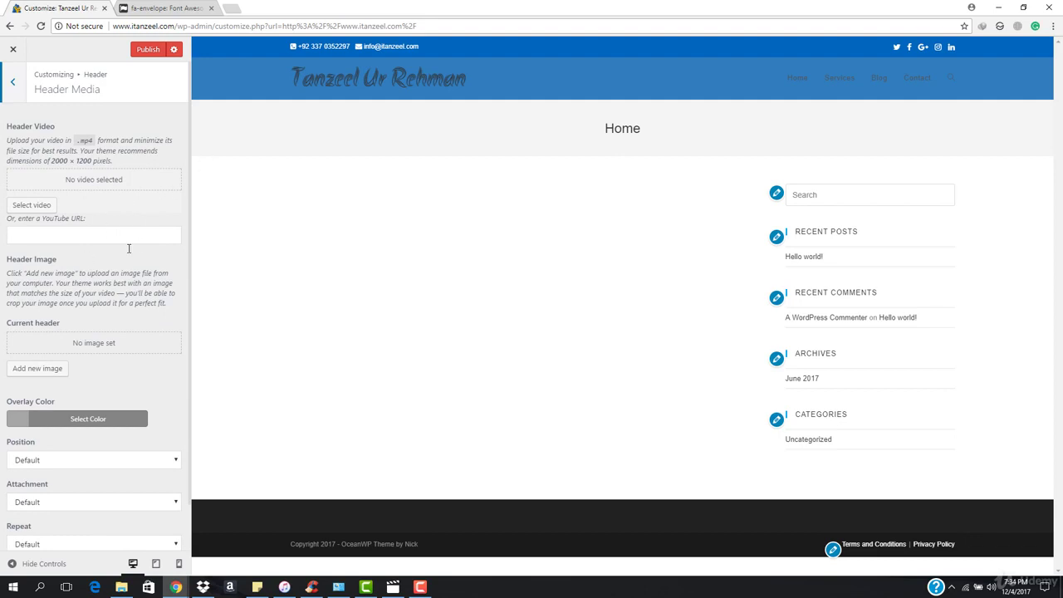
scroll(128, 235, "down", 1)
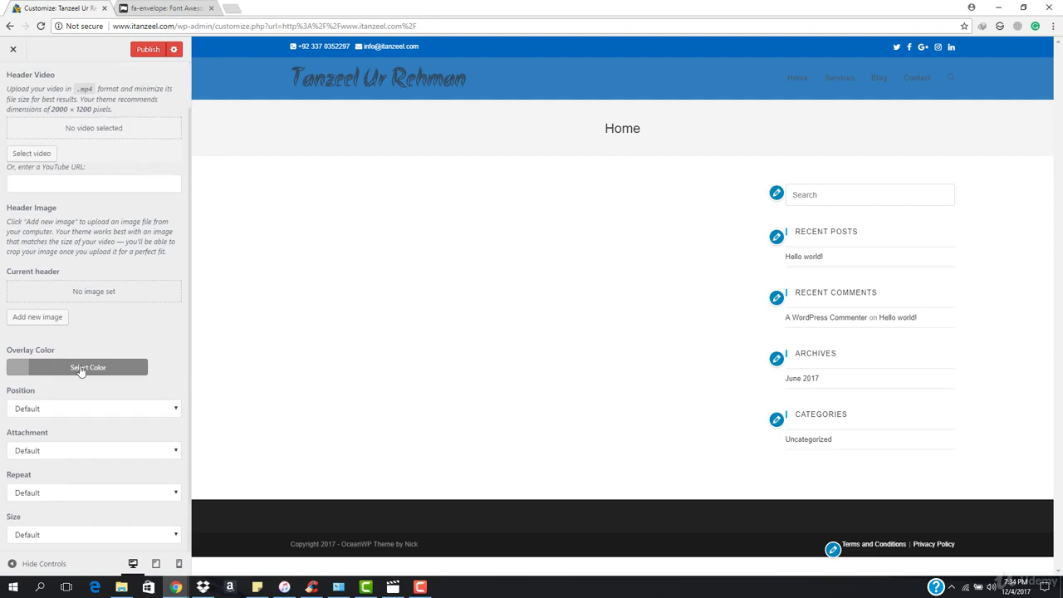
scroll(50, 470, "up", 1)
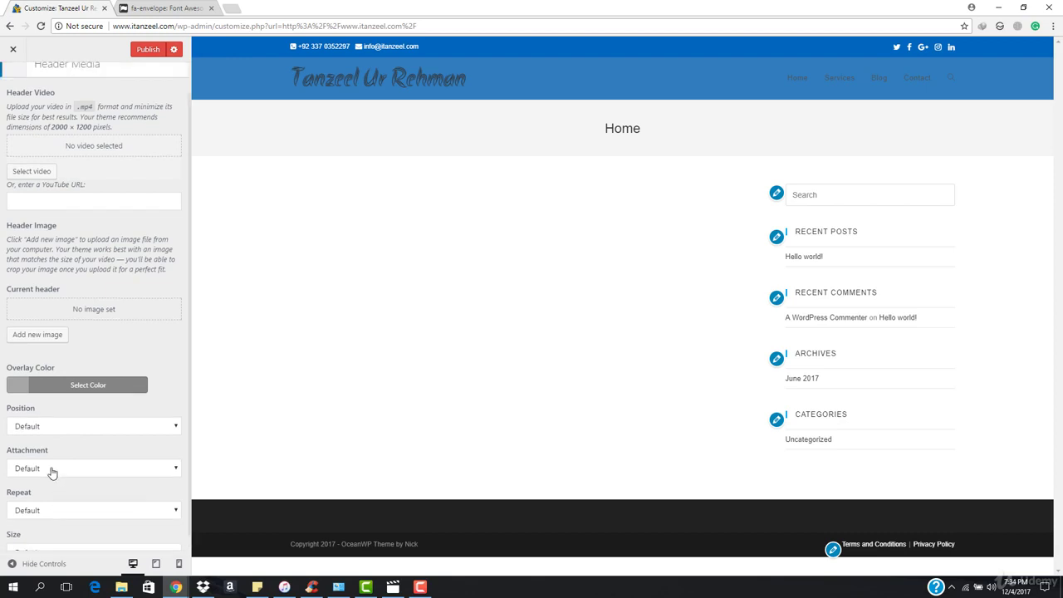
left_click(14, 86)
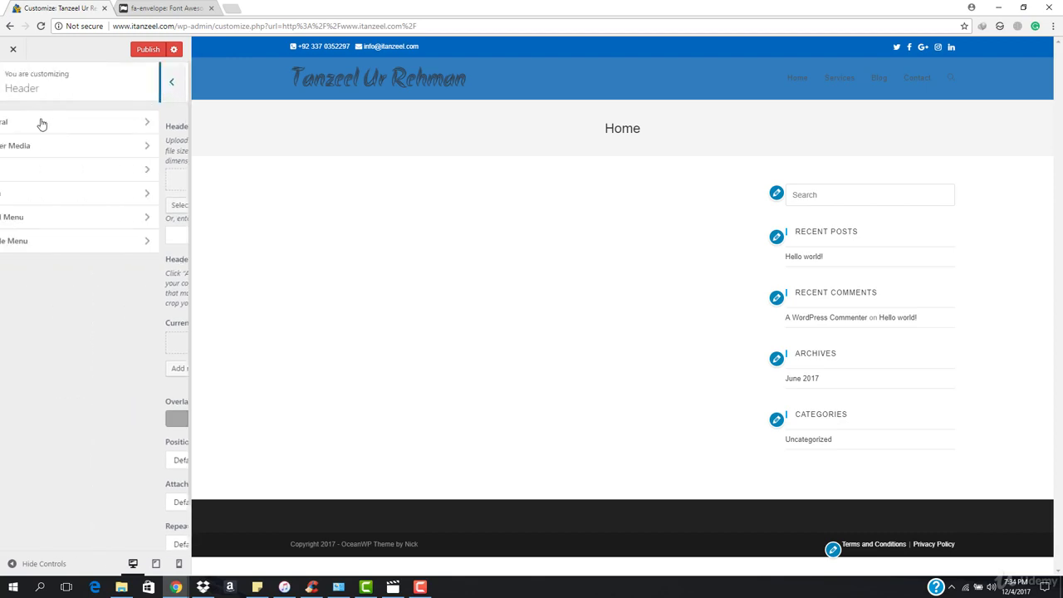
left_click(72, 177)
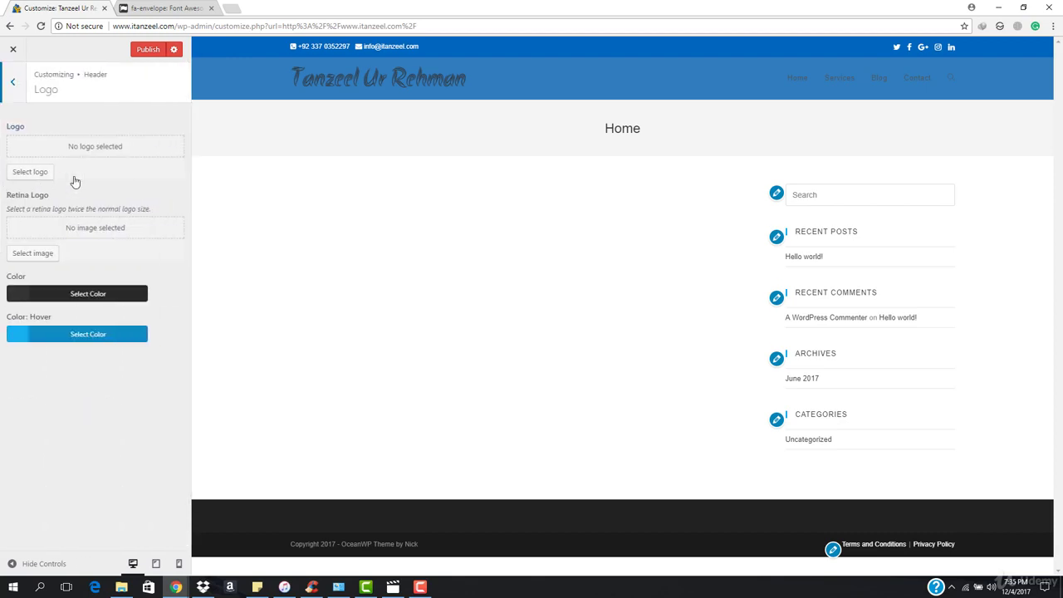
left_click(12, 86)
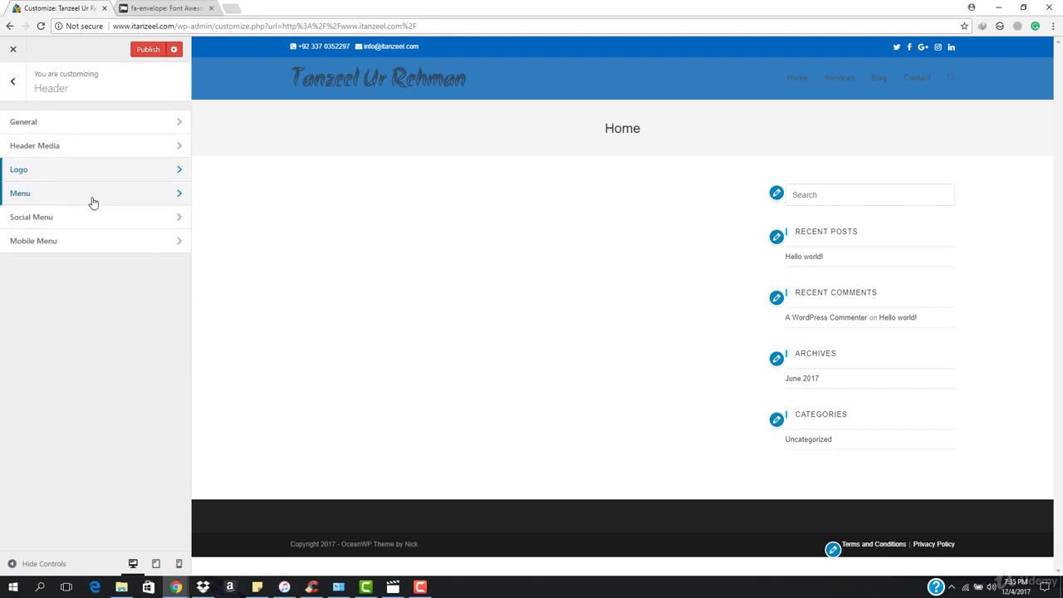
Open the Header's Menu settings and check the templates offered for replacing the navigation
left_click(94, 195)
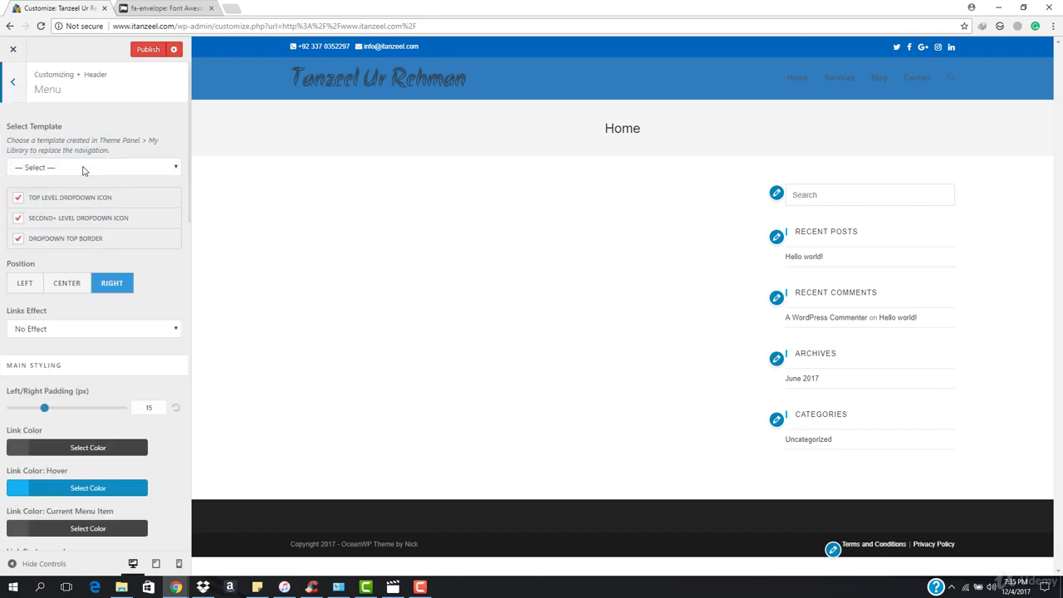
left_click(82, 171)
left_click(83, 170)
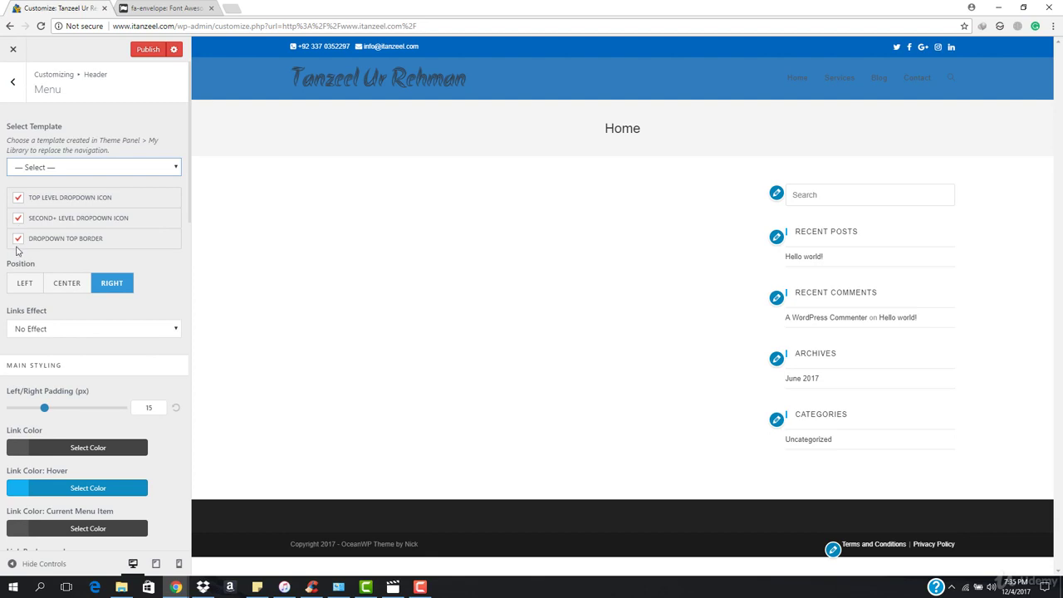
Try the Brackets, Circular Reveal, X Marks The Spot and Backlighting links effects on the header menu, ending with Circular Reveal again
left_click(76, 332)
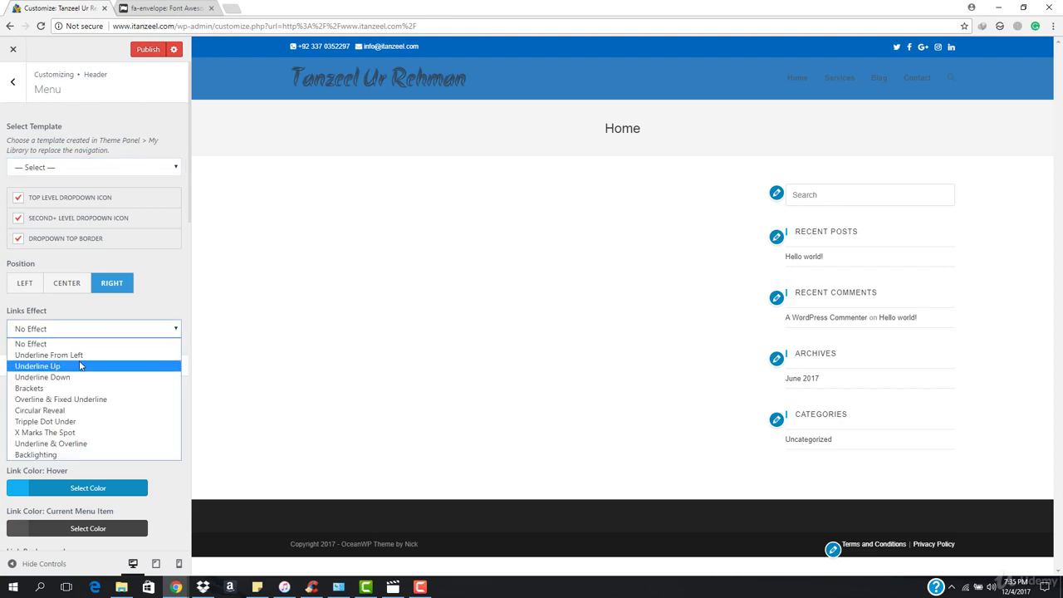
left_click(79, 387)
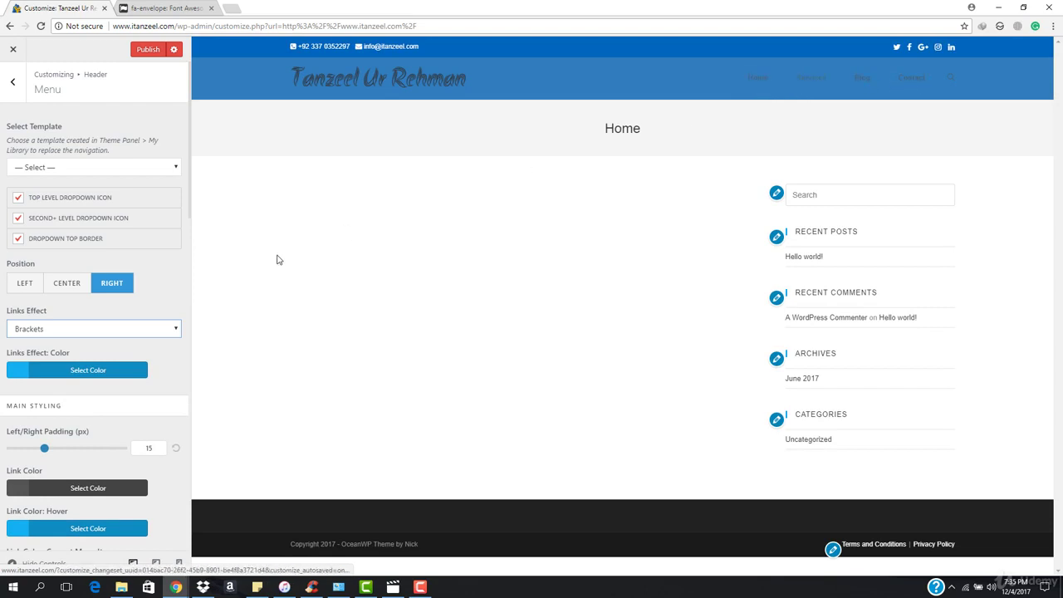
left_click(101, 334)
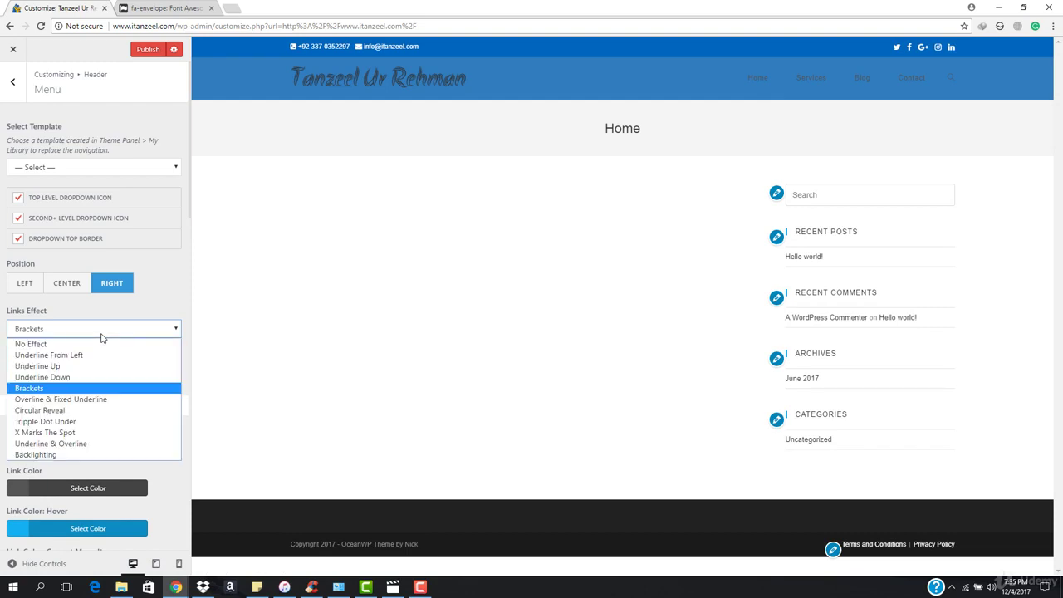
left_click(65, 410)
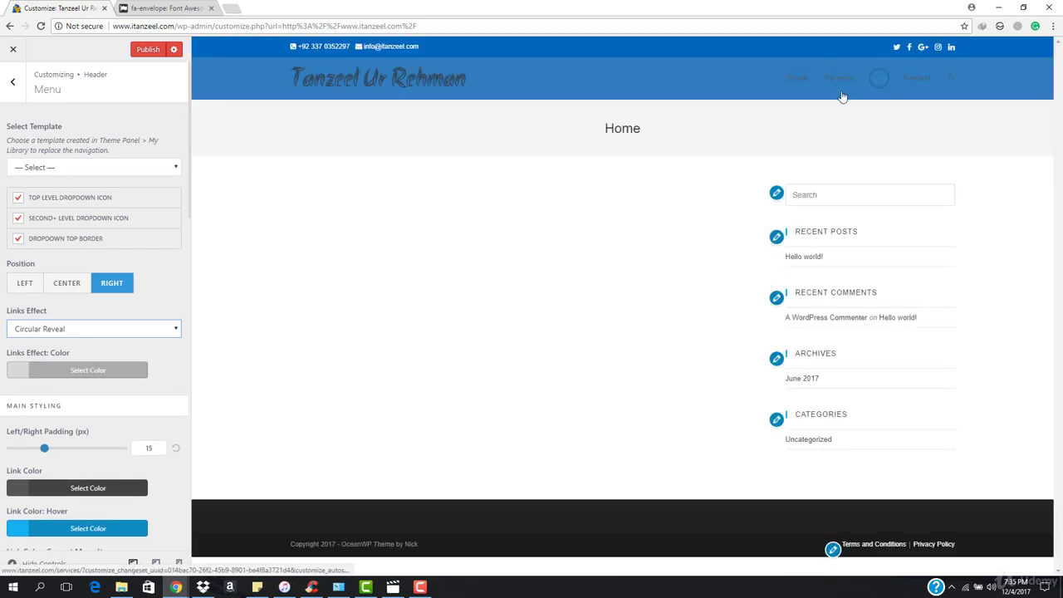
left_click(104, 328)
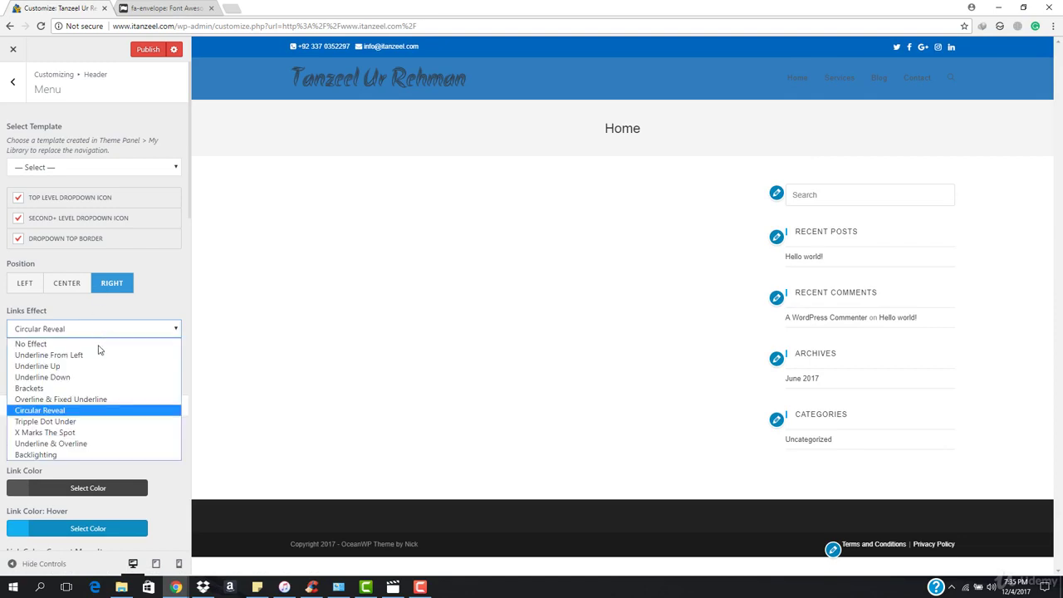
left_click(84, 432)
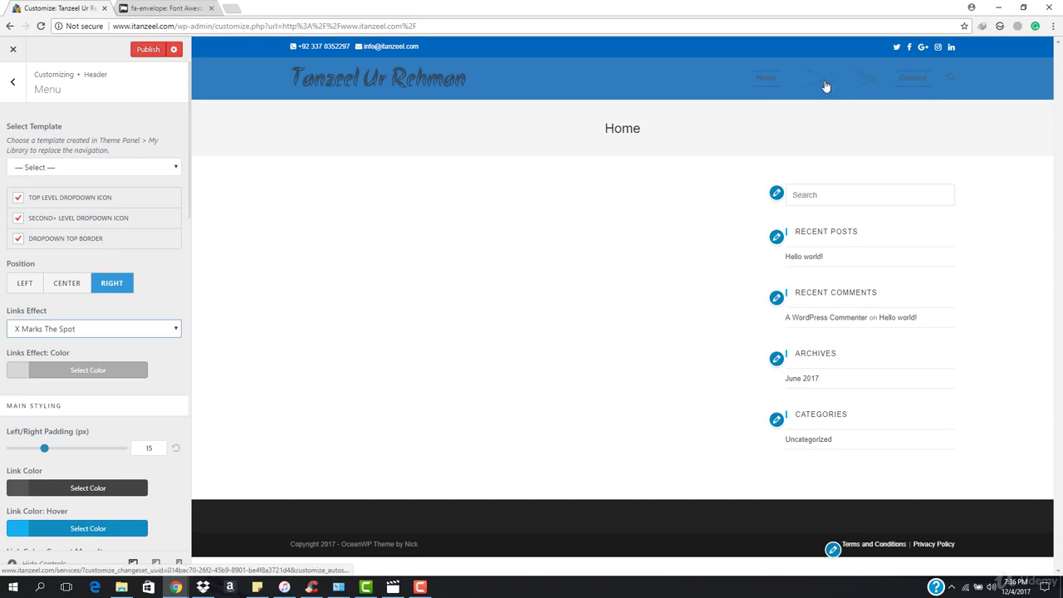
left_click(120, 330)
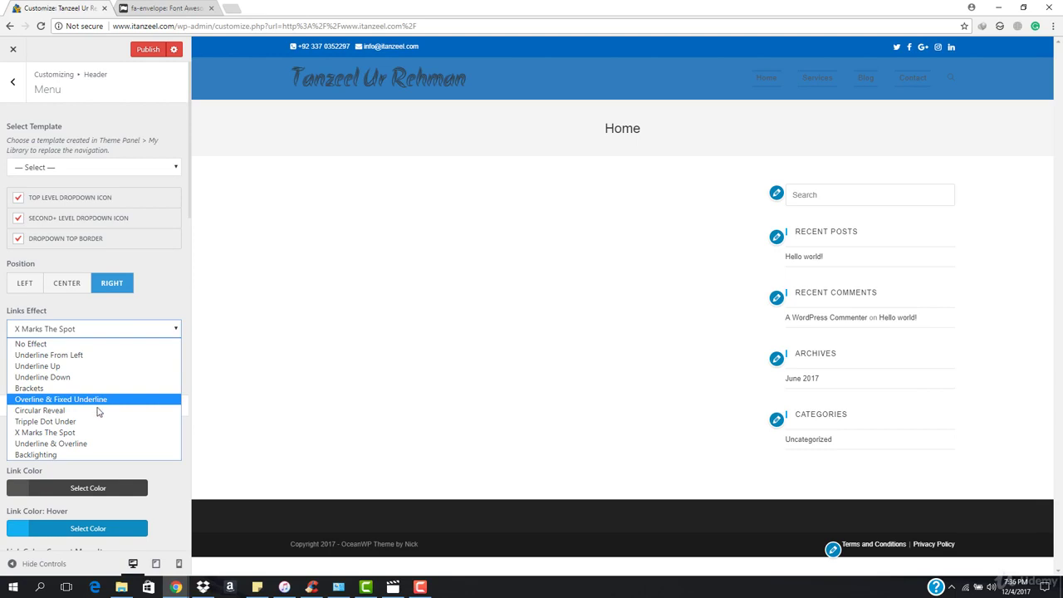
left_click(85, 455)
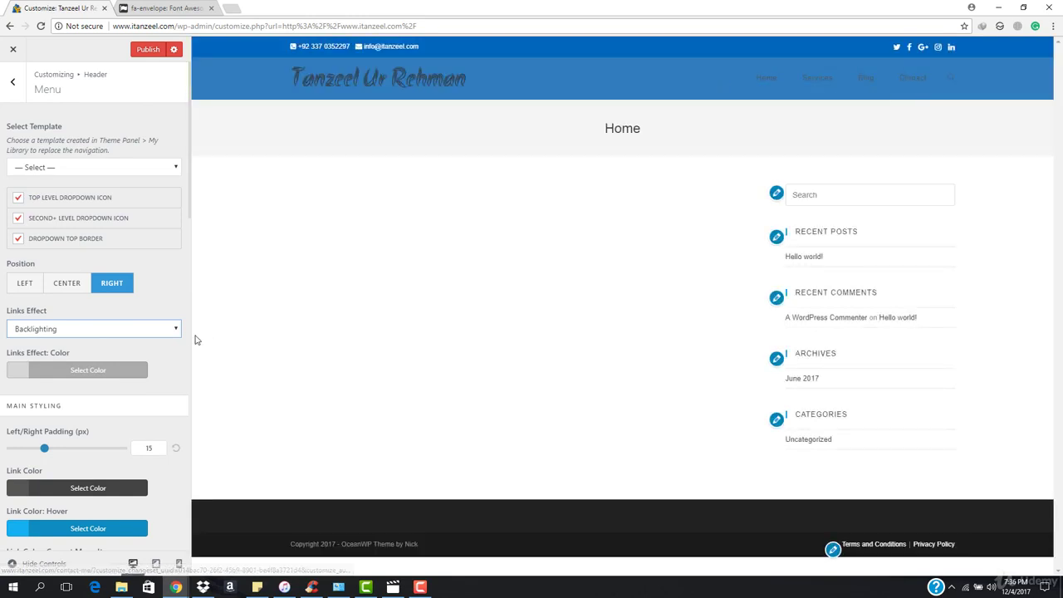
left_click(161, 328)
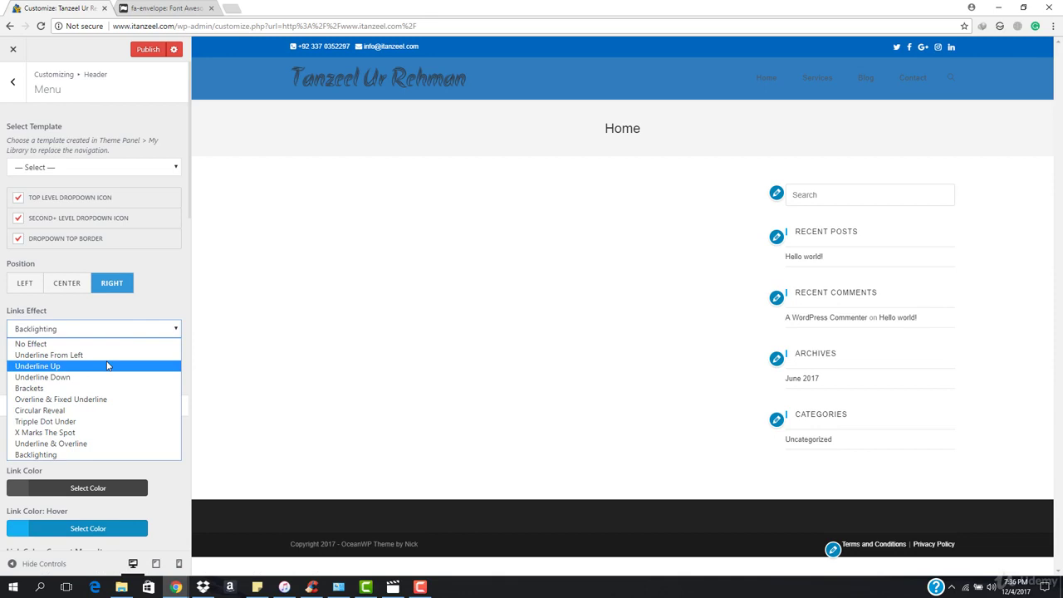
left_click(96, 414)
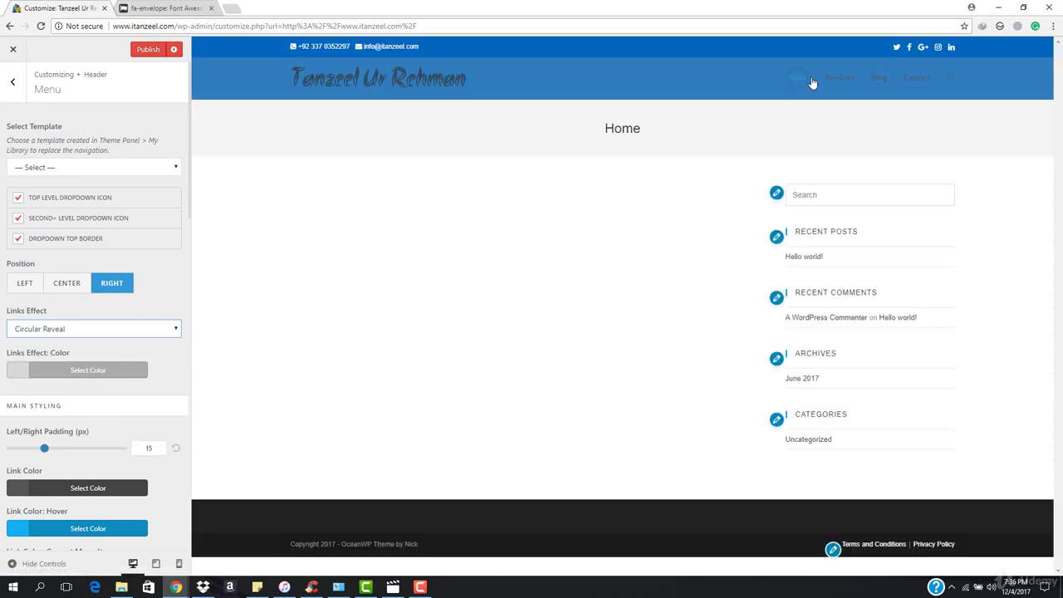
Set the menu's links effect to Underline From Left and try a left/right padding of 14 px
left_click(129, 327)
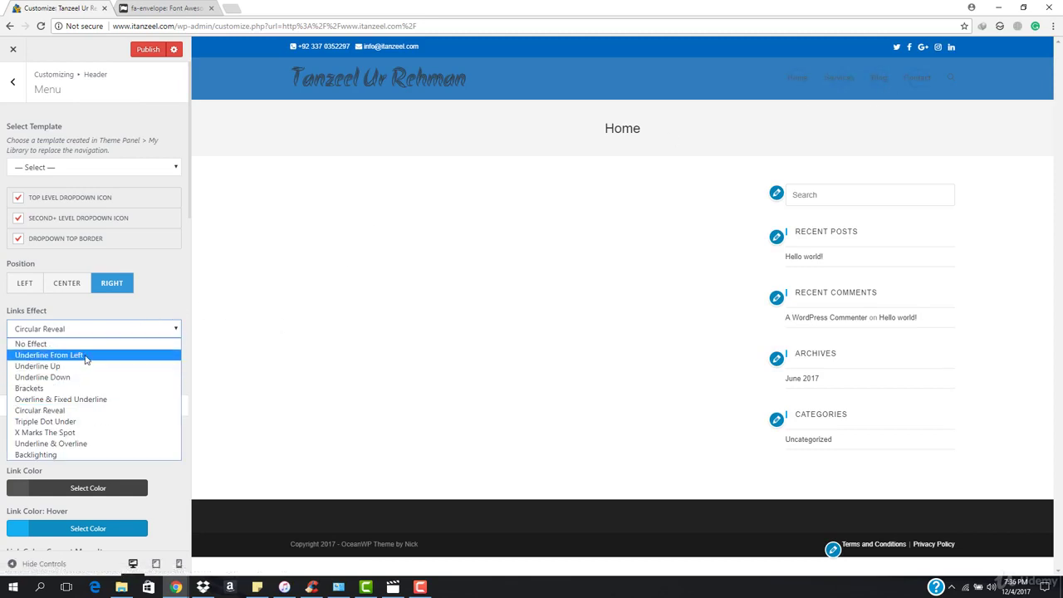
left_click(83, 355)
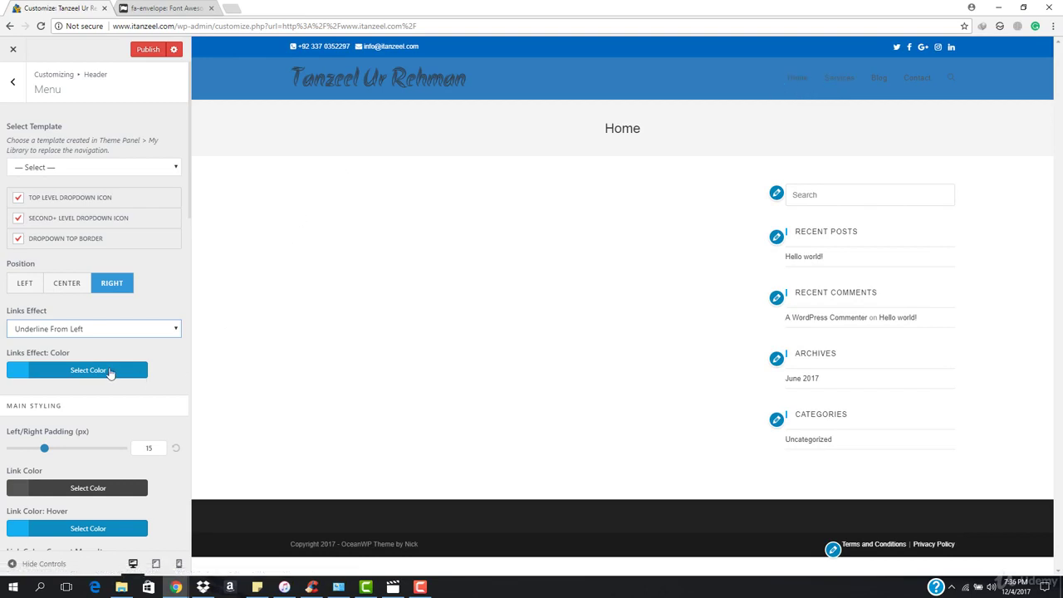
scroll(109, 374, "down", 3)
scroll(109, 375, "down", 1)
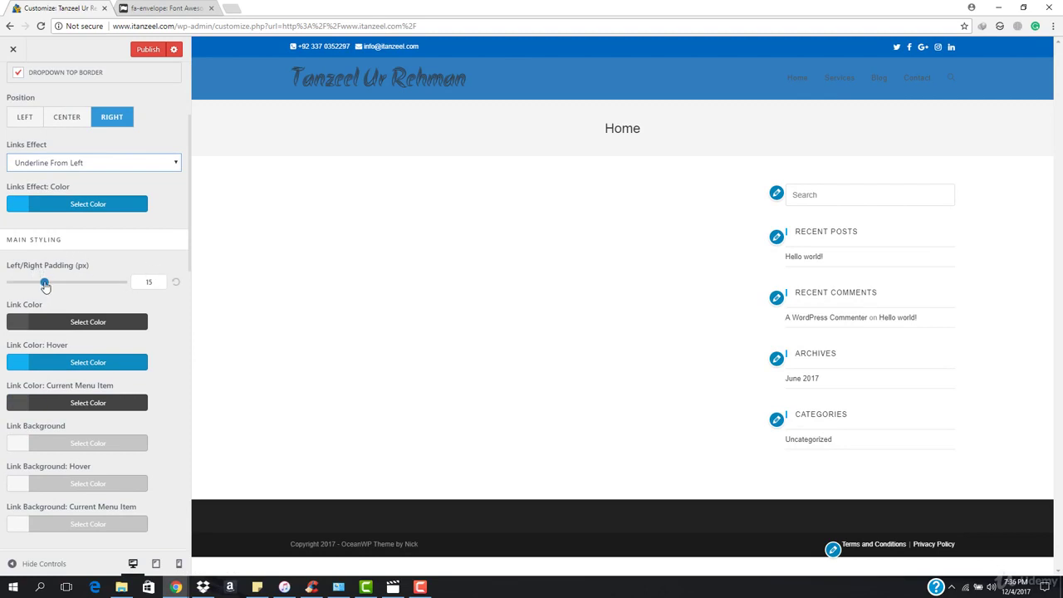
mouse_move(45, 284)
left_mouse_down()
mouse_move(87, 283)
mouse_move(31, 283)
mouse_move(42, 283)
left_mouse_up()
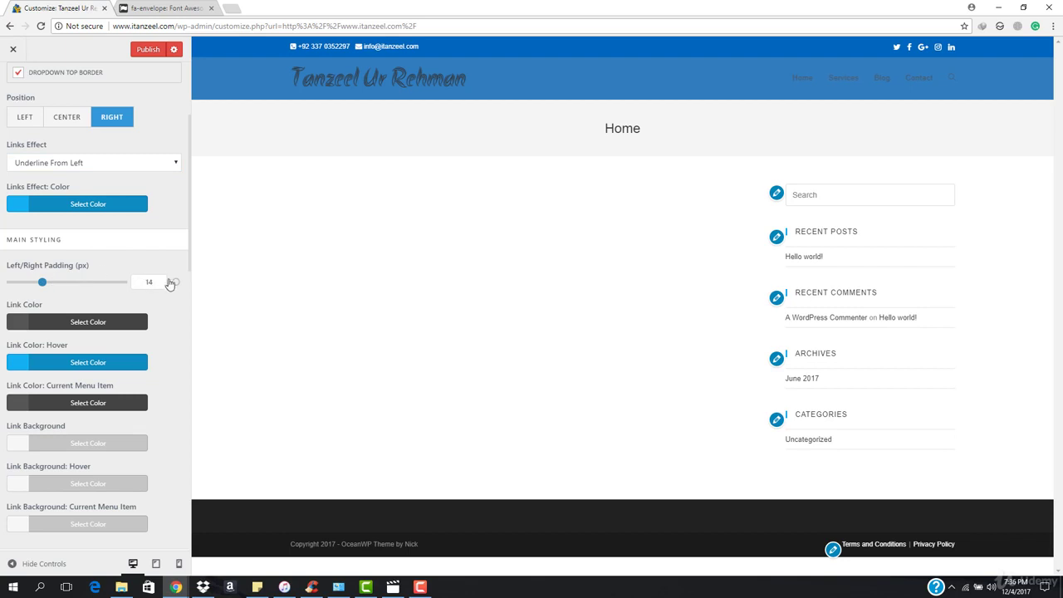
Set the header menu's link color to the near-white #f9f9f9
left_click(70, 324)
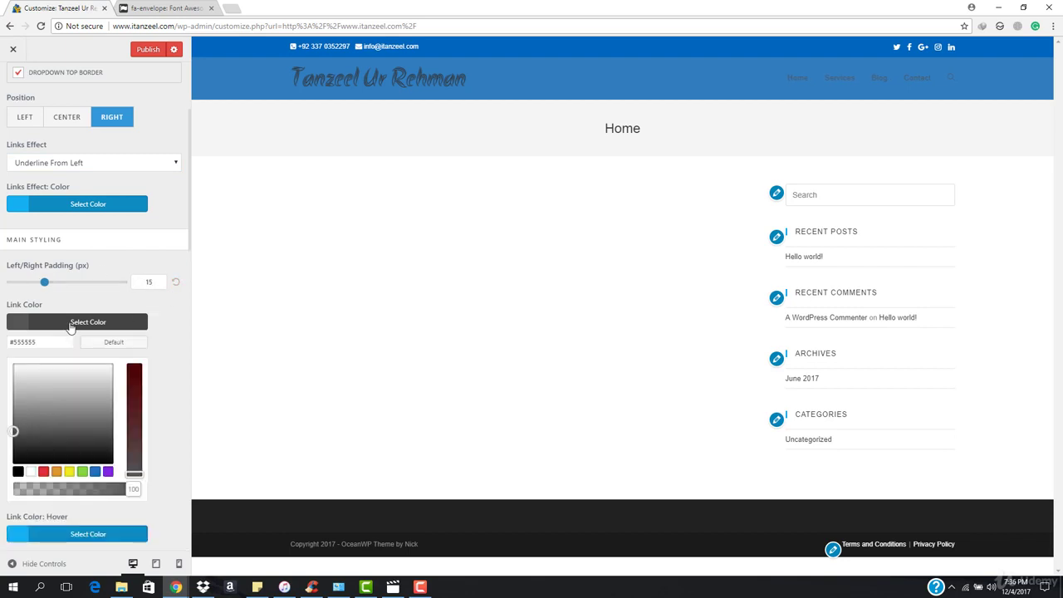
left_click_drag(42, 435, 2, 365)
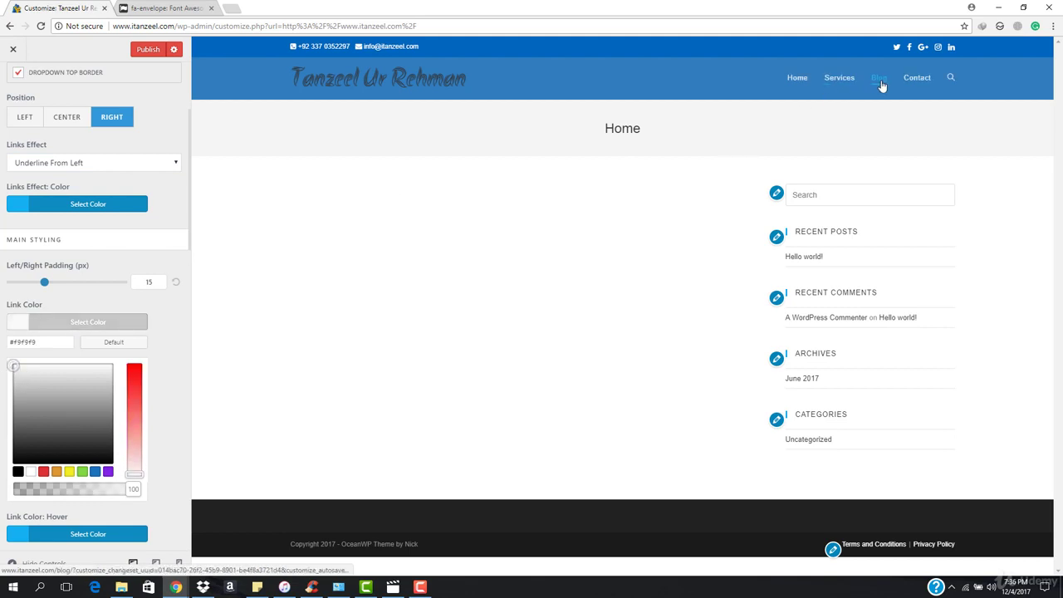
left_click(115, 325)
Set both the menu's link hover color and its links effect color to the preset black
left_click(97, 362)
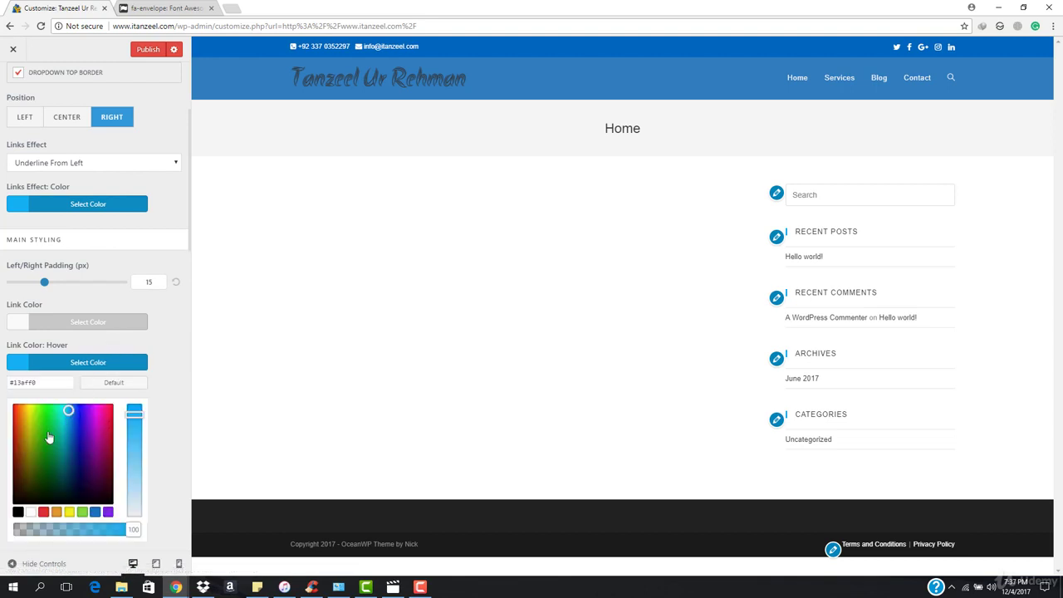
left_click(18, 512)
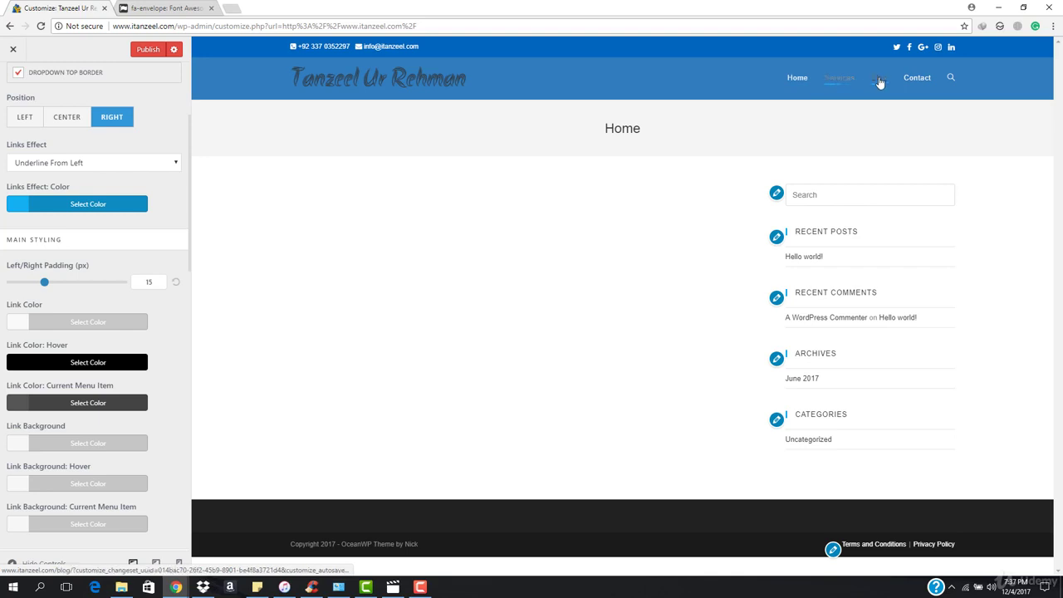
left_click(68, 205)
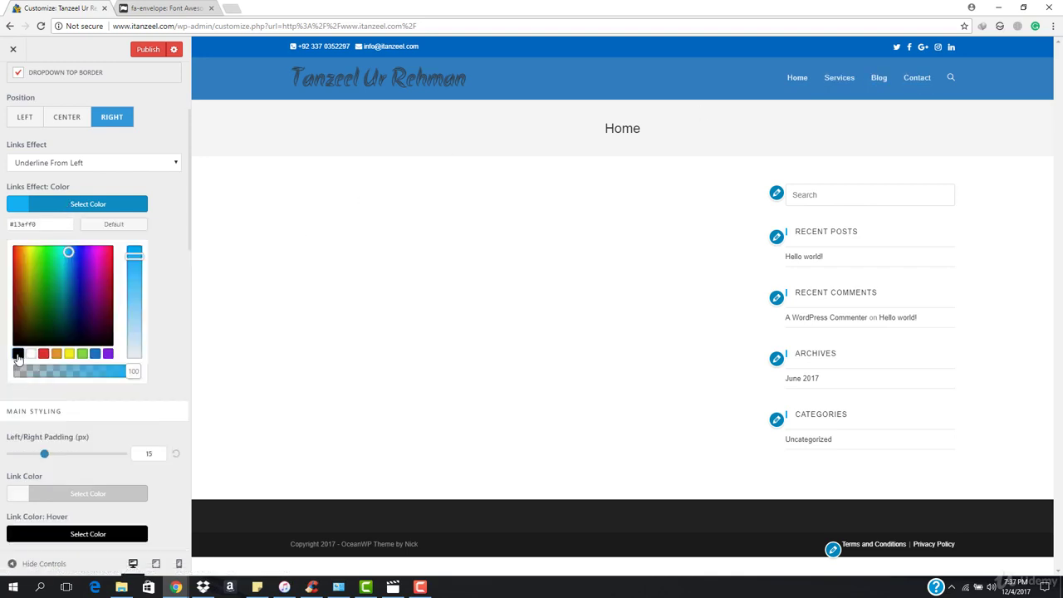
left_click(17, 353)
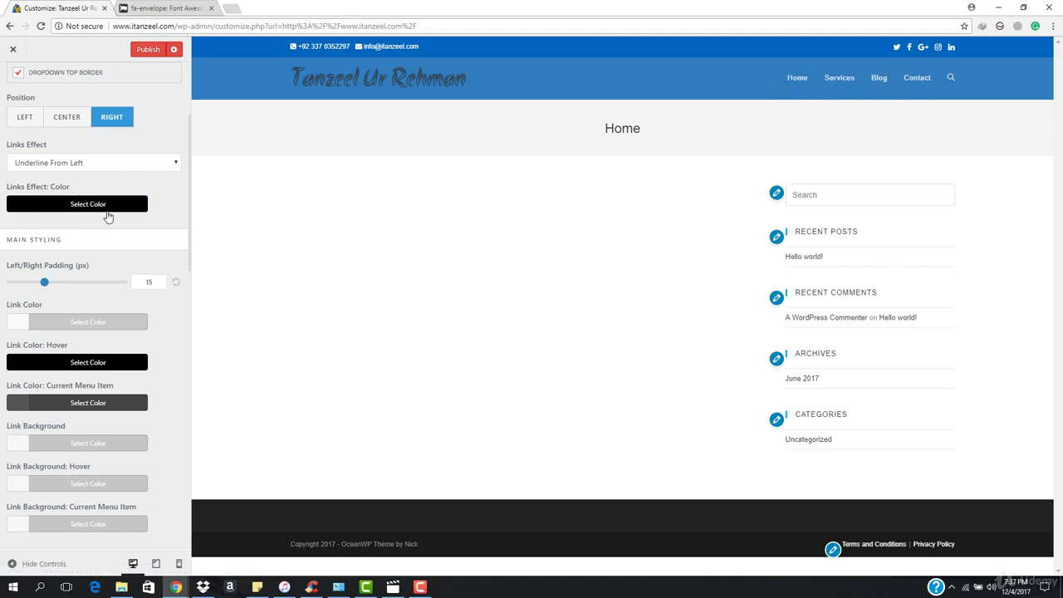
scroll(86, 271, "up", 2)
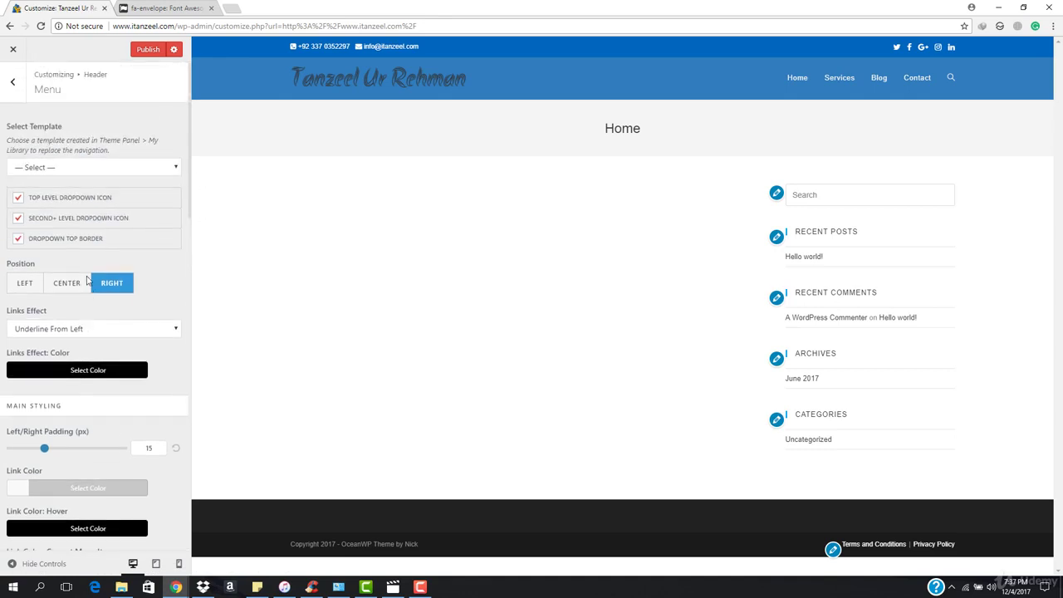
scroll(88, 297, "down", 2)
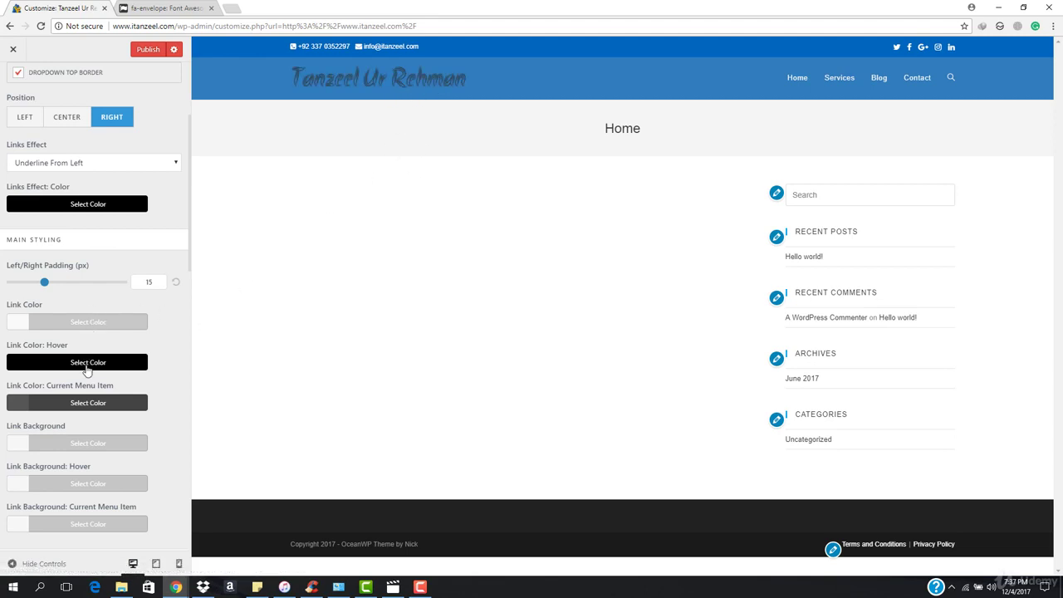
scroll(83, 378, "down", 1)
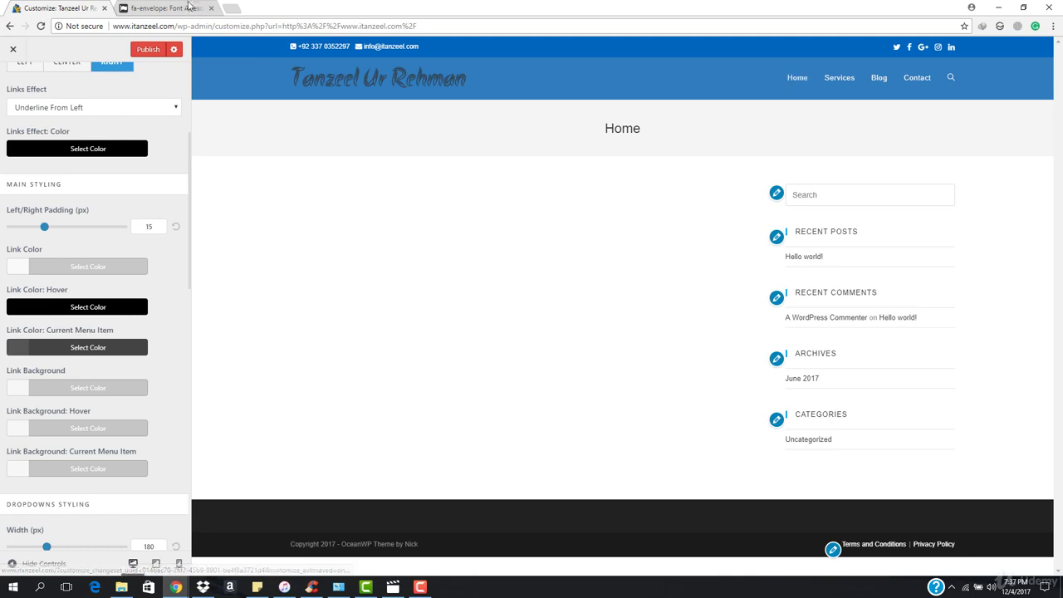
Publish the header changes, and set the link color of the current menu item to the preset black
left_click(139, 51)
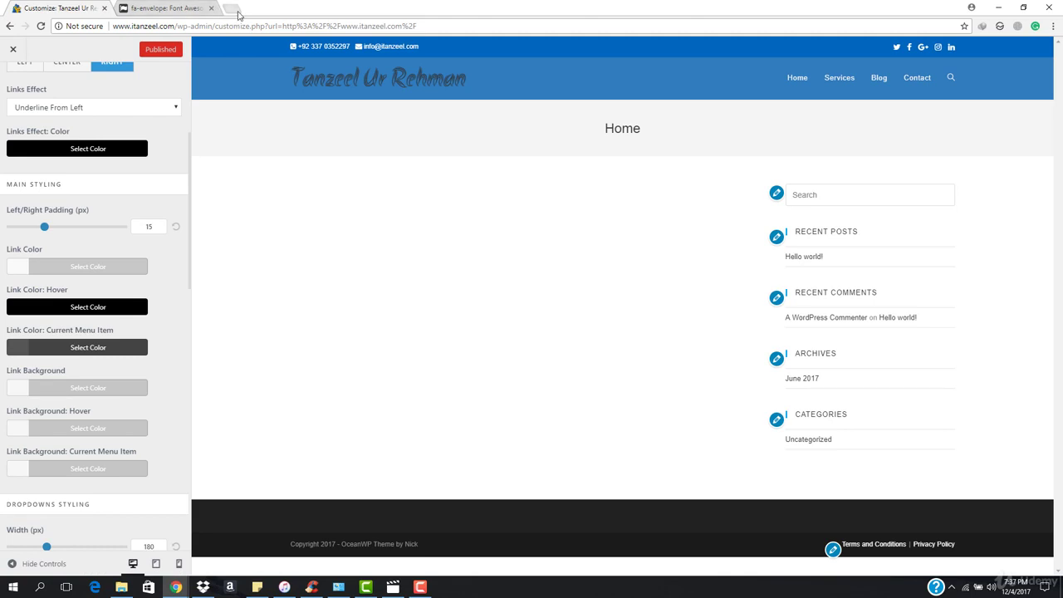
left_click(93, 347)
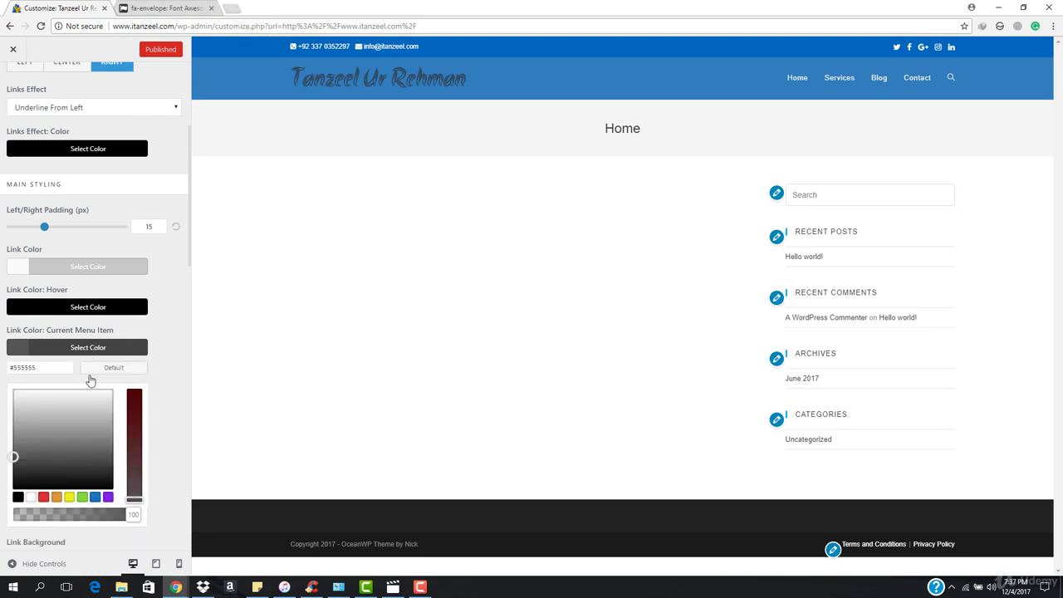
left_click(18, 497)
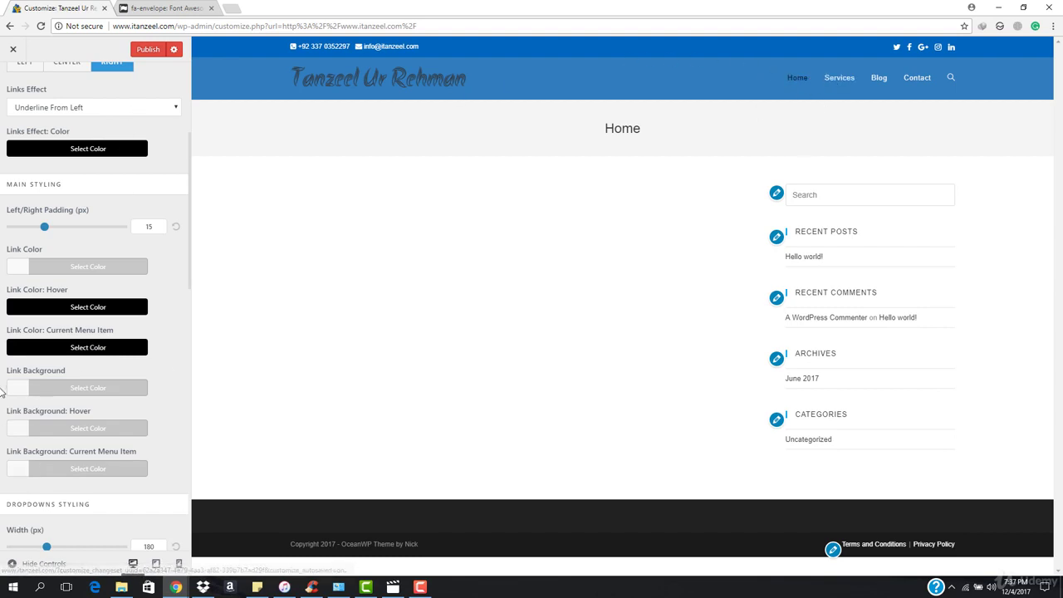
Try grey, the preset green #81d742 and the preset blue for the current menu item's link color, ending with black again
left_click(83, 348)
left_click(42, 415)
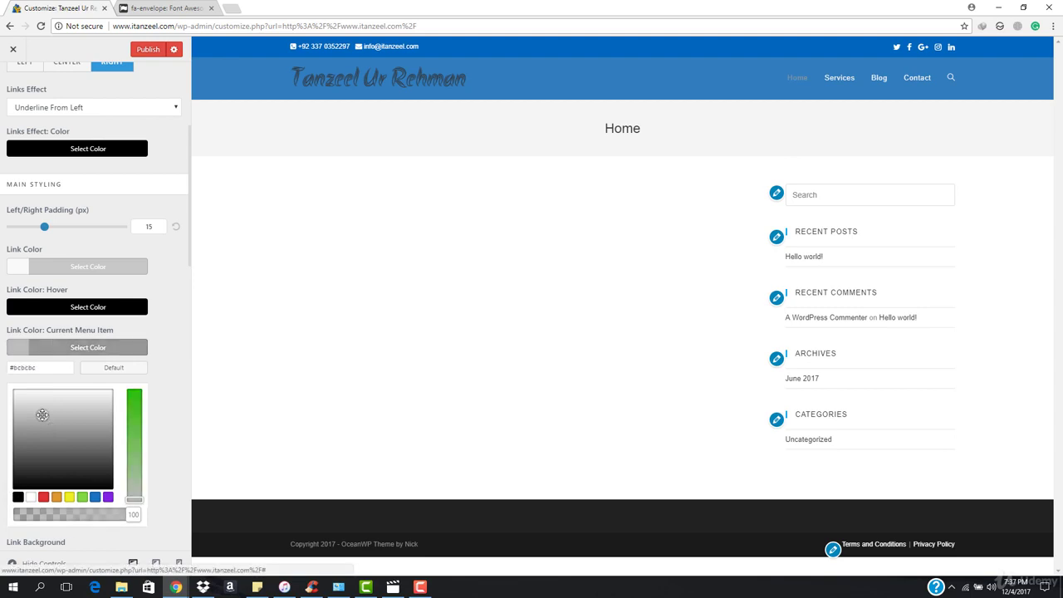
left_click(57, 442)
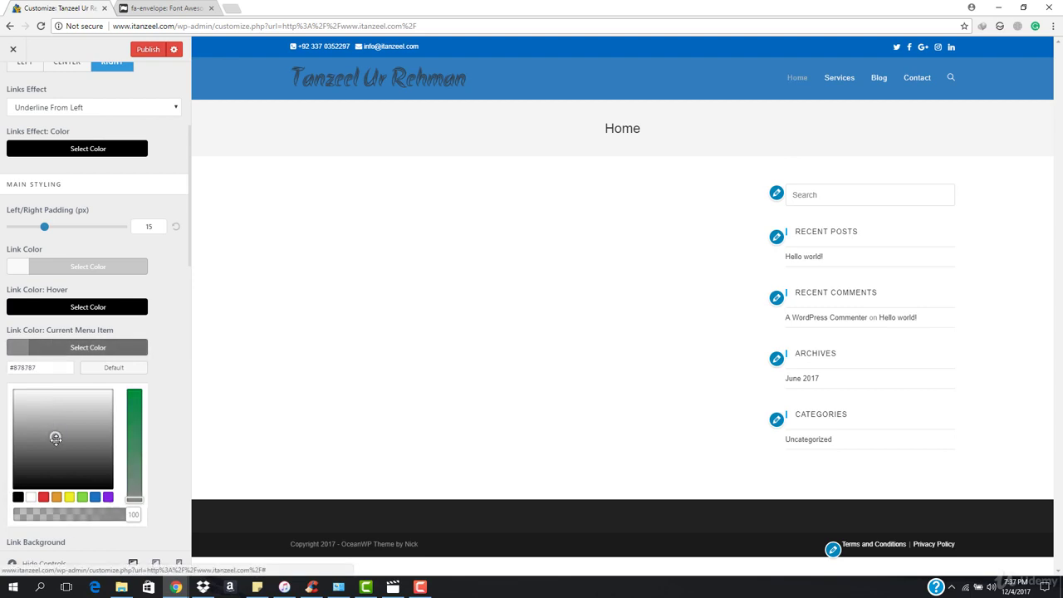
left_click(84, 496)
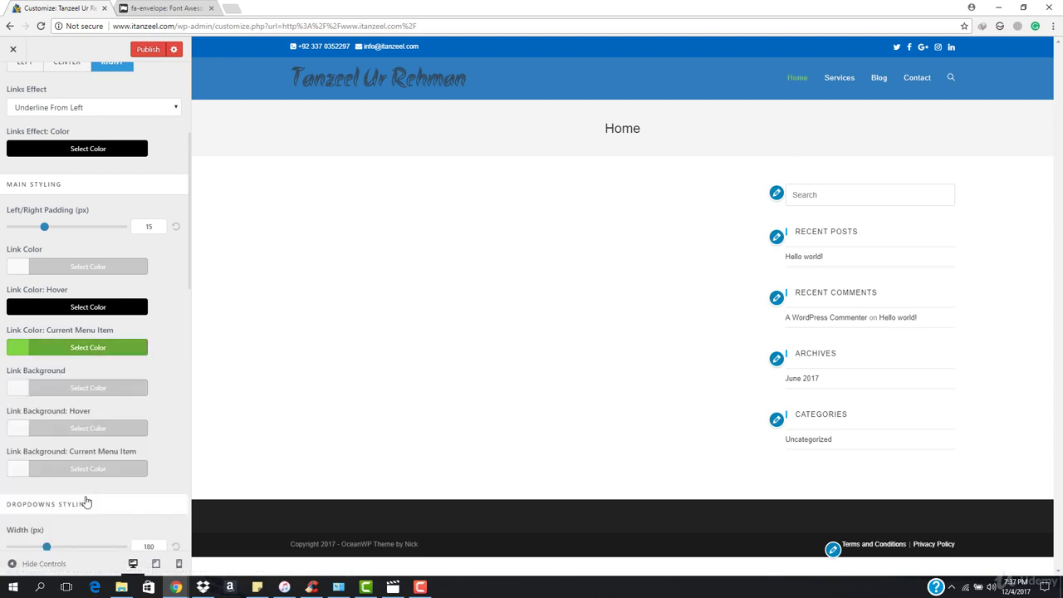
left_click(91, 349)
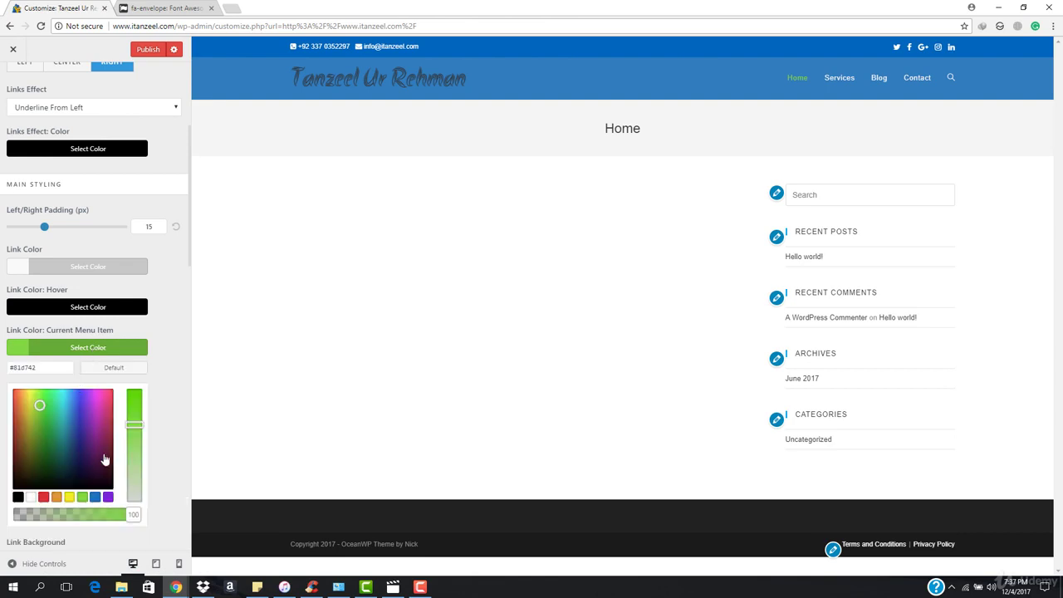
left_click(96, 497)
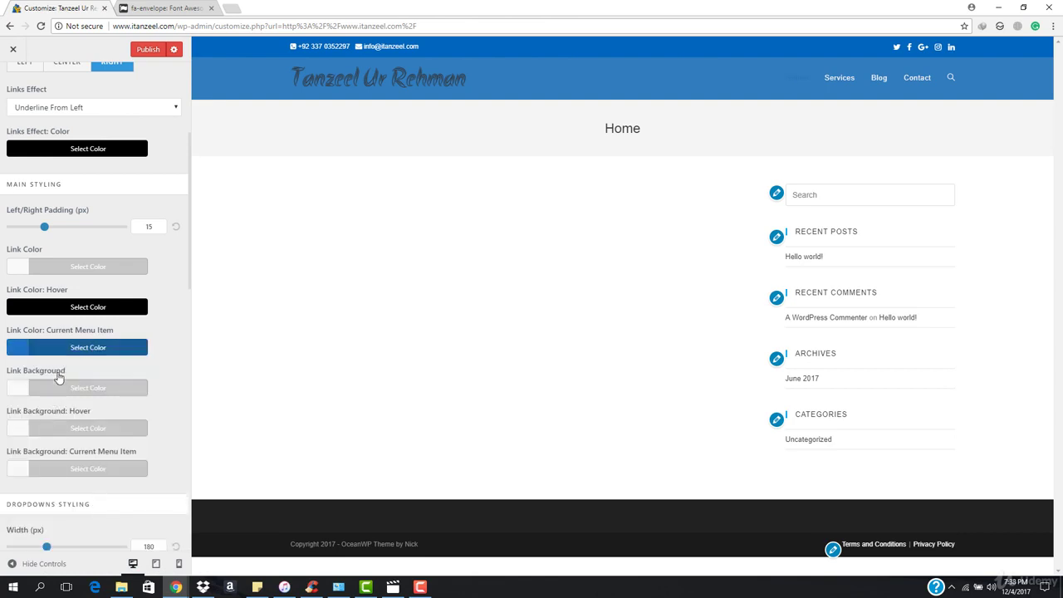
left_click(78, 347)
left_click(19, 497)
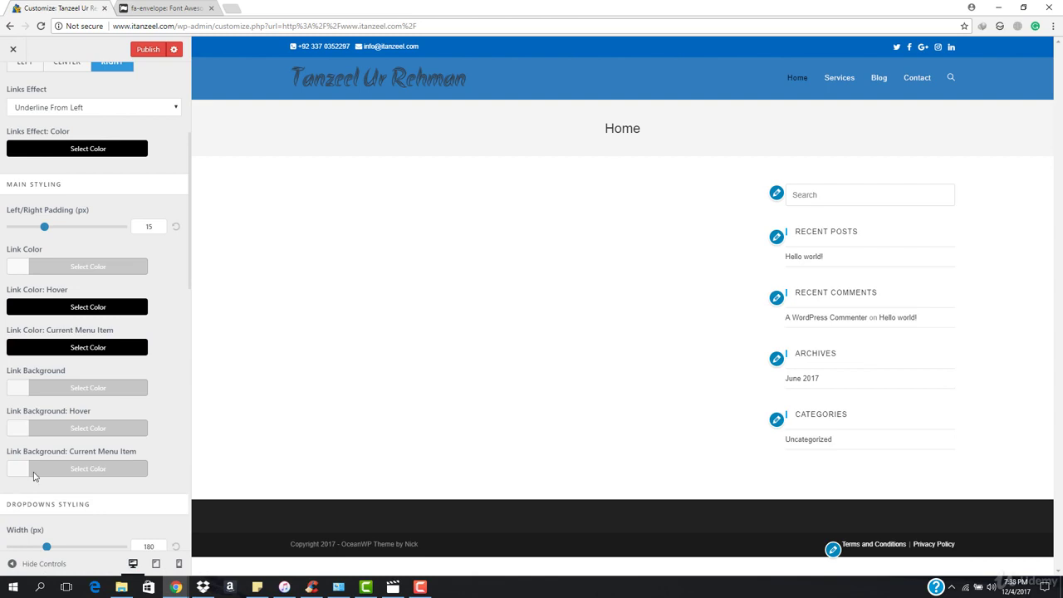
Look through the menu's dropdown styling options and publish the current menu item's new link color
scroll(49, 455, "down", 1)
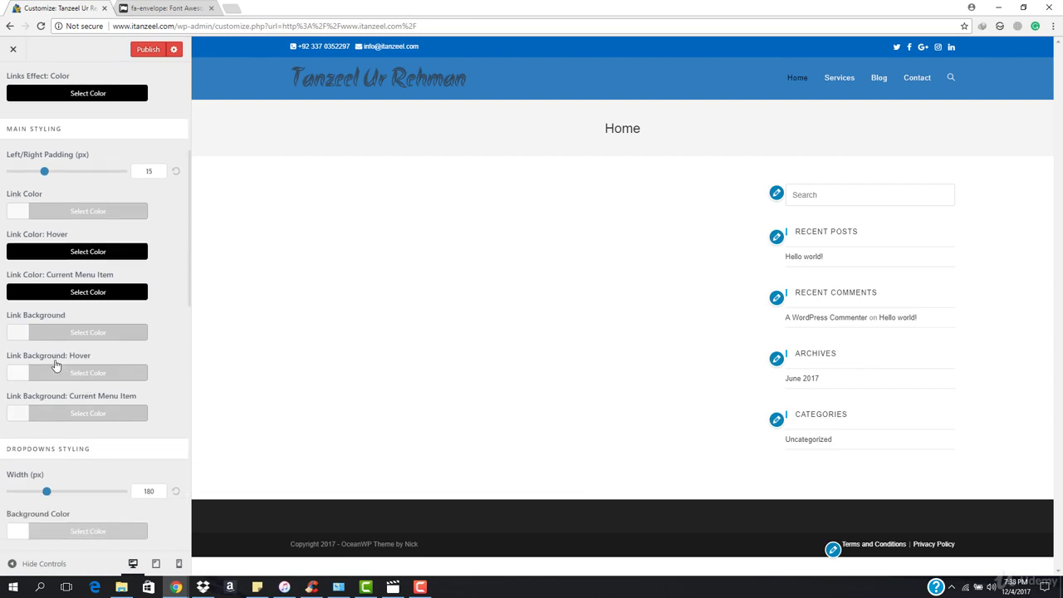
scroll(84, 424, "down", 3)
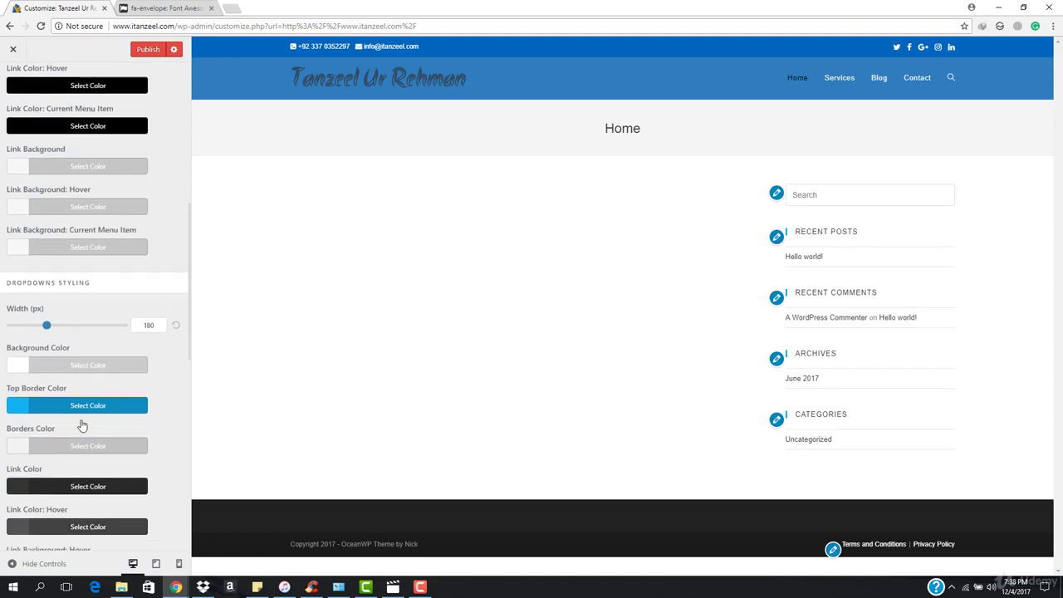
scroll(83, 404, "down", 8)
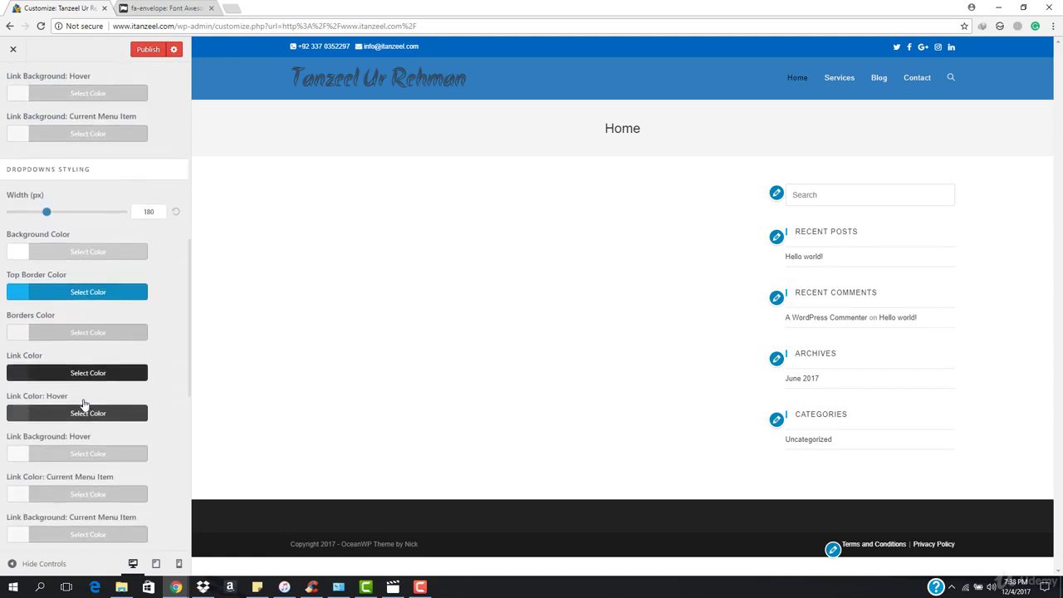
scroll(84, 404, "up", 1)
scroll(84, 404, "up", 2)
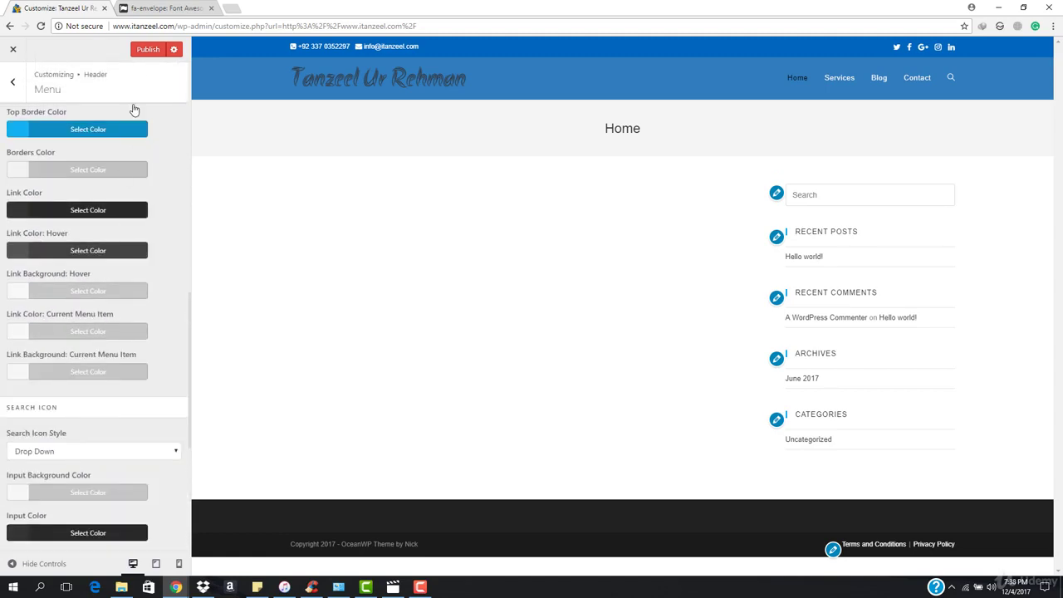
left_click(146, 50)
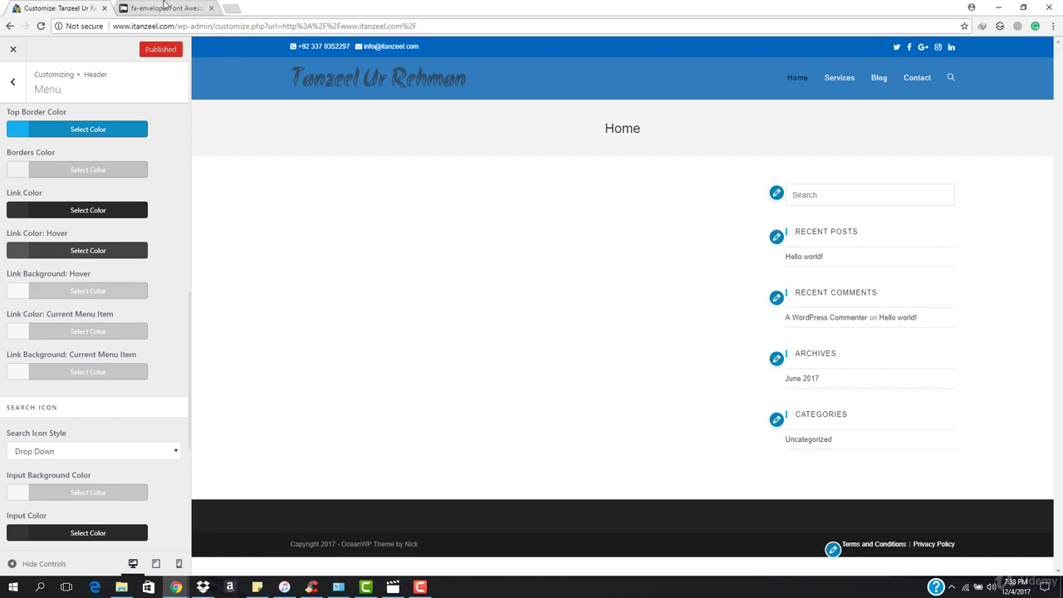
Open the live site's home page in a new browser tab
left_click(229, 10)
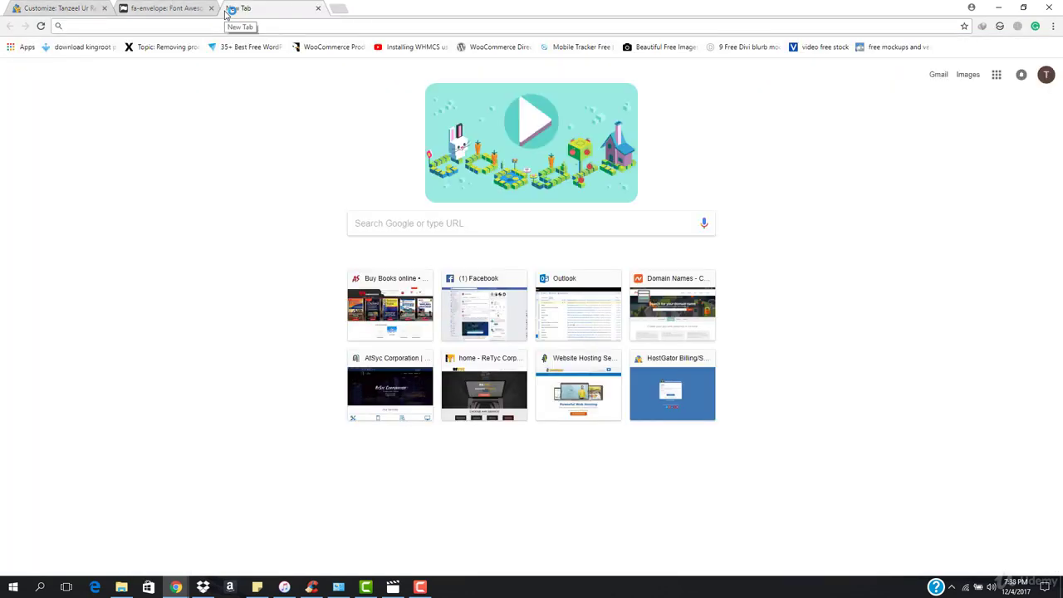
type("itanzeel.com")
key("Return")
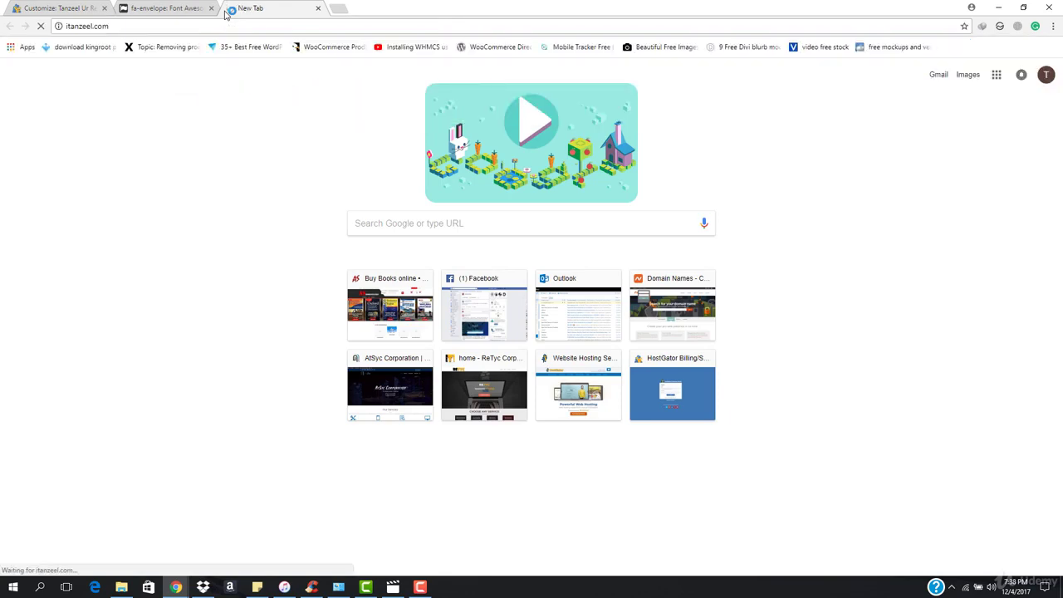
left_click(52, 9)
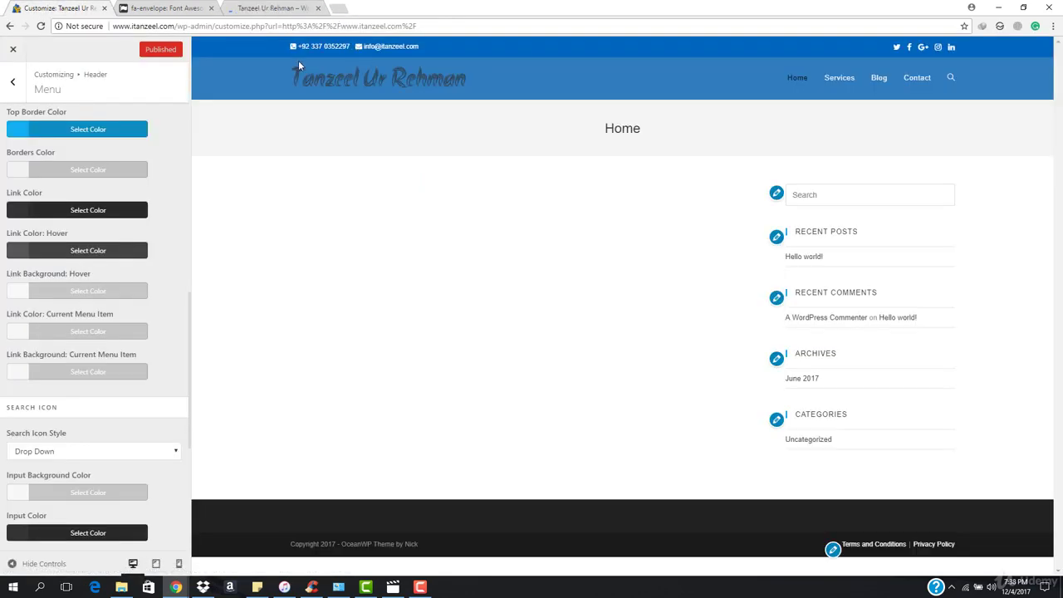
left_click(270, 9)
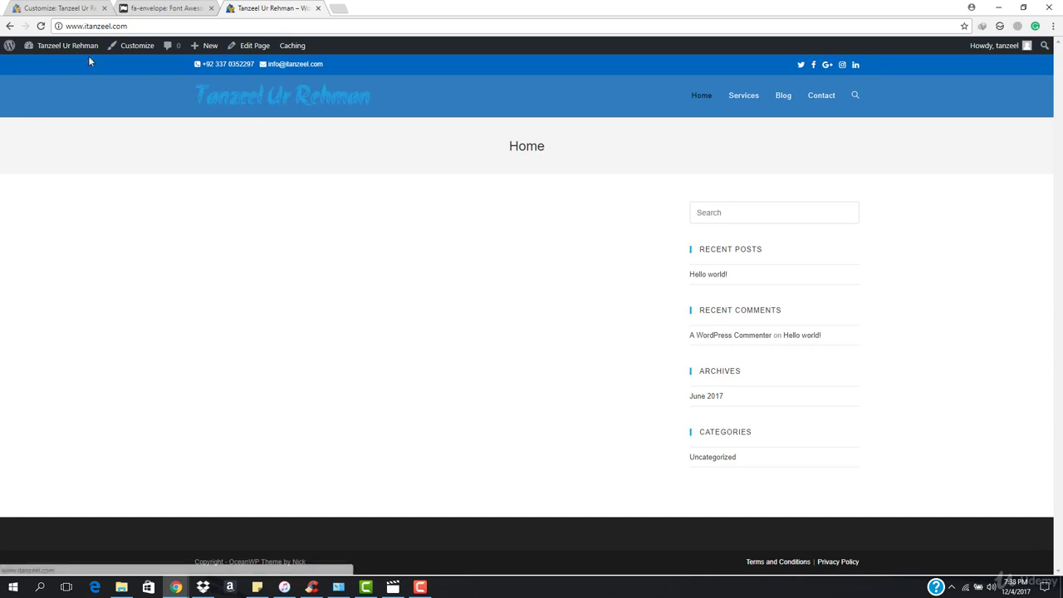
Go to the Menus editor in the site's dashboard and load menu 1 (Main) for editing
mouse_move(47, 57)
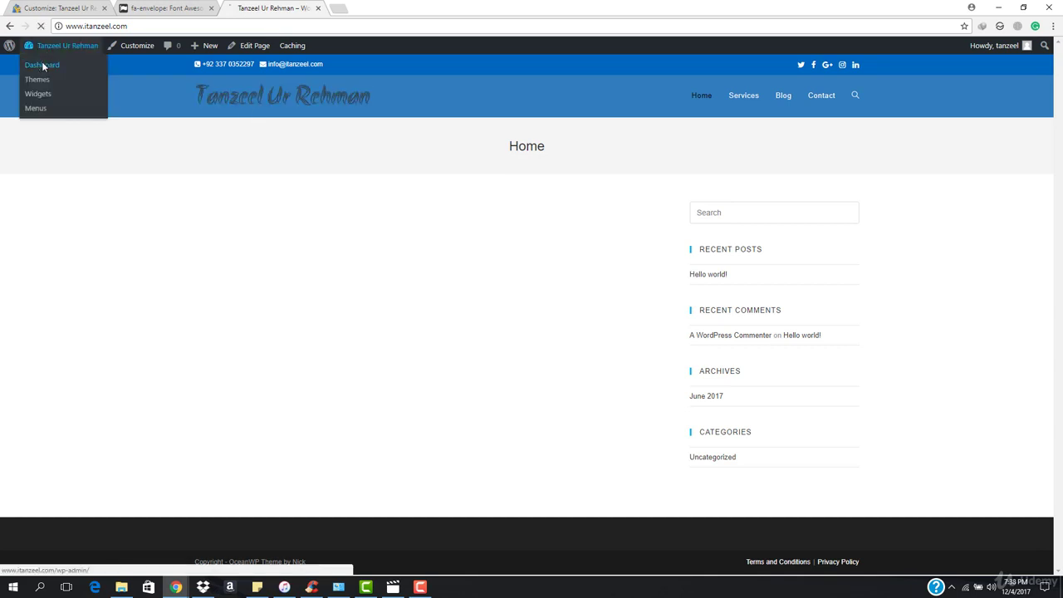
left_click(41, 64)
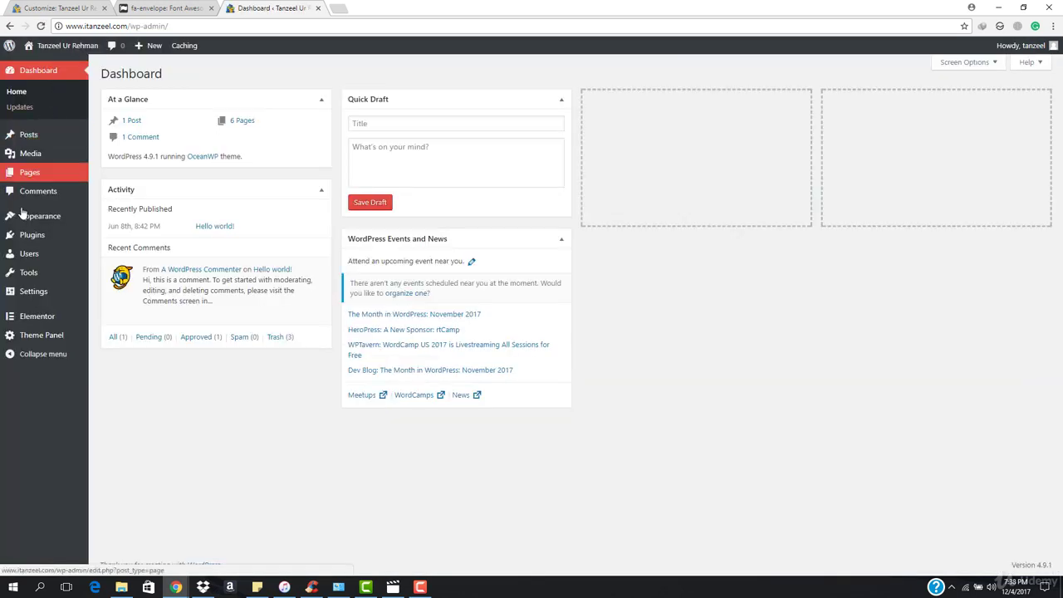
mouse_move(66, 217)
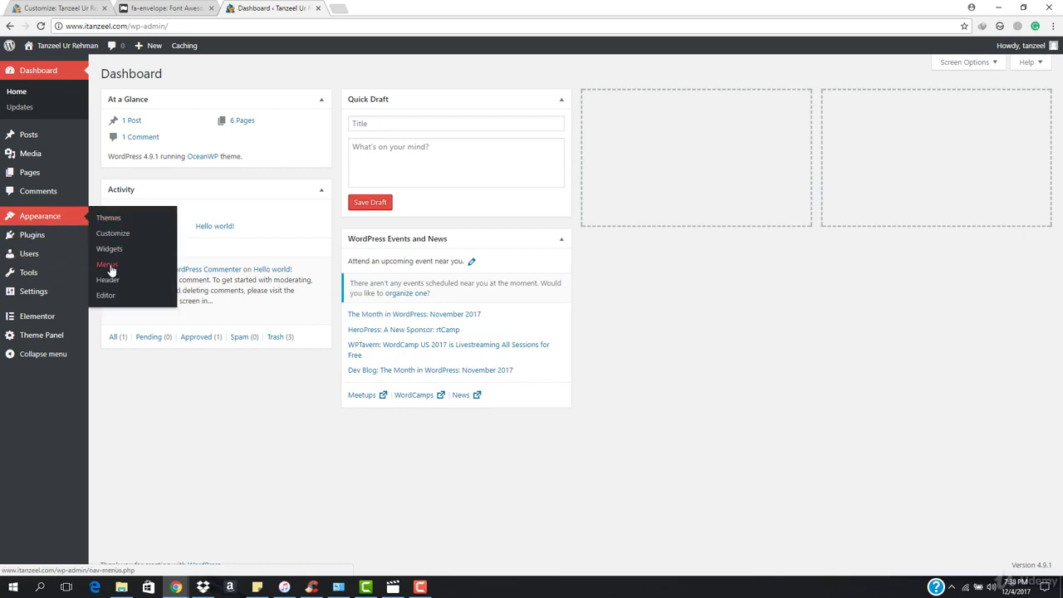
left_click(109, 266)
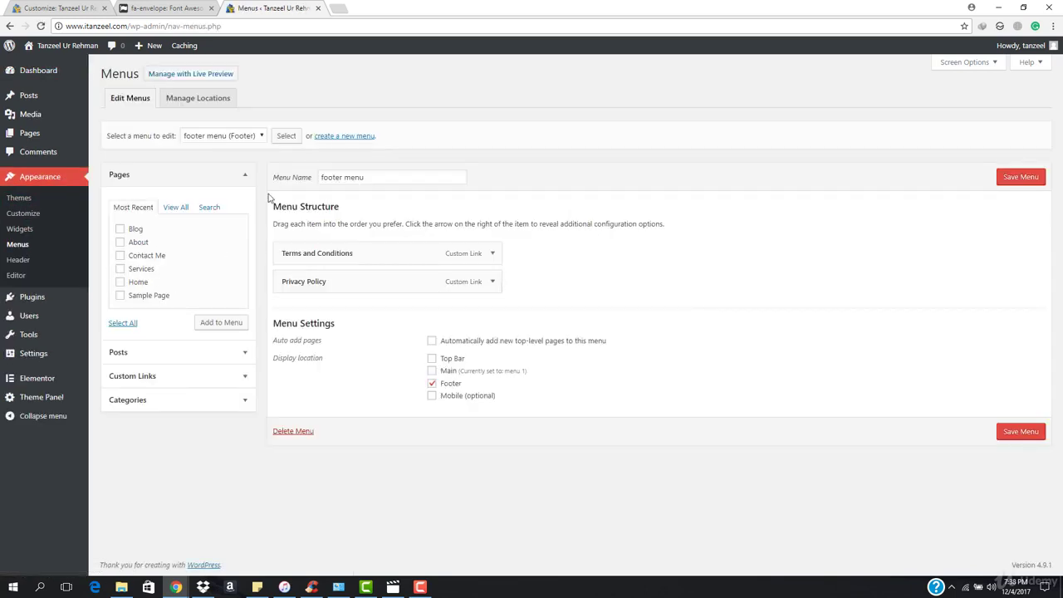
left_click(236, 142)
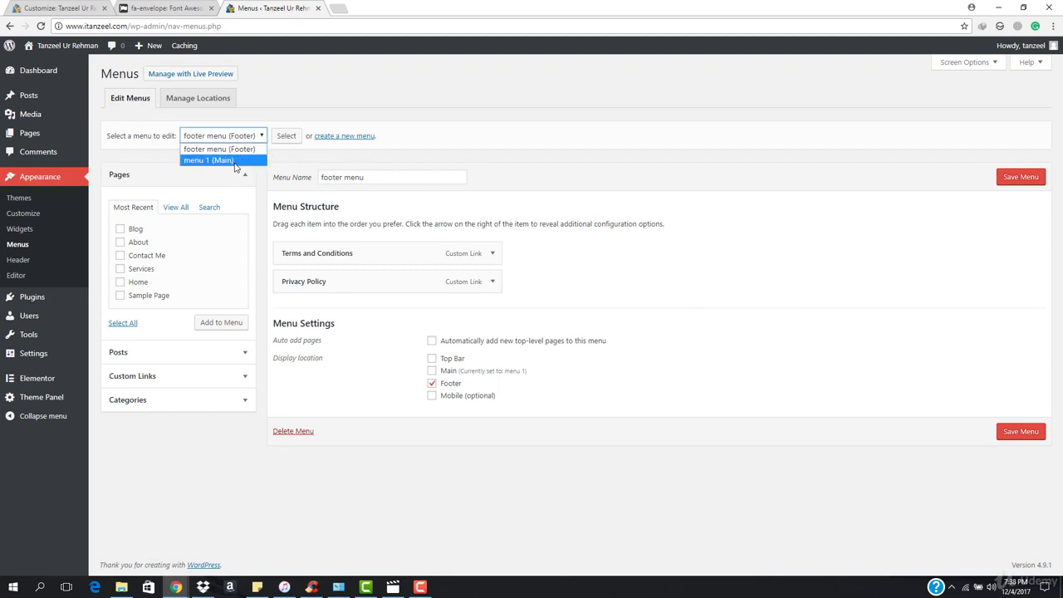
left_click(220, 159)
left_click(284, 138)
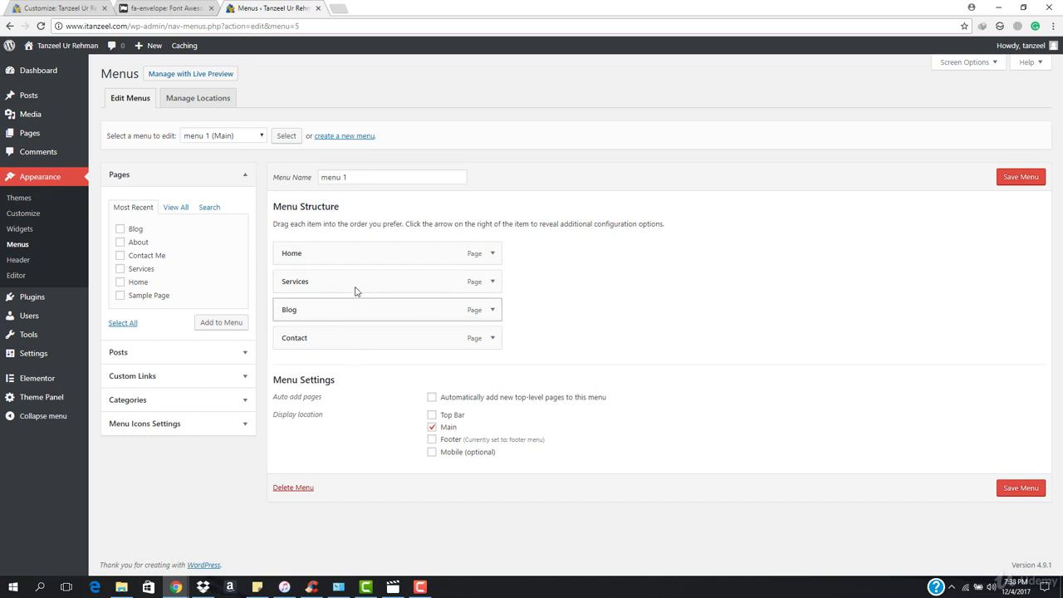
Add the About page to menu 1 as a sub item of Services and save the menu
left_click(125, 241)
left_click(222, 323)
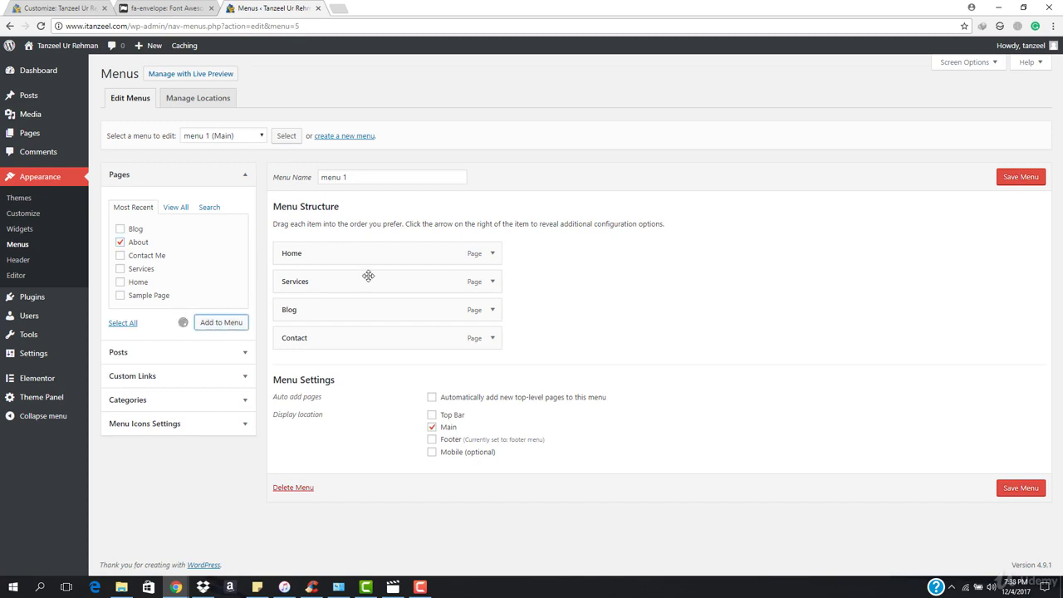
left_click_drag(332, 366, 355, 304)
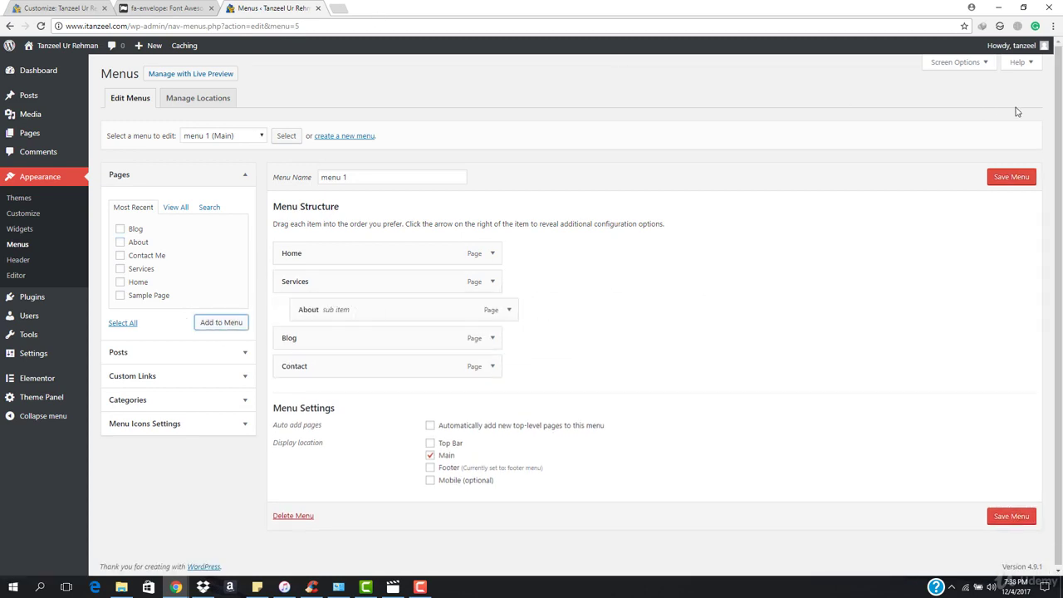
left_click(1011, 183)
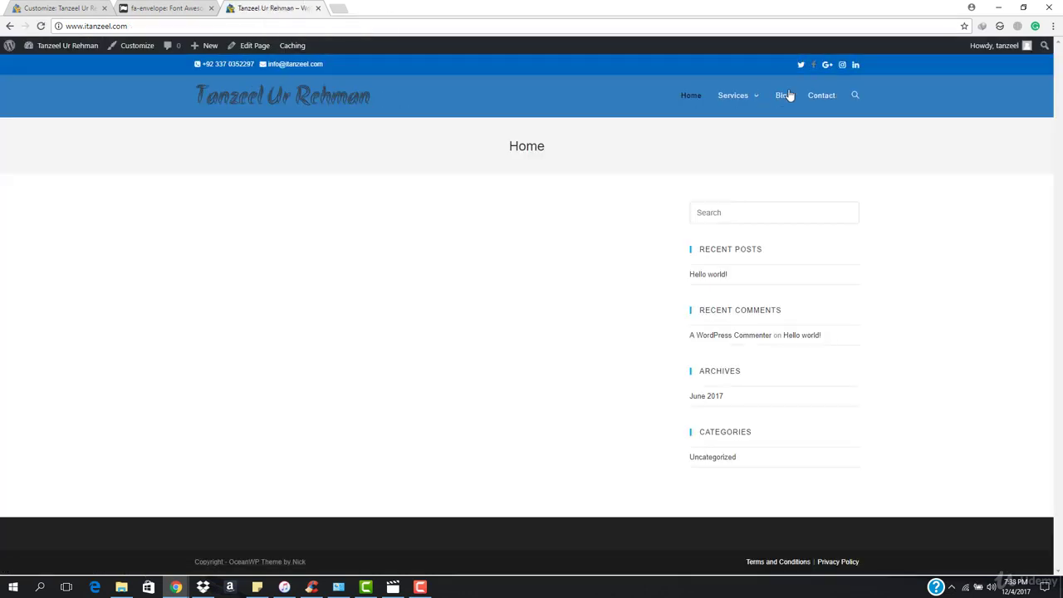
Check the Services dropdown on the live site, close that tab, and reload the Customizer to preview the dropdown there
mouse_move(742, 101)
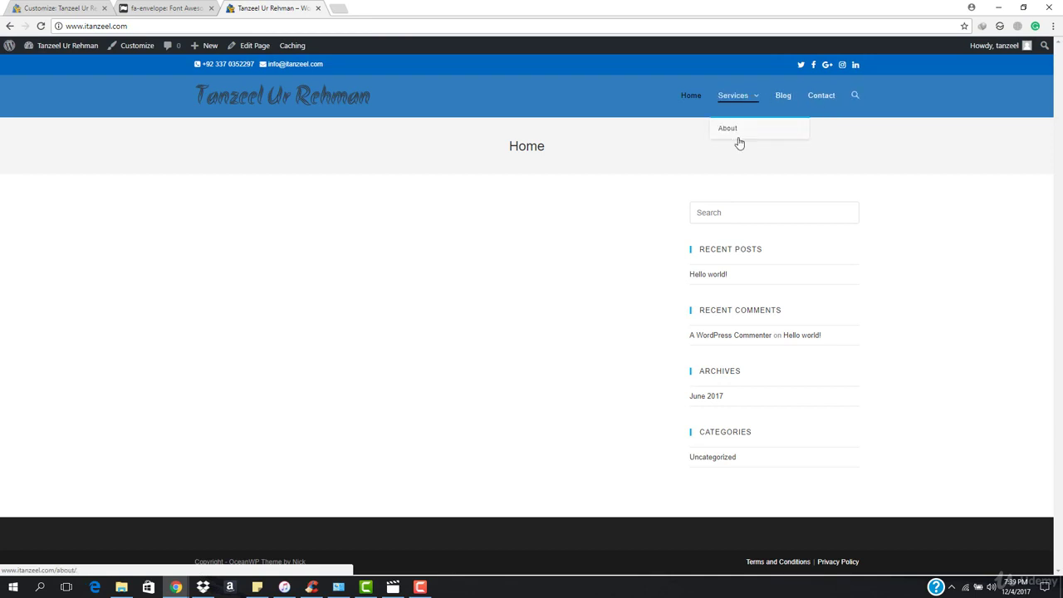
left_click(58, 8)
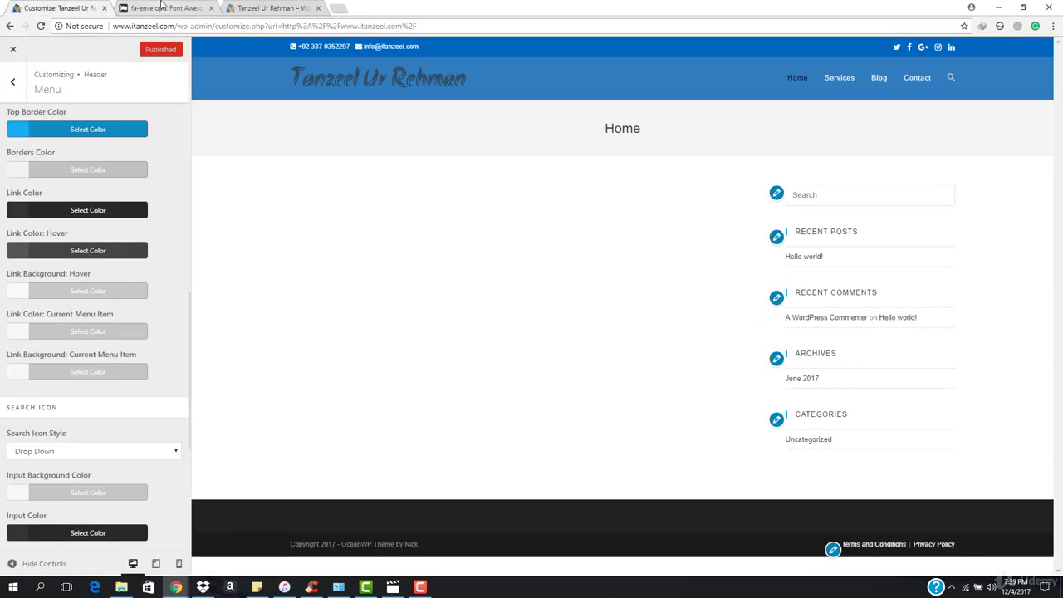
left_click(279, 24)
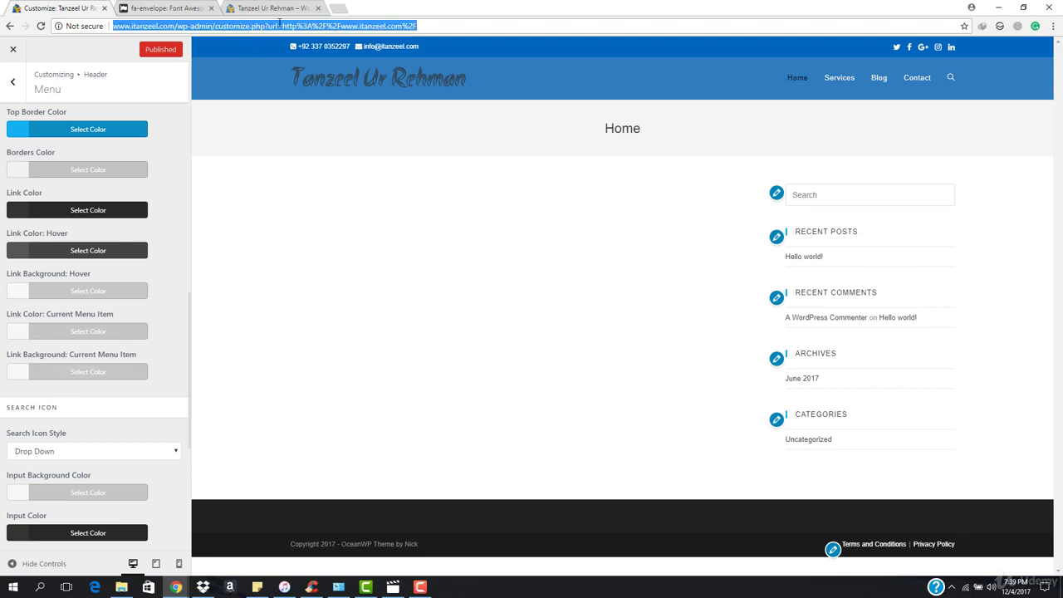
key("Return")
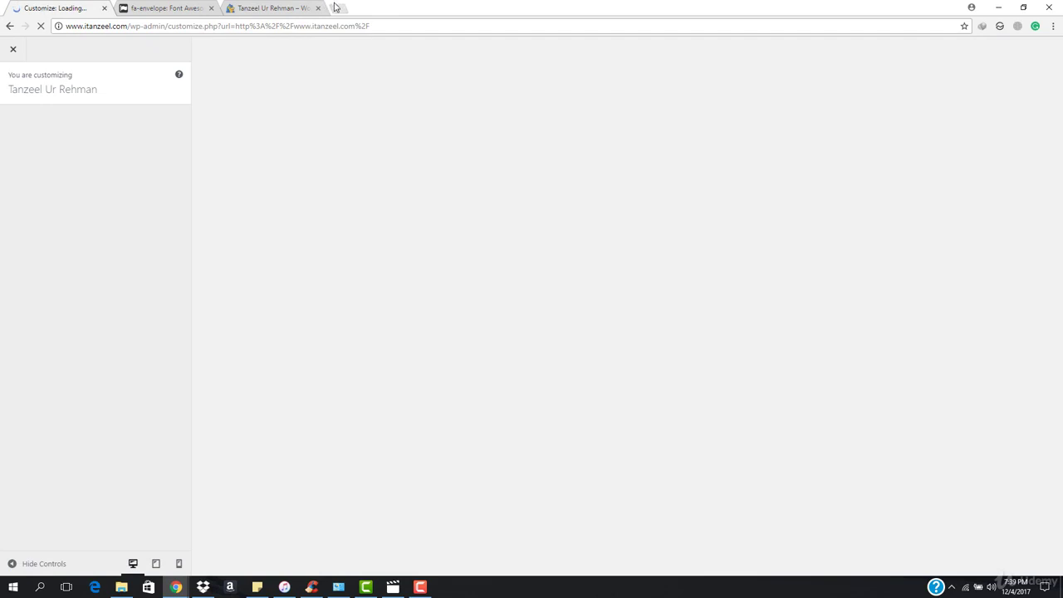
left_click(318, 8)
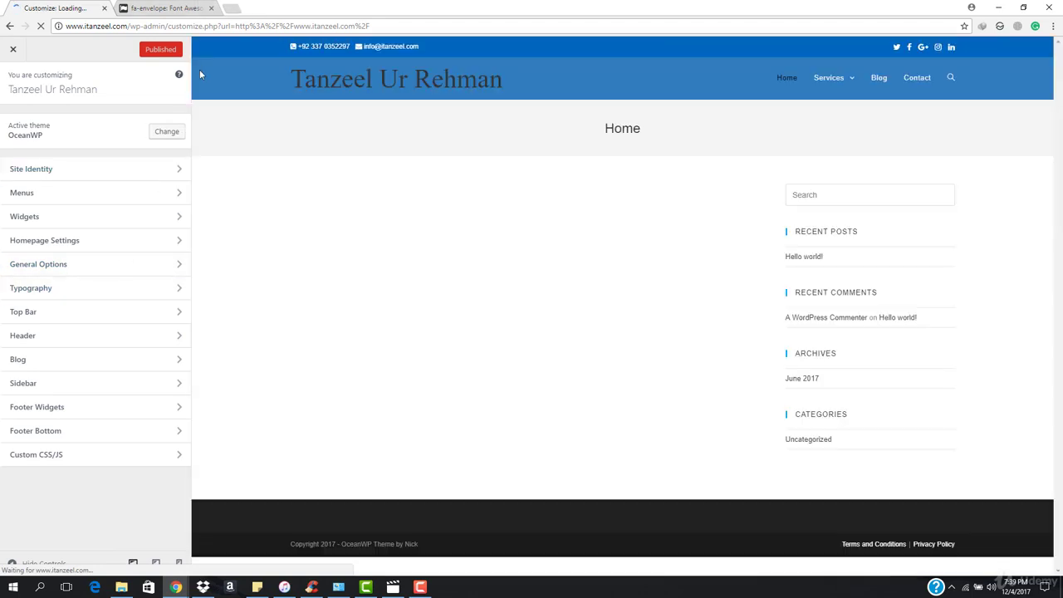
mouse_move(814, 79)
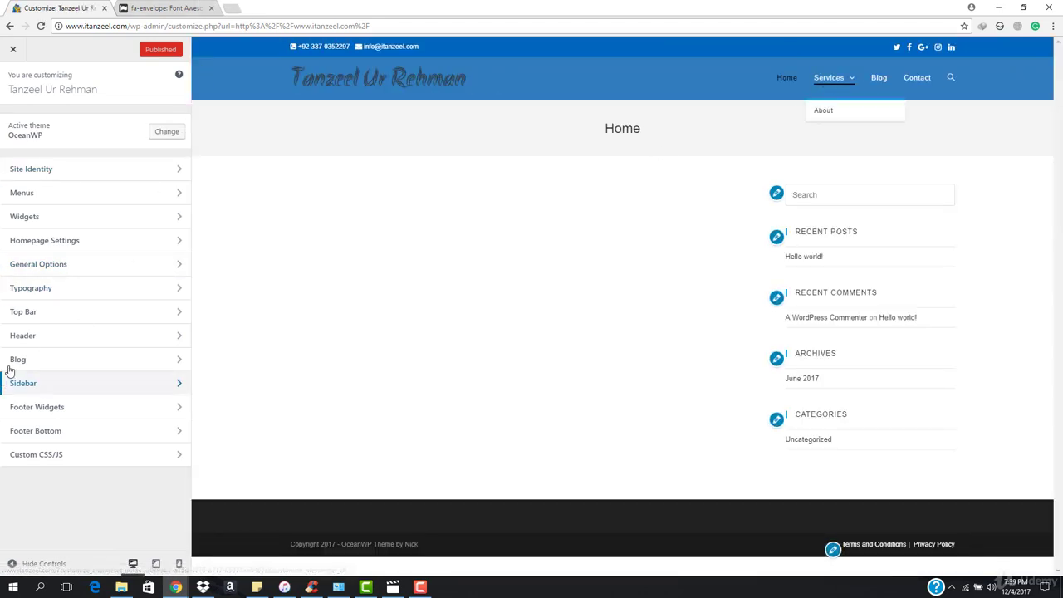
Open the header's Menu settings at the Dropdowns Styling section
left_click(66, 336)
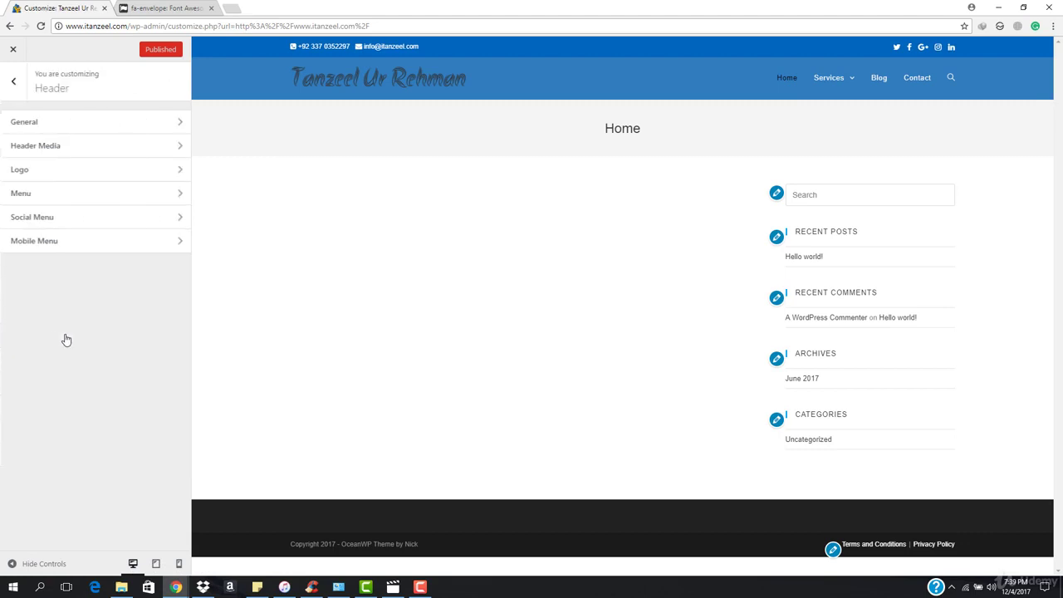
left_click(43, 194)
scroll(105, 346, "down", 7)
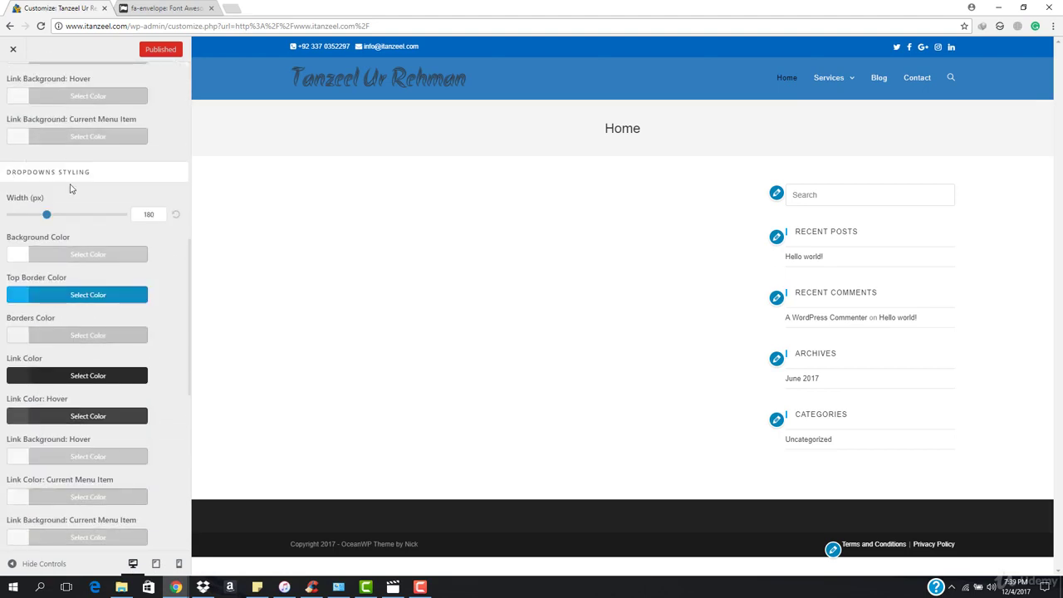
Set the dropdown's Background Color to the preset blue and check the Services dropdown in the preview
mouse_move(834, 79)
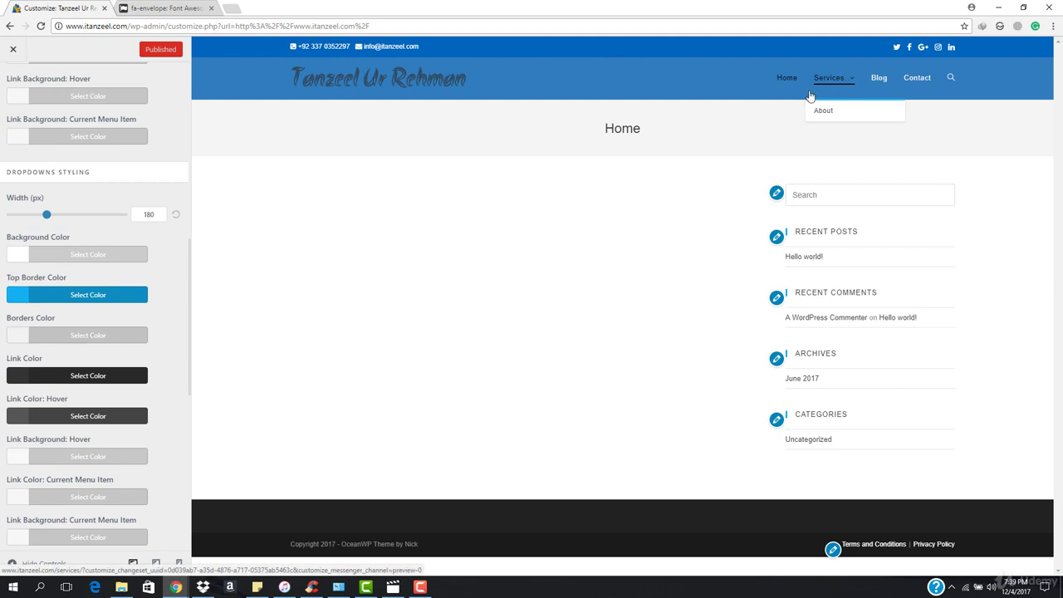
left_click(83, 255)
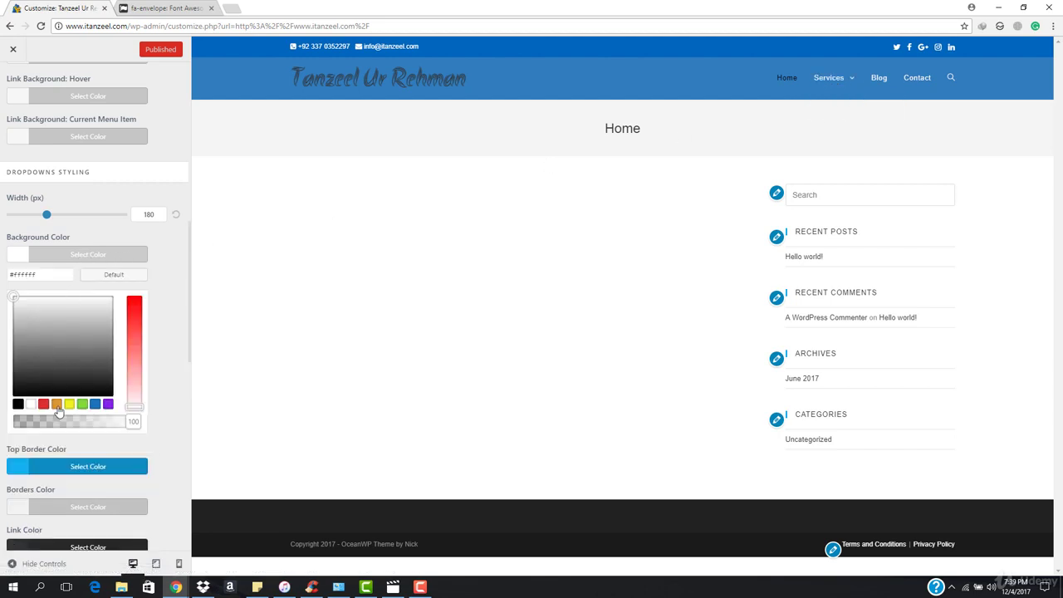
left_click(94, 404)
mouse_move(835, 78)
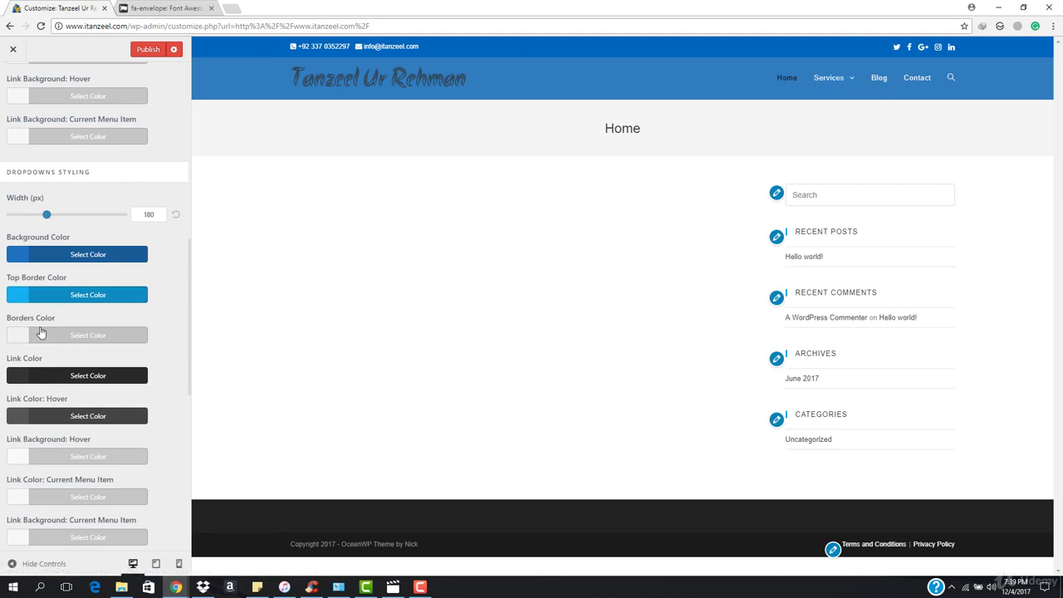
Set the dropdown's Link Color to white (#ffffff)
scroll(70, 307, "down", 1)
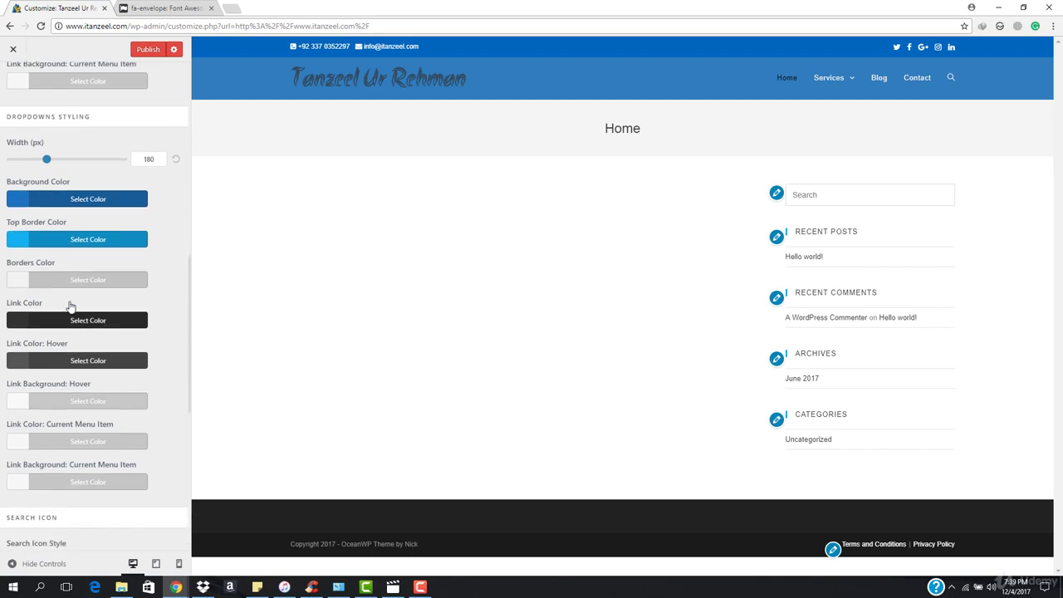
left_click(69, 322)
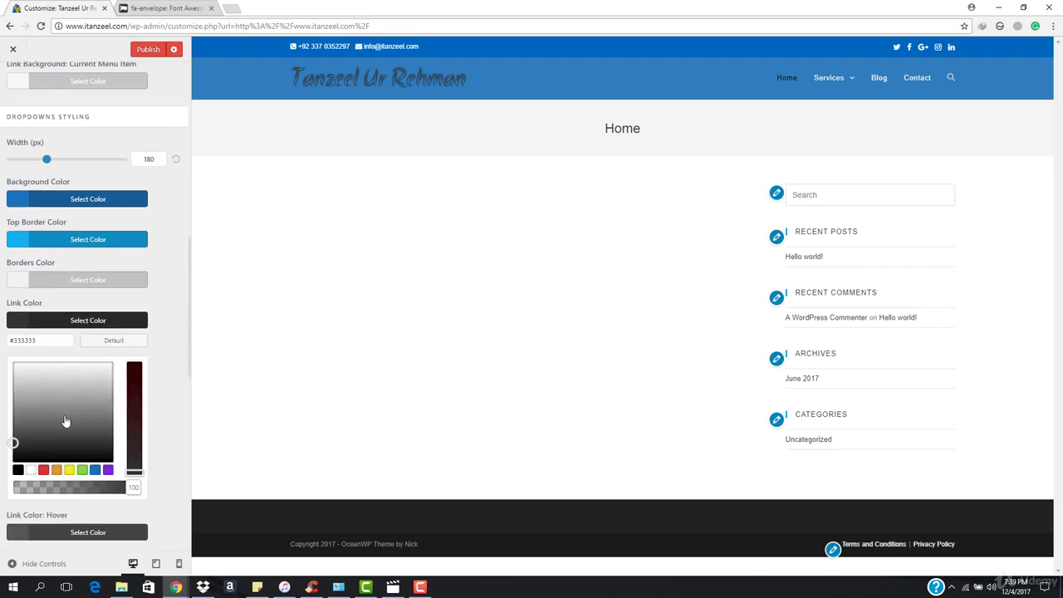
left_click_drag(65, 422, 3, 353)
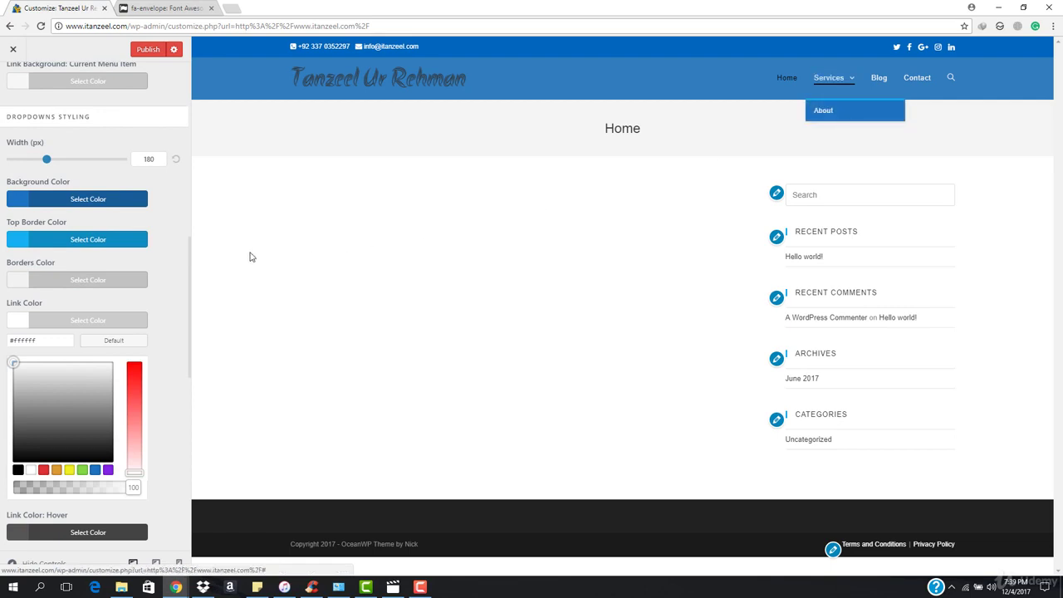
scroll(138, 252, "down", 1)
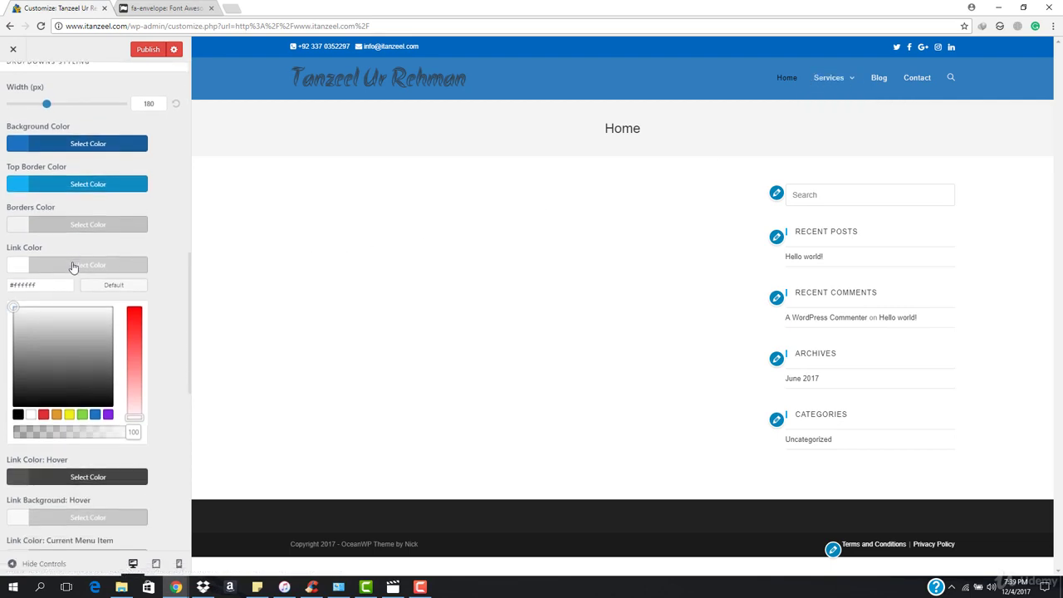
left_click(73, 265)
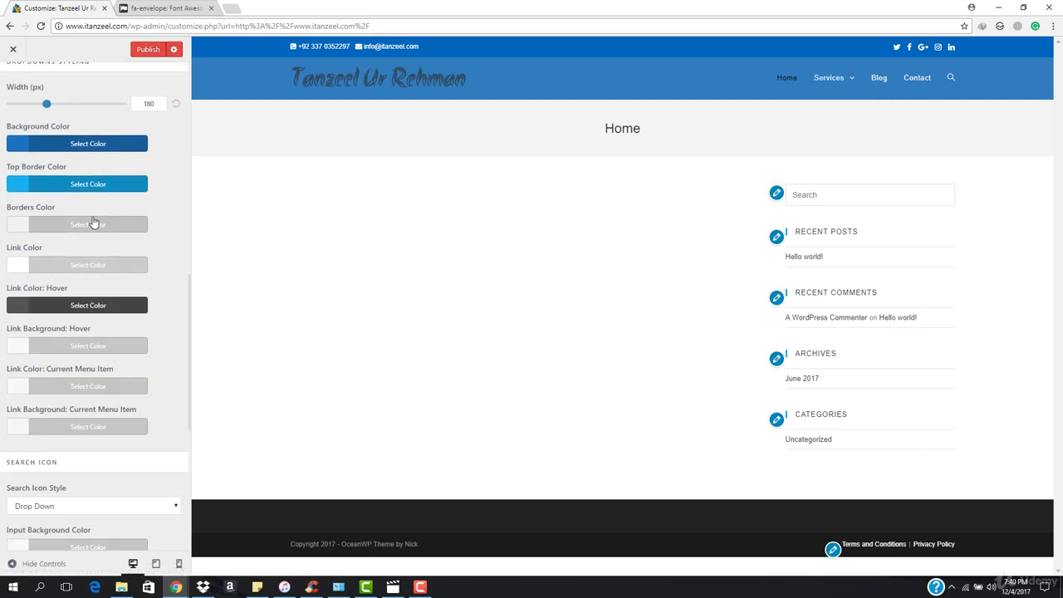
Set the dropdown's hover link color to black and its hover link background to the preset blue, checking the Services dropdown
left_click(88, 306)
left_click(18, 455)
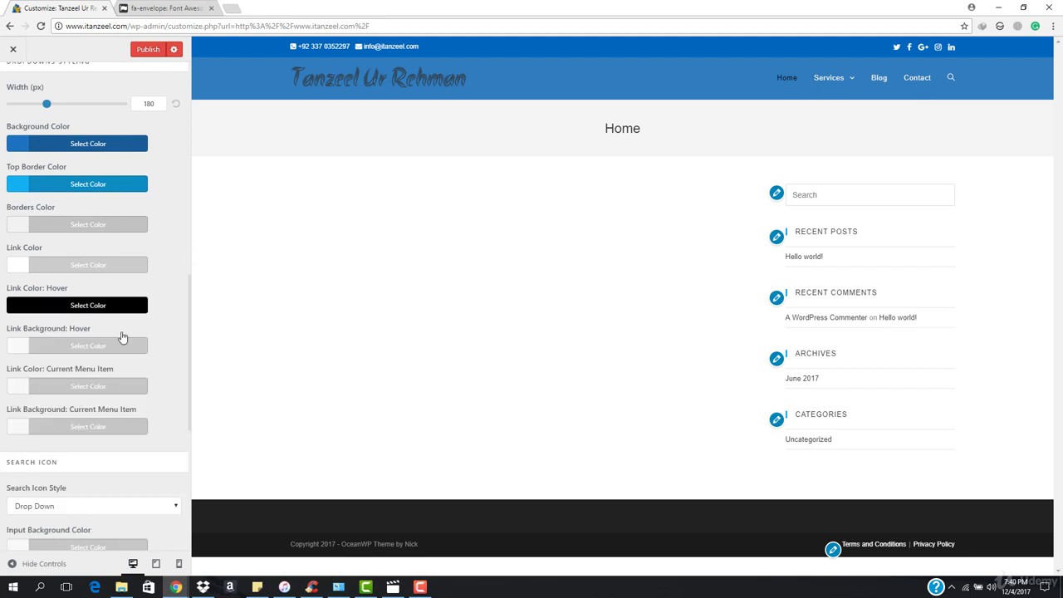
left_click(73, 349)
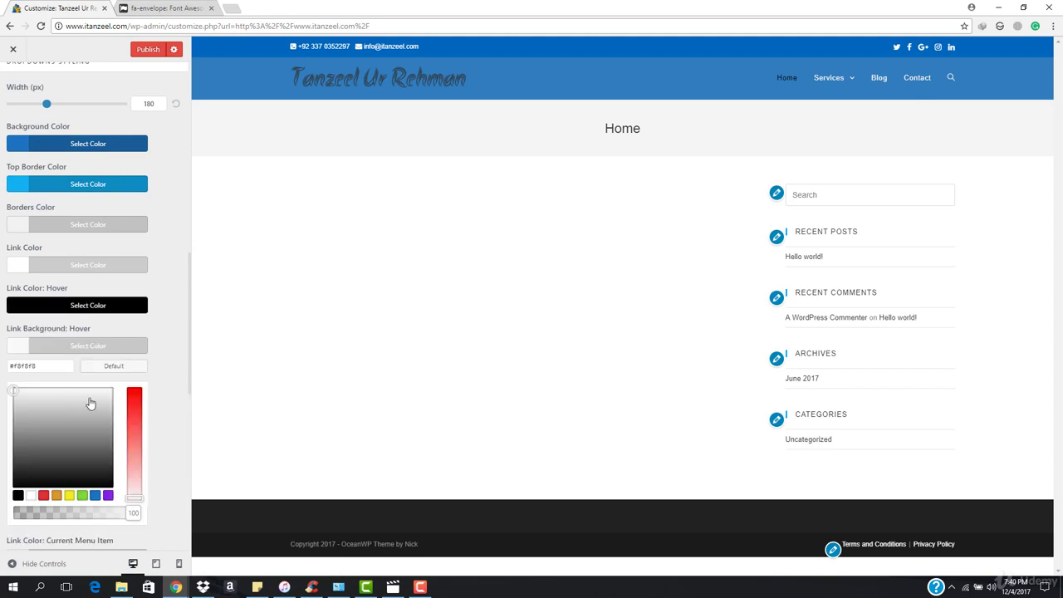
left_click(97, 495)
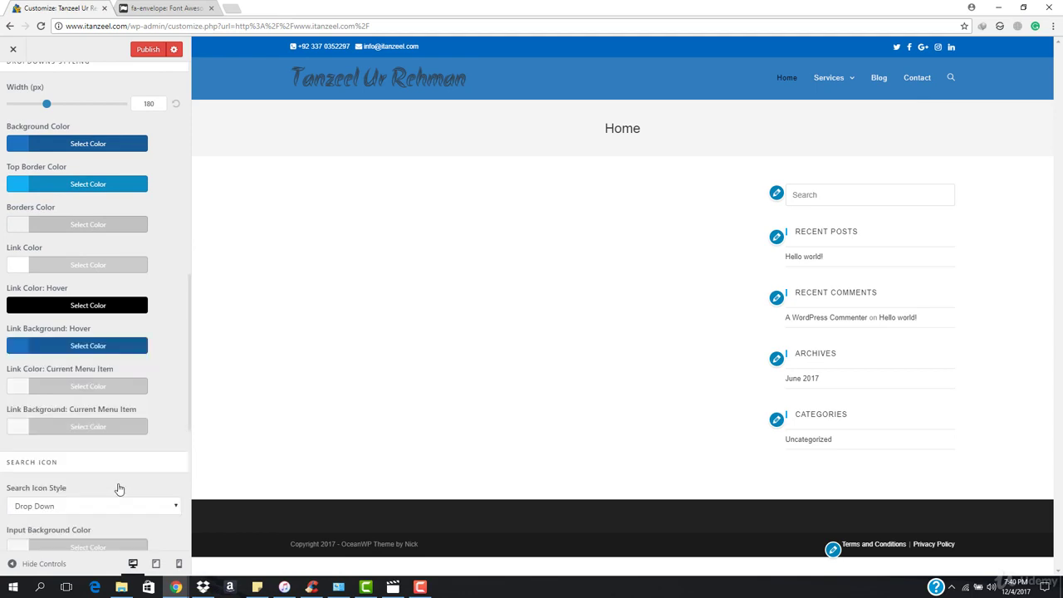
mouse_move(828, 77)
Try out the header's drop-down search box in the preview, and set the Search Icon Style to Disabled
scroll(105, 391, "down", 2)
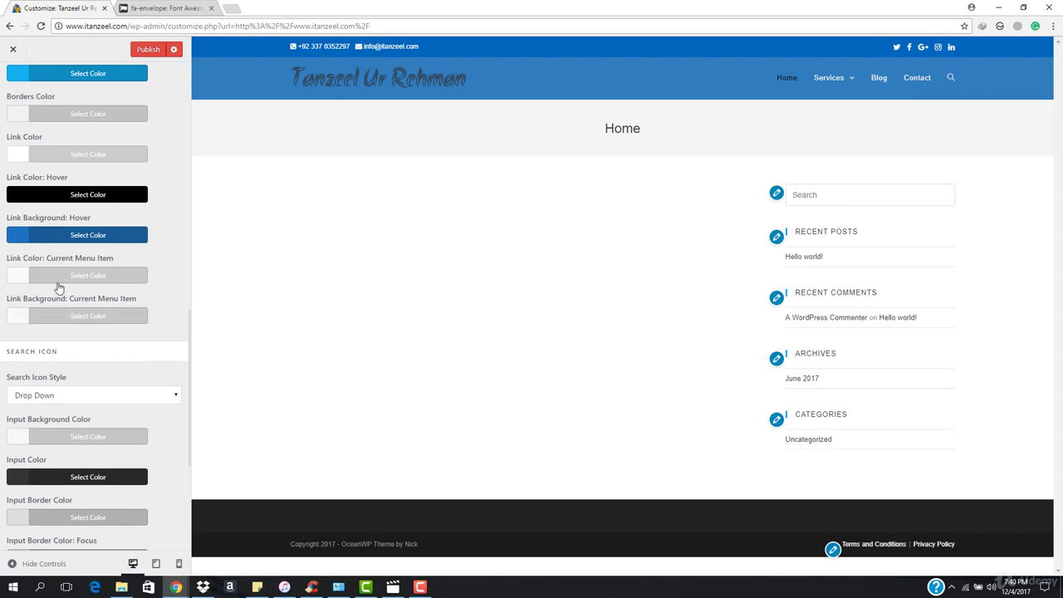
scroll(74, 399, "down", 3)
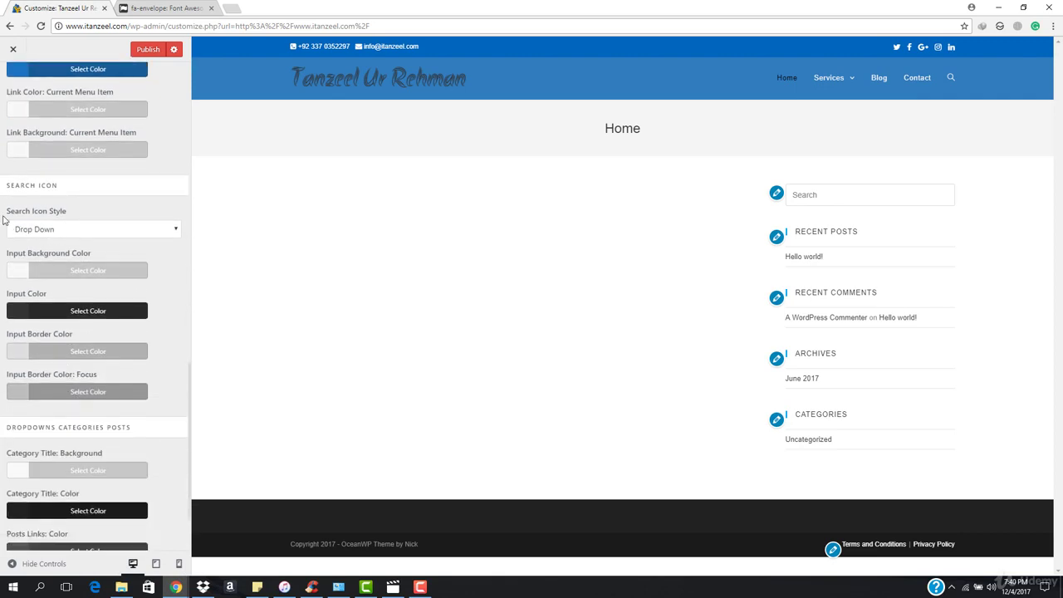
left_click(951, 79)
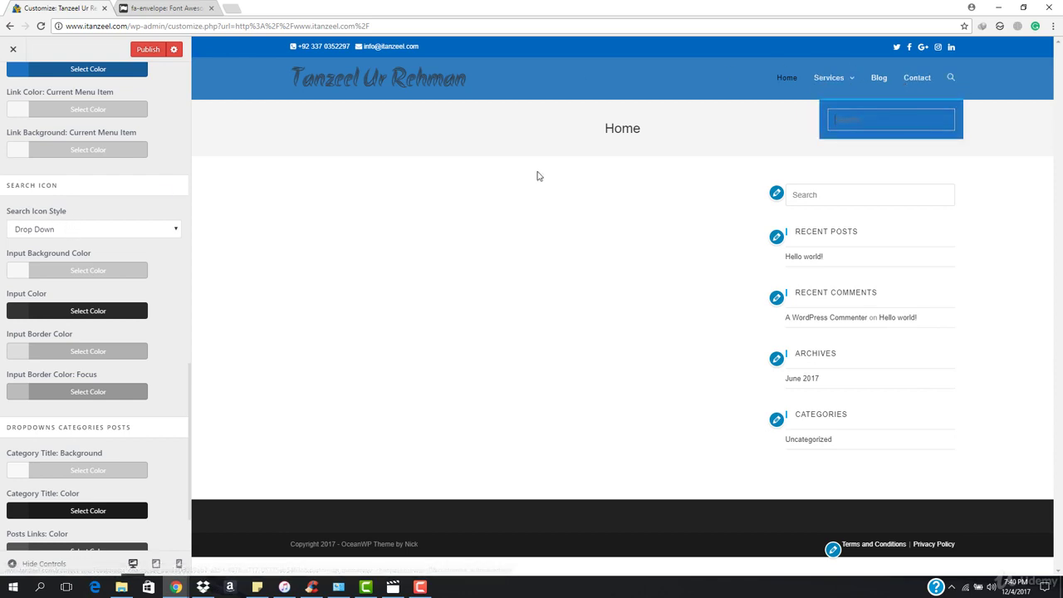
left_click(83, 234)
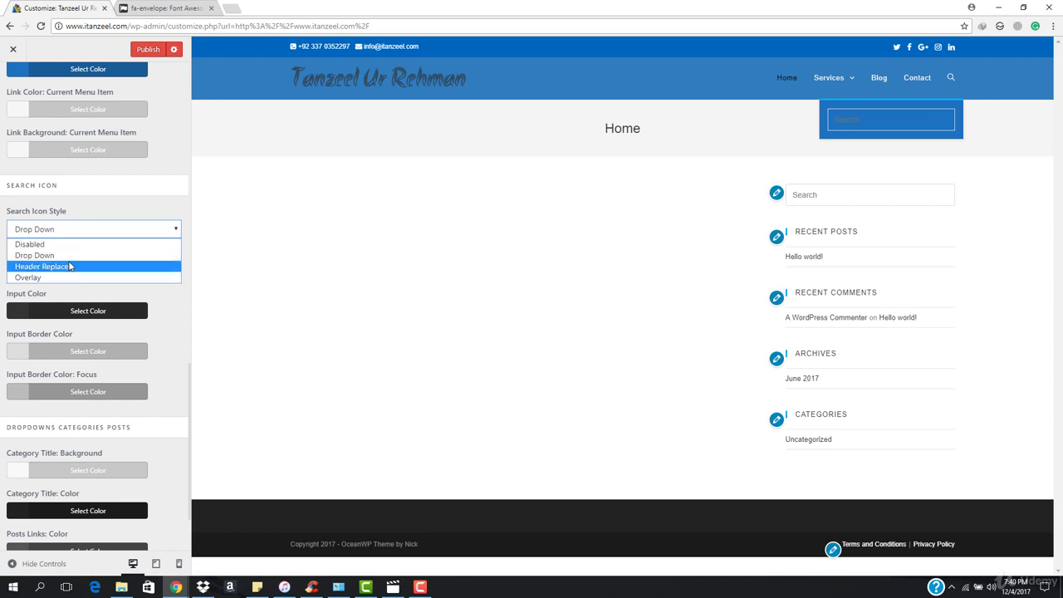
left_click(76, 242)
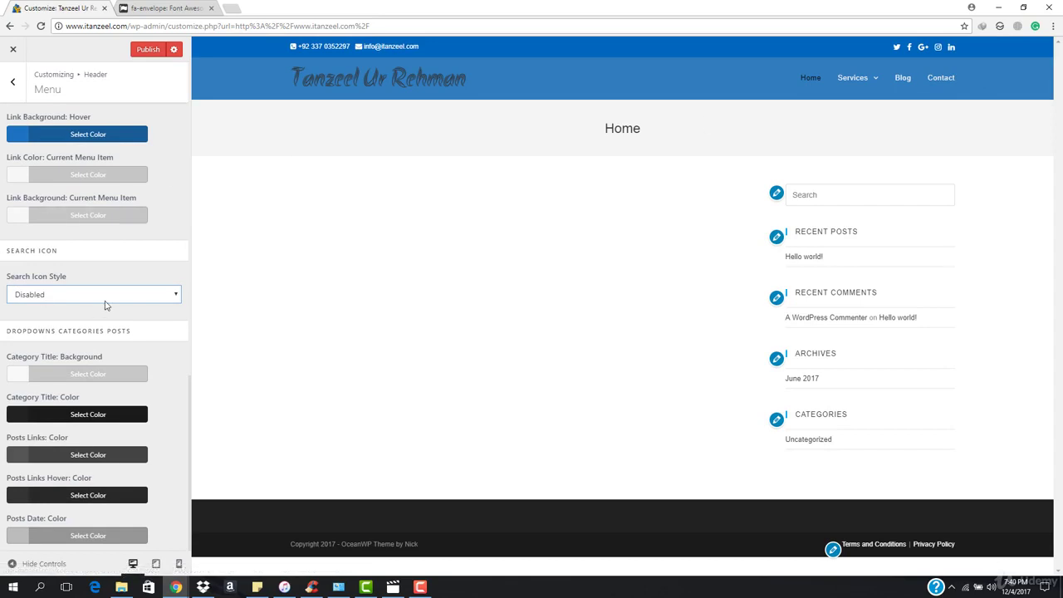
Try the Header Replace search icon style, opening and closing the search field in the preview
left_click(106, 296)
left_click(84, 332)
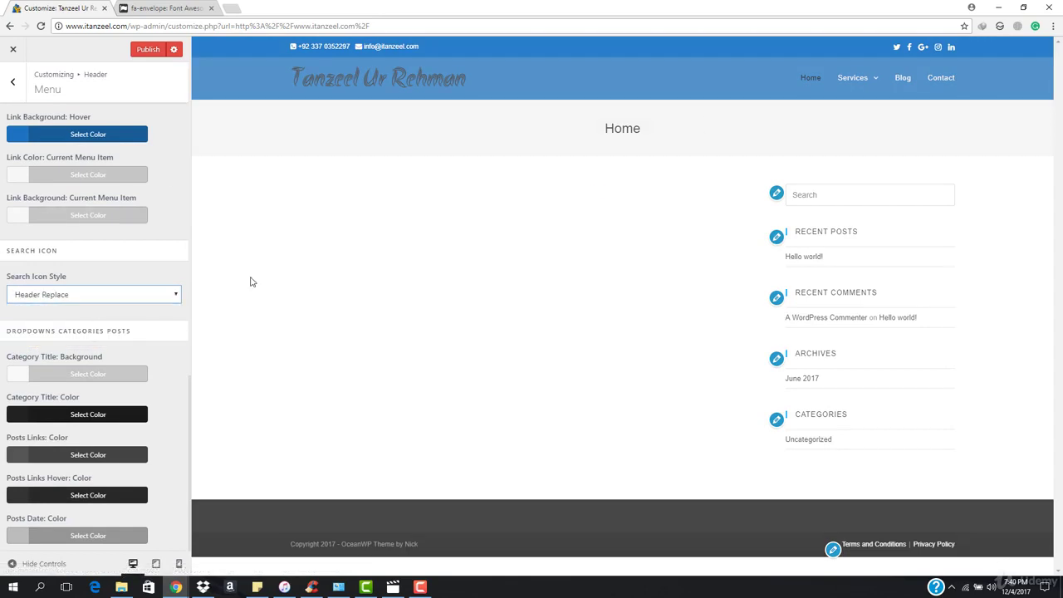
left_click(955, 79)
left_click(954, 80)
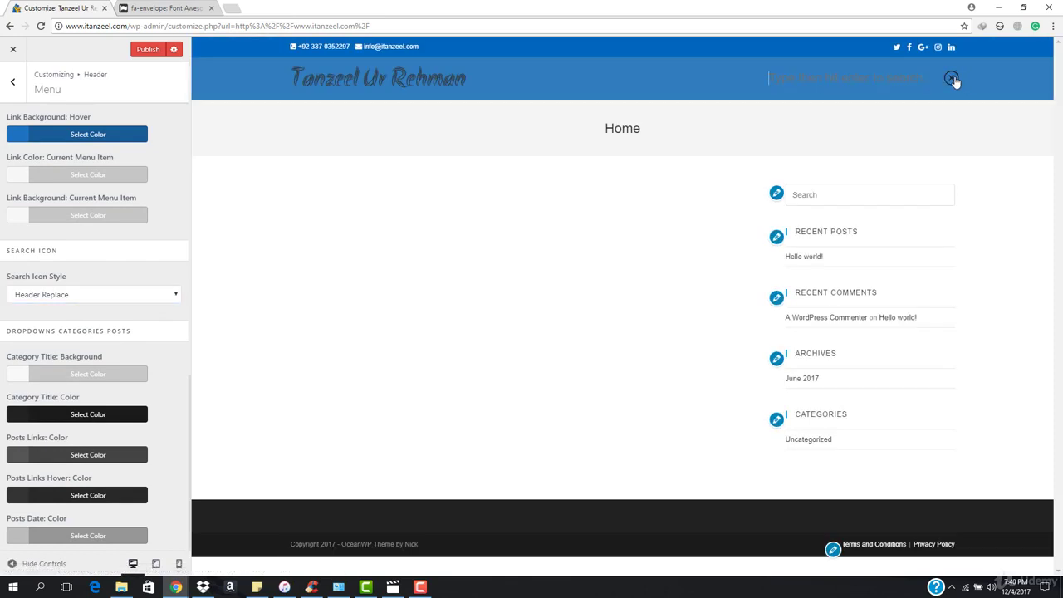
left_click(951, 79)
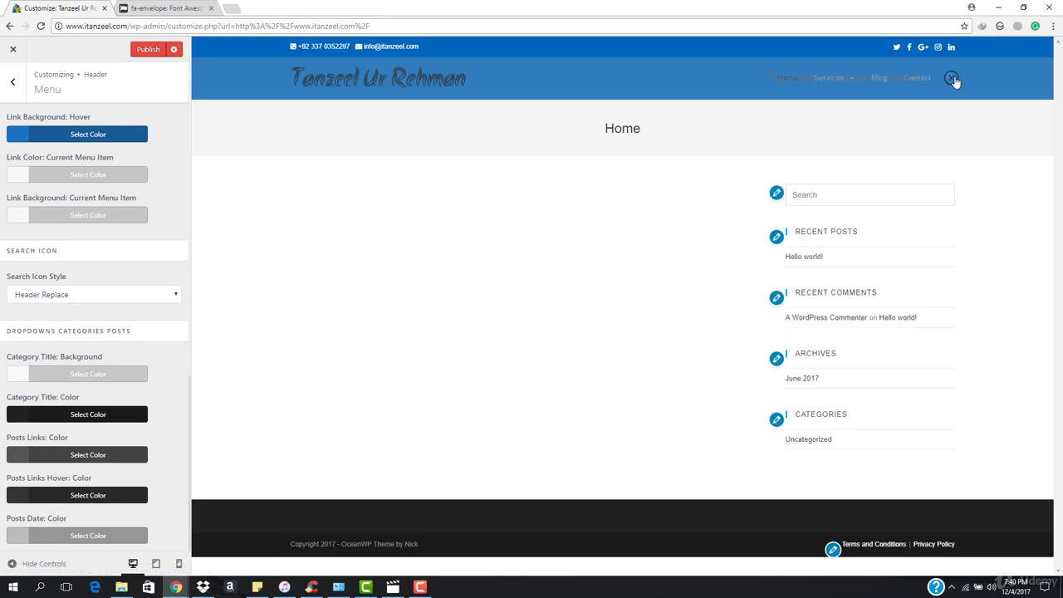
Try the Overlay search icon style, opening and closing the search overlay in the preview
left_click(59, 292)
left_click(62, 340)
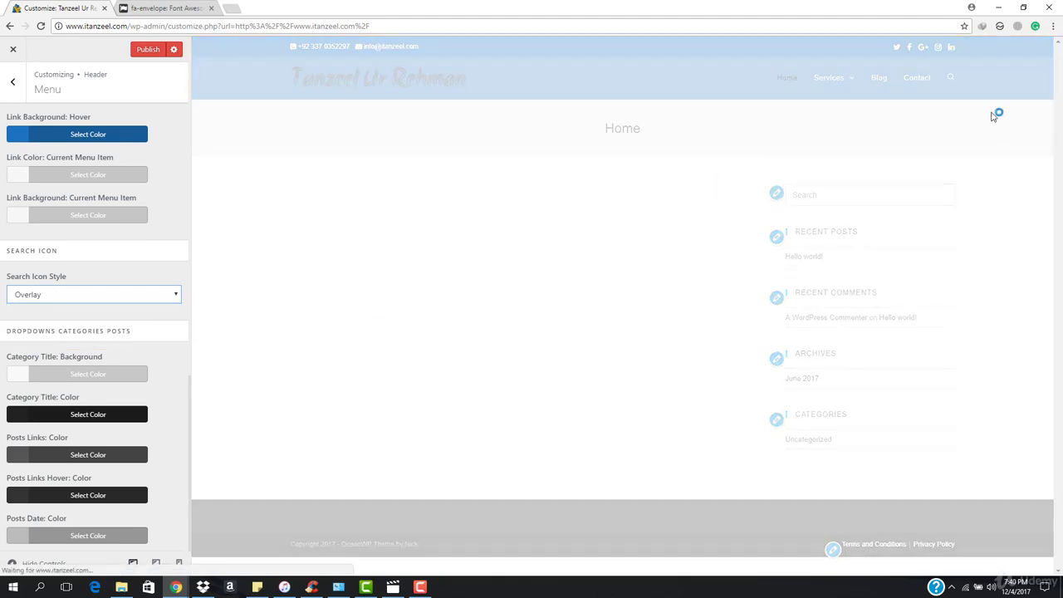
left_click(953, 79)
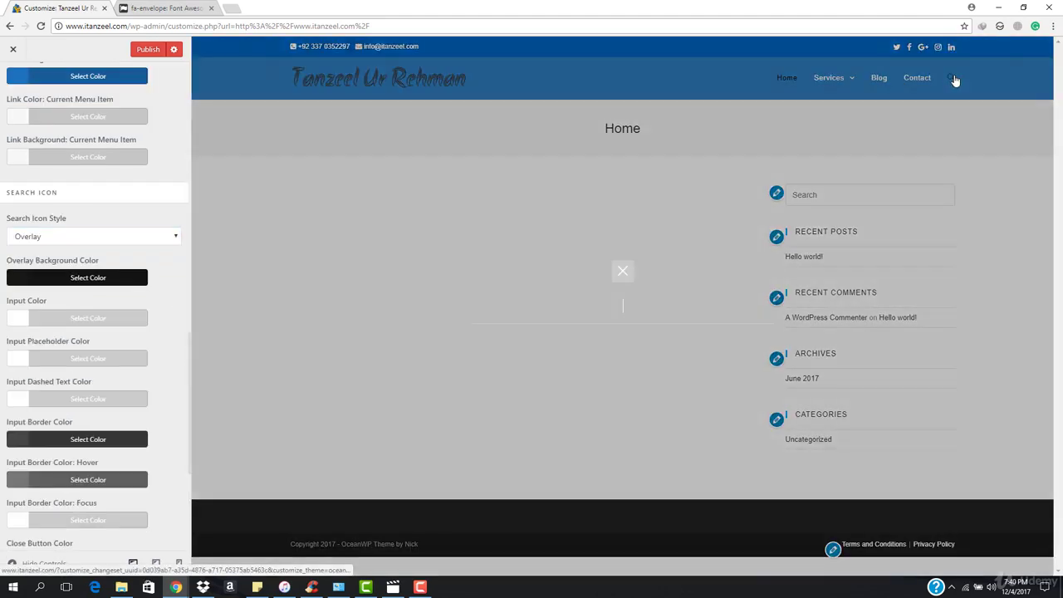
left_click(626, 272)
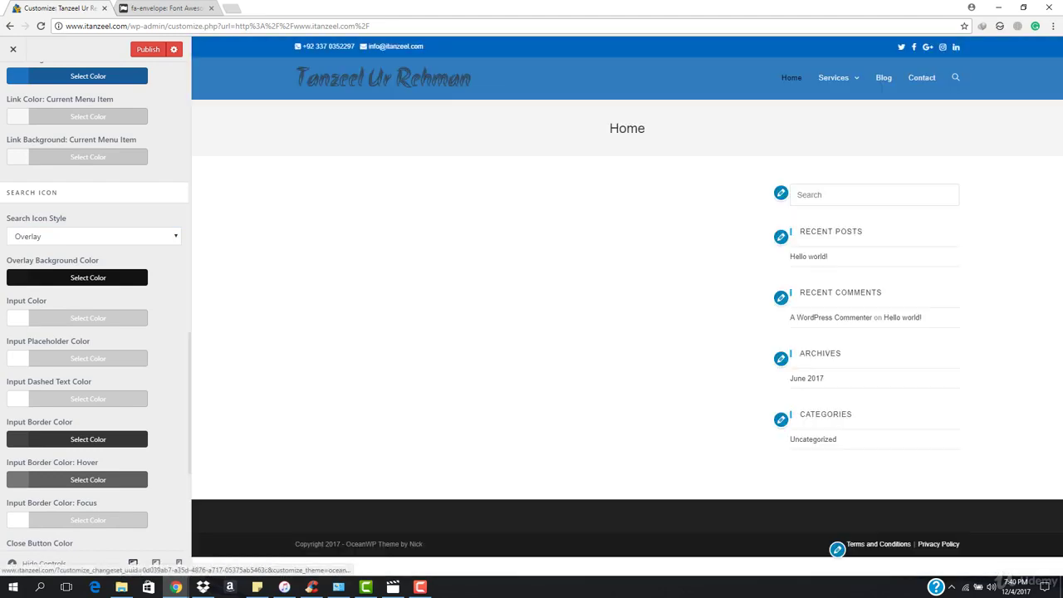
Set the Search Icon Style to Disabled and publish the menu changes
left_click(125, 240)
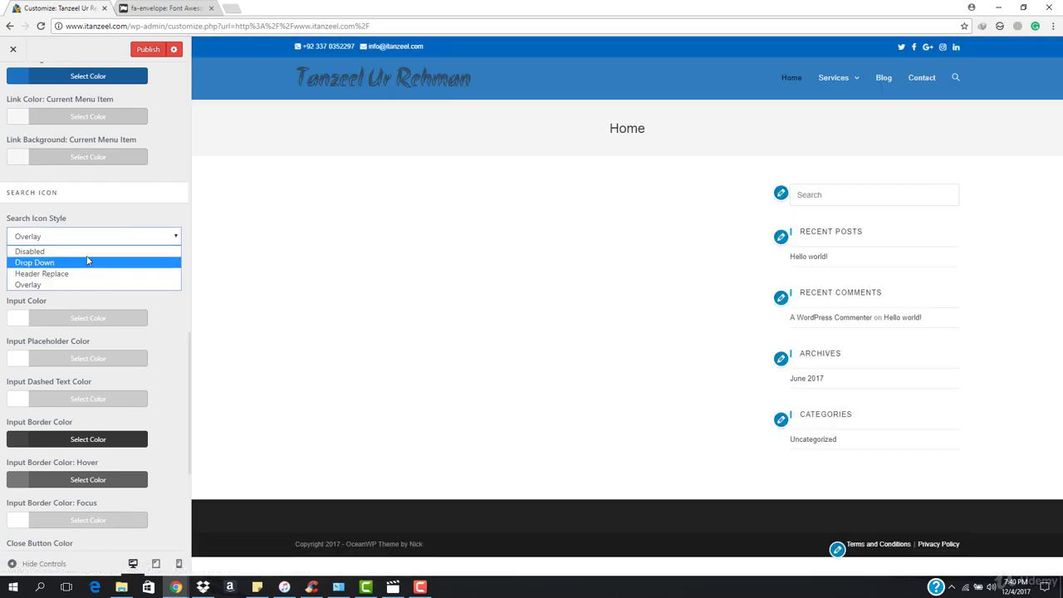
left_click(98, 248)
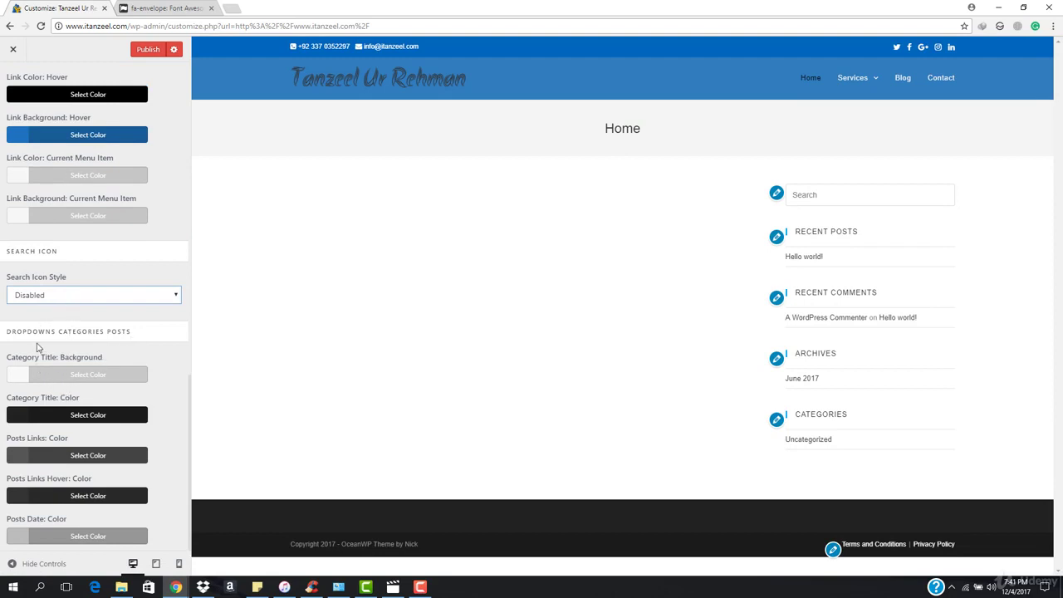
scroll(74, 455, "up", 4)
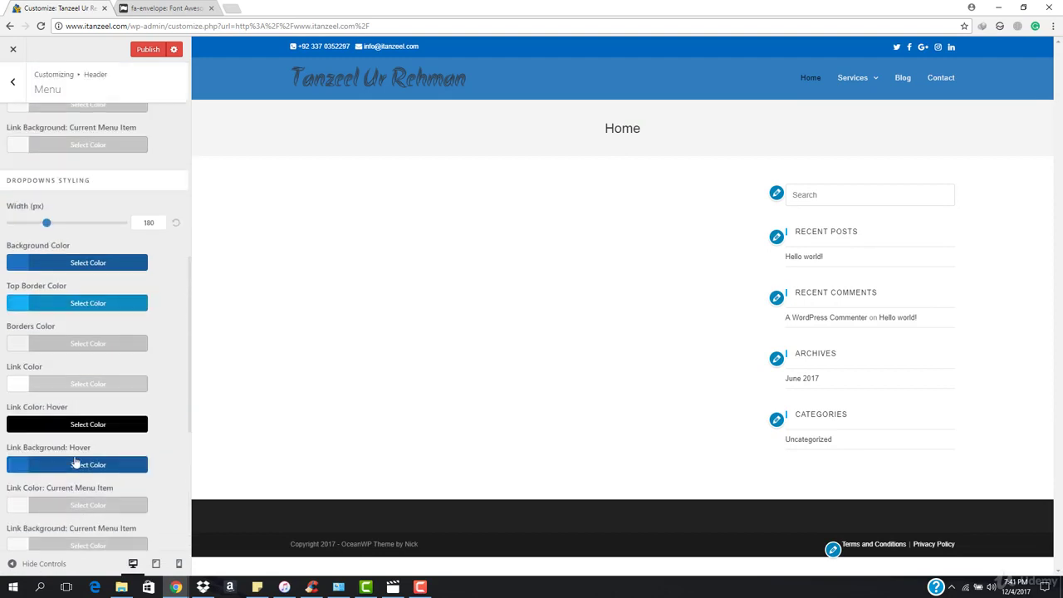
scroll(83, 451, "down", 4)
scroll(92, 427, "up", 4)
scroll(129, 137, "up", 7)
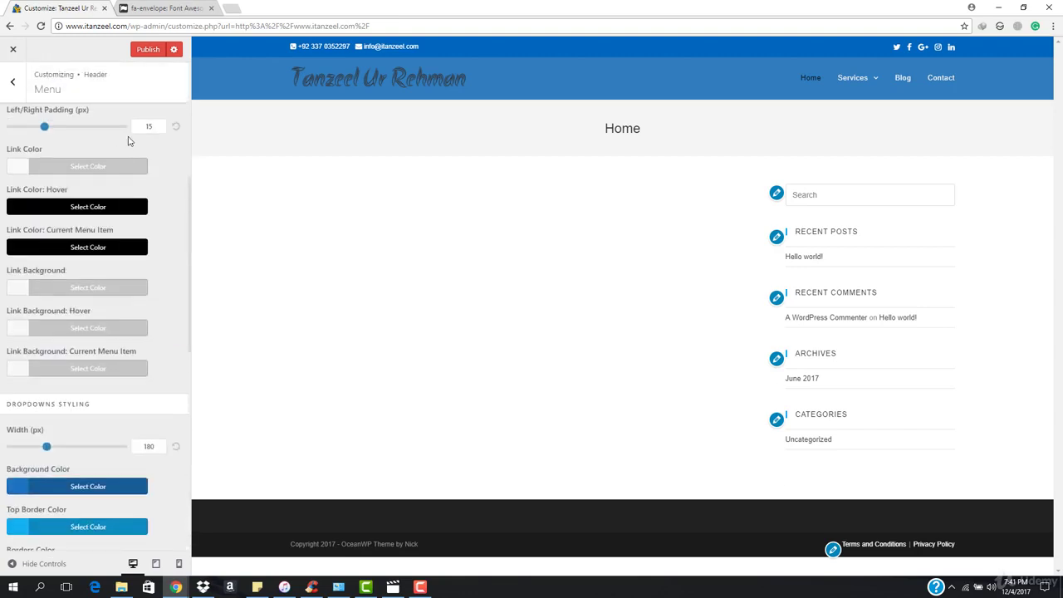
left_click(136, 53)
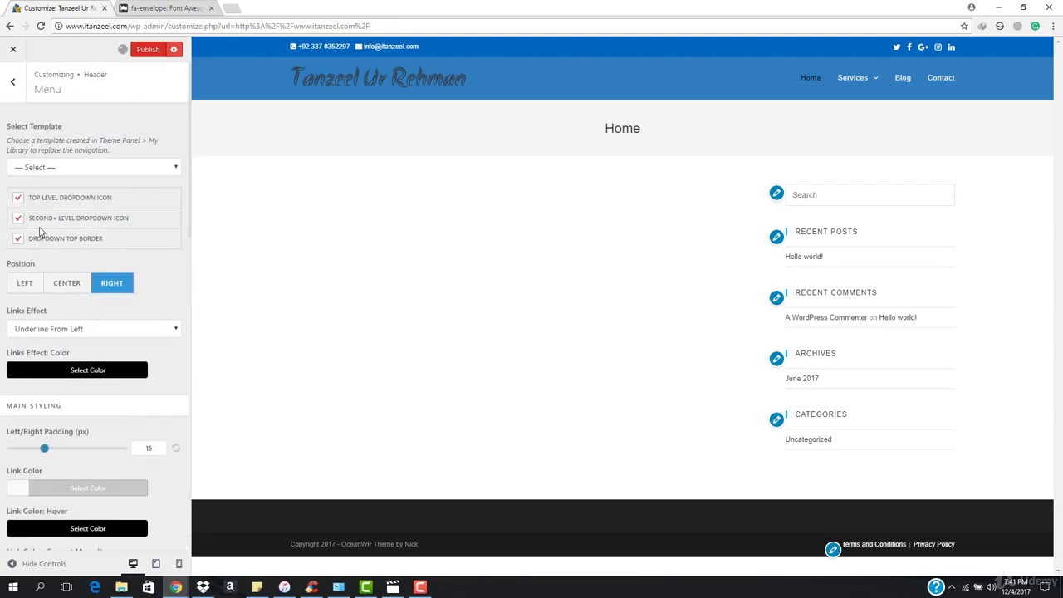
Leave the Header settings and open the Logo section of the Typography settings
left_click(10, 82)
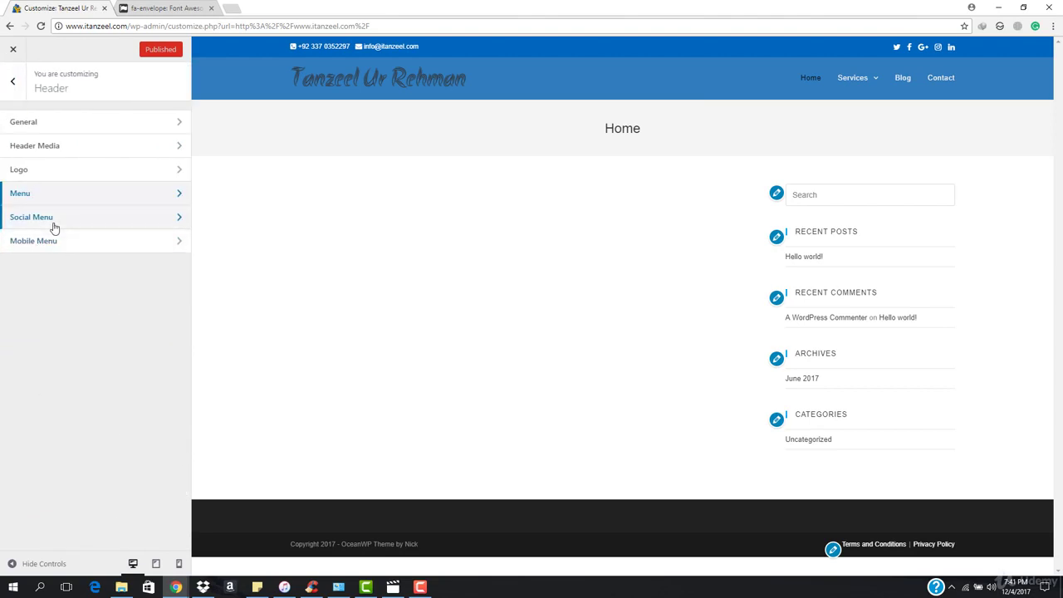
left_click(13, 86)
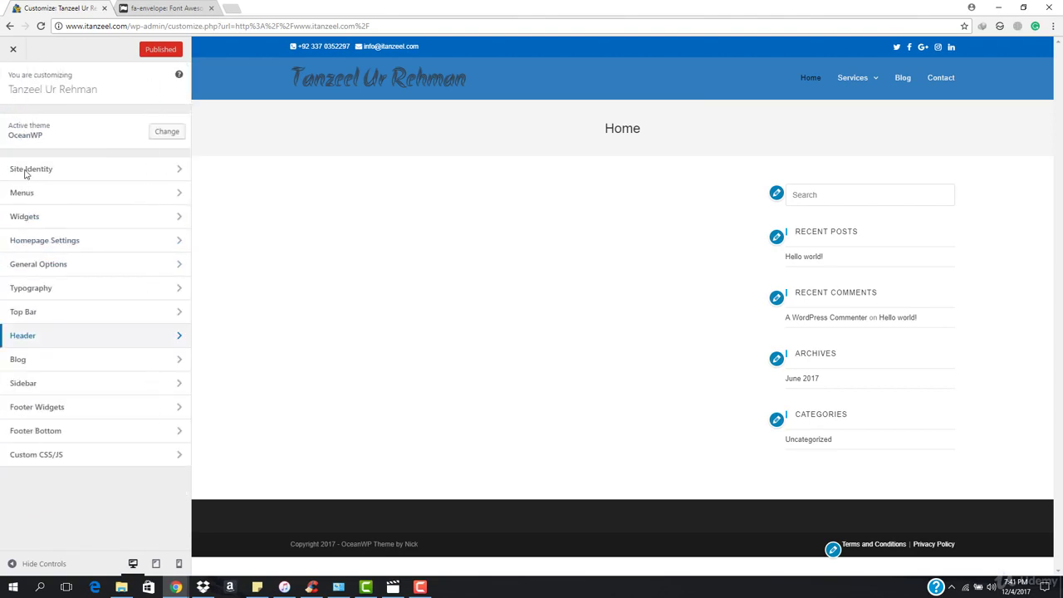
left_click(69, 287)
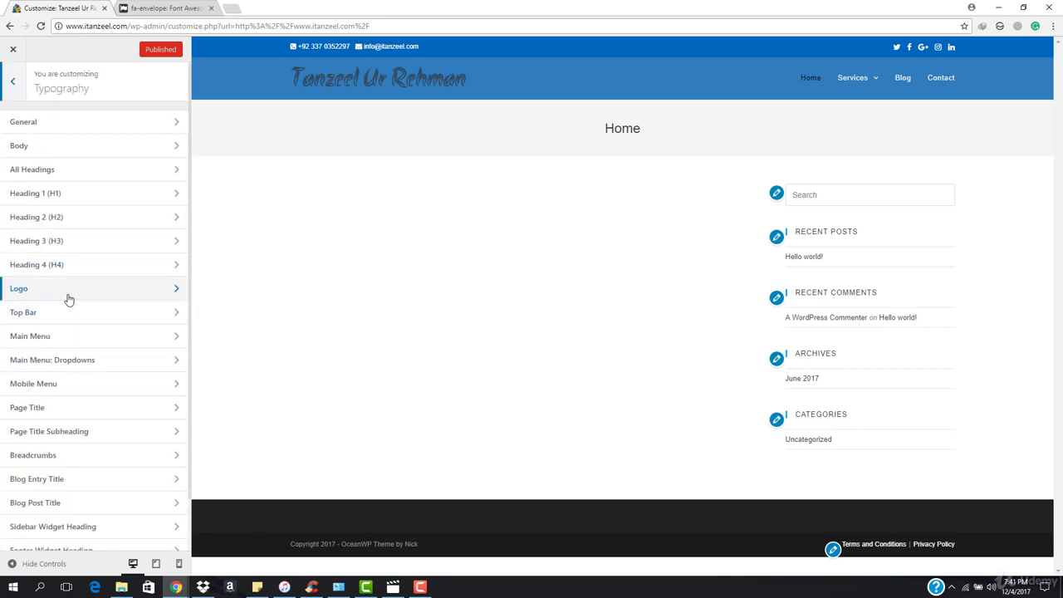
left_click(68, 294)
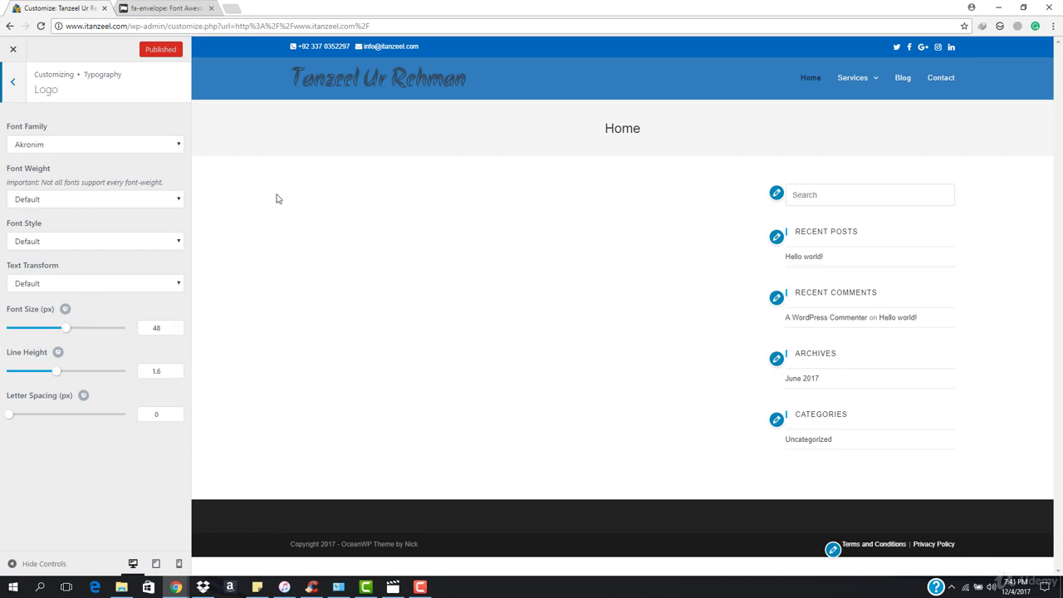
Look through the logo's Font Weight, Font Style and Text Transform options, keeping them at Default
left_click(83, 199)
left_click(84, 200)
left_click(71, 240)
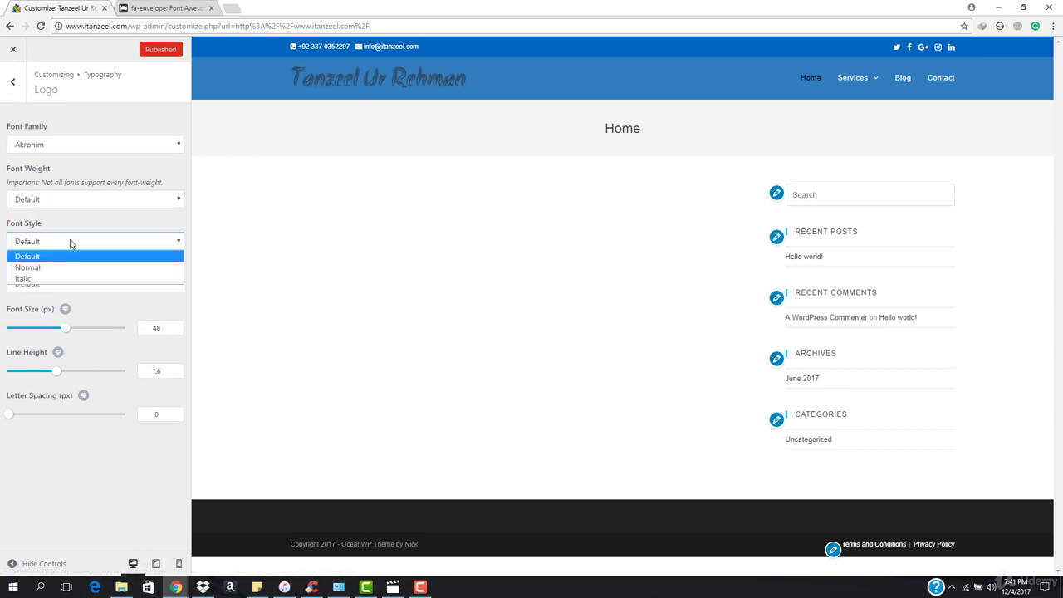
left_click(70, 257)
left_click(65, 283)
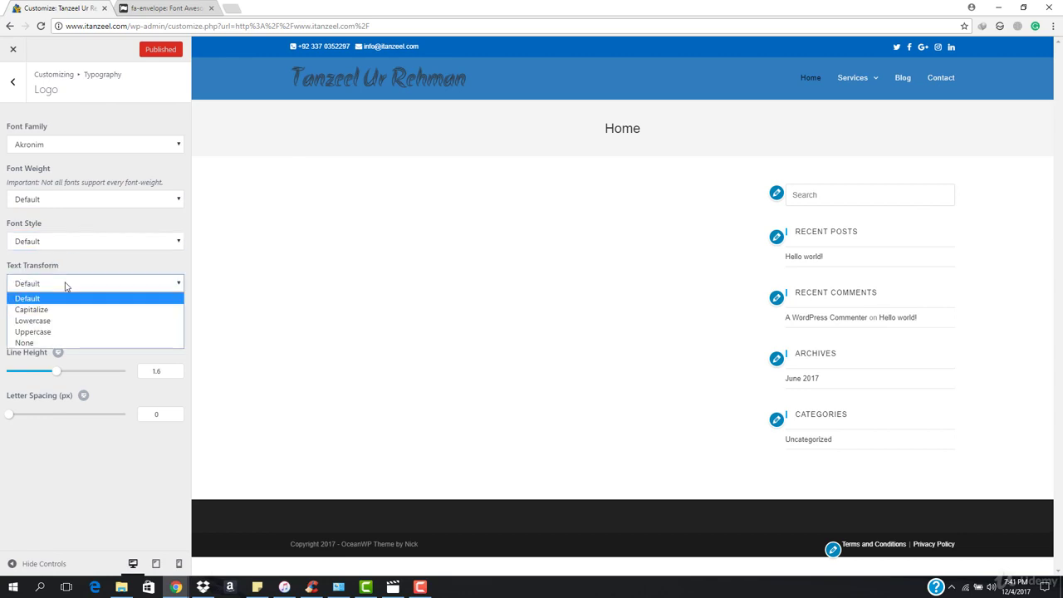
left_click(65, 283)
Look at the Main Menu typography settings and return to the Typography section list
left_click(13, 82)
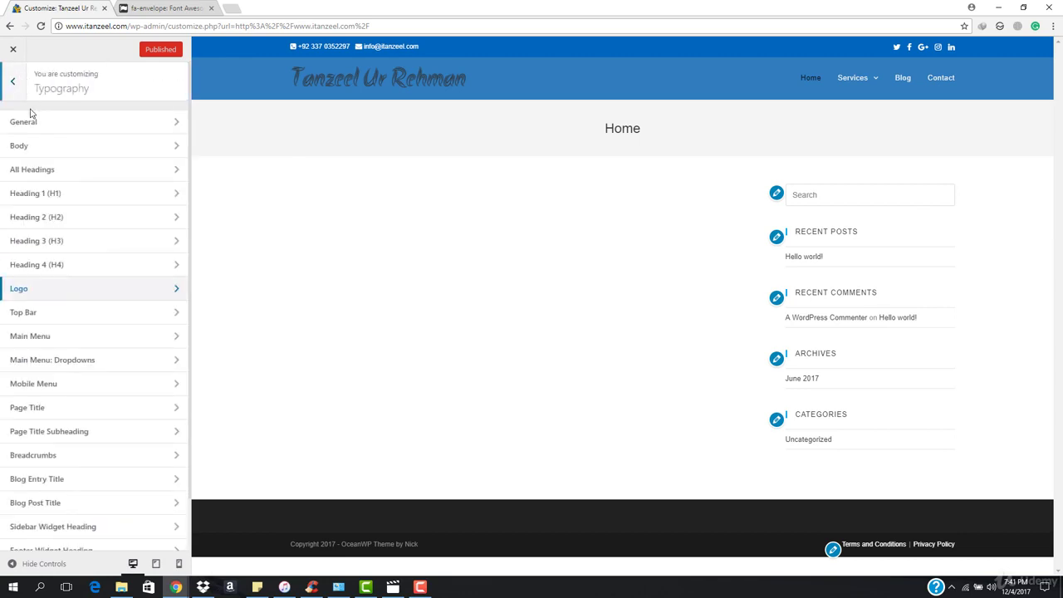
left_click(59, 334)
left_click(11, 85)
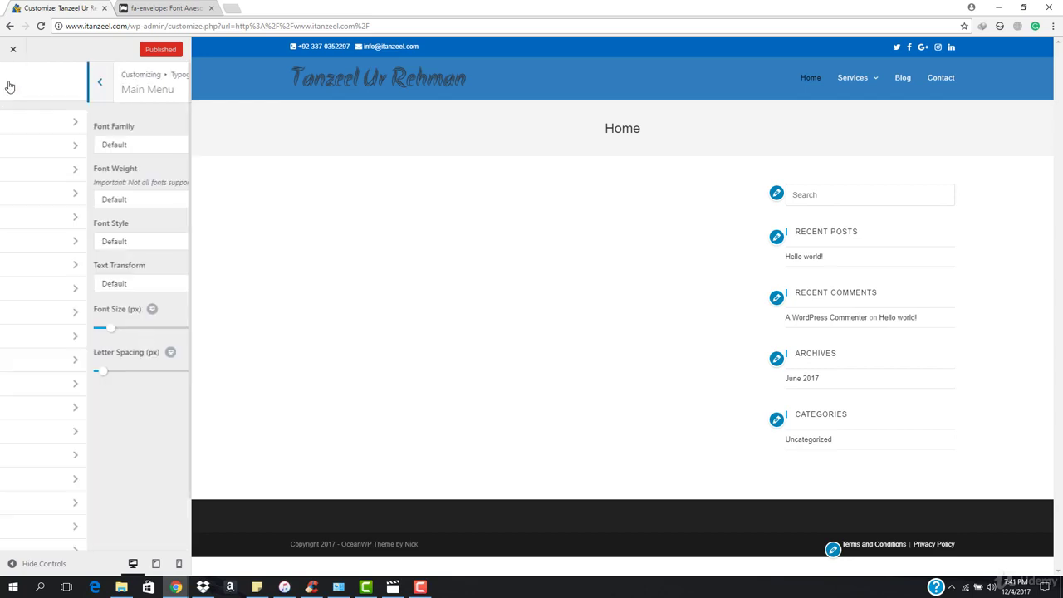
Leave the Typography settings and open the Logo section of the Header settings
left_click(10, 83)
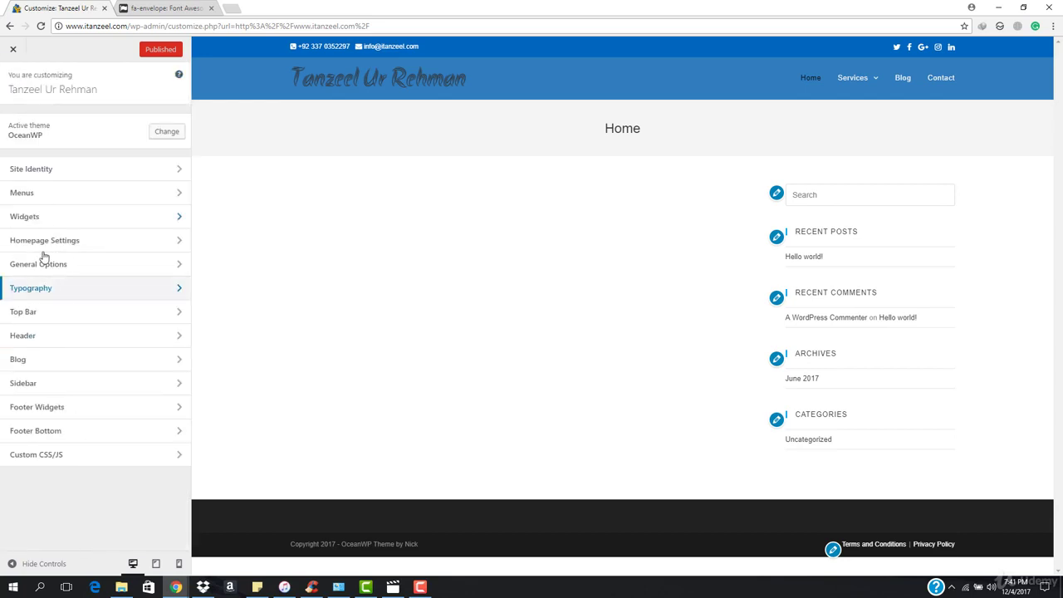
left_click(43, 336)
left_click(69, 170)
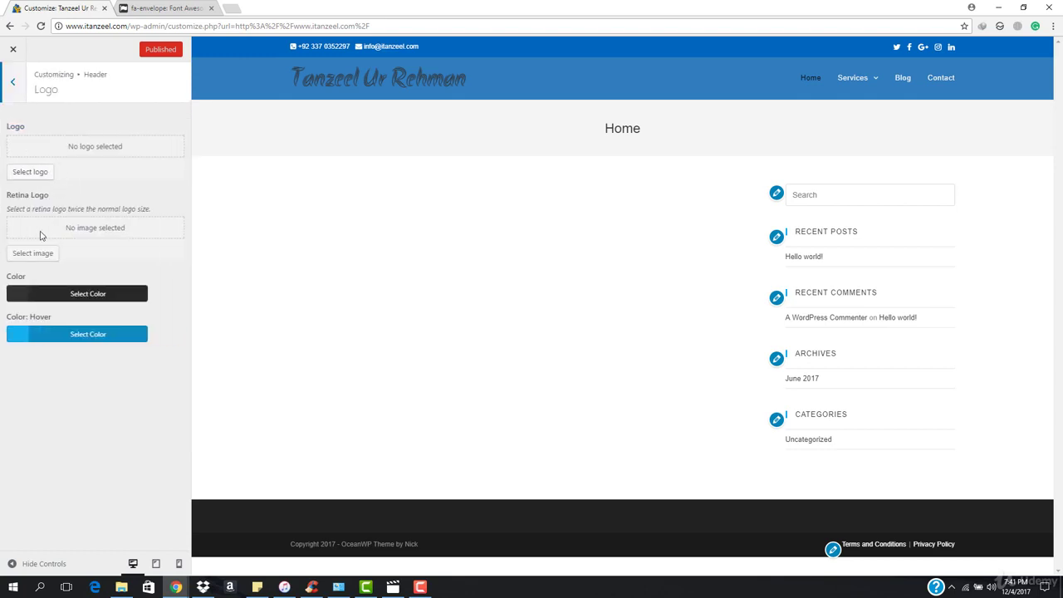
Set the logo text color to white (#ffffff) and its hover color to black
left_click(80, 295)
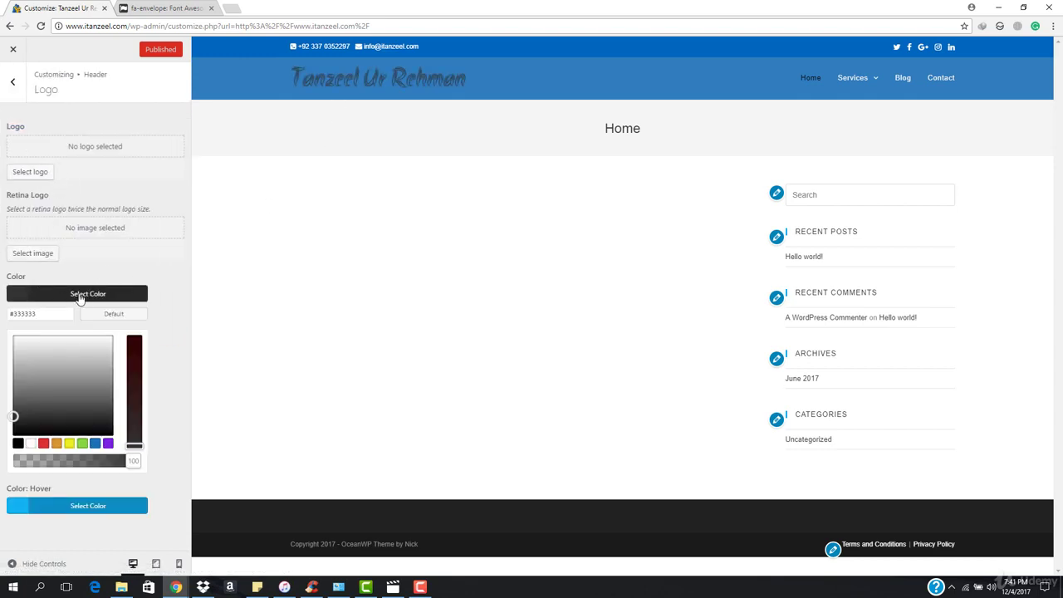
mouse_move(40, 427)
left_mouse_down()
mouse_move(36, 356)
mouse_move(5, 330)
left_mouse_up()
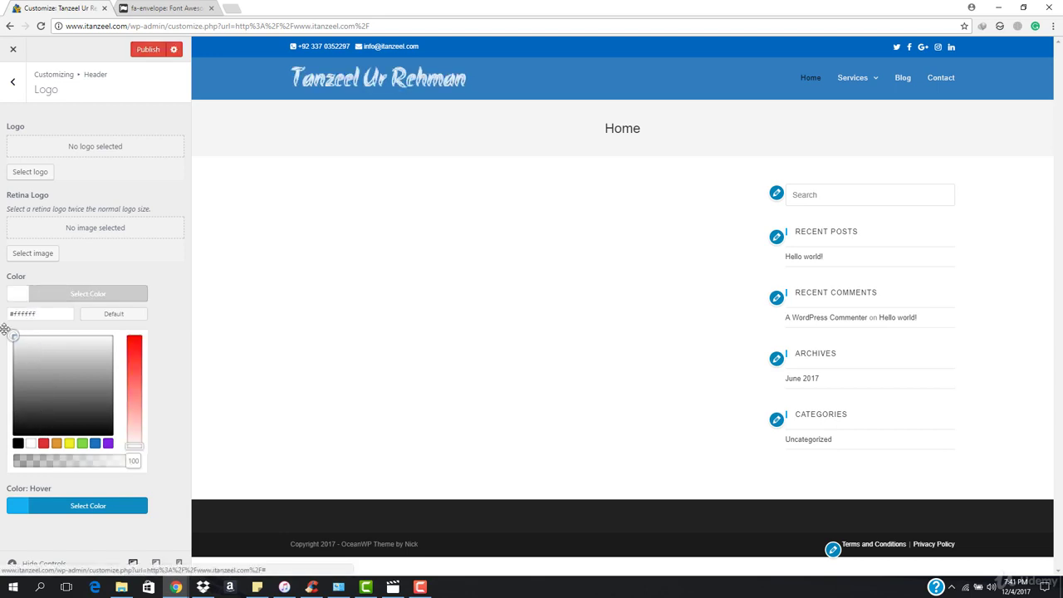
left_click(93, 295)
left_click(77, 335)
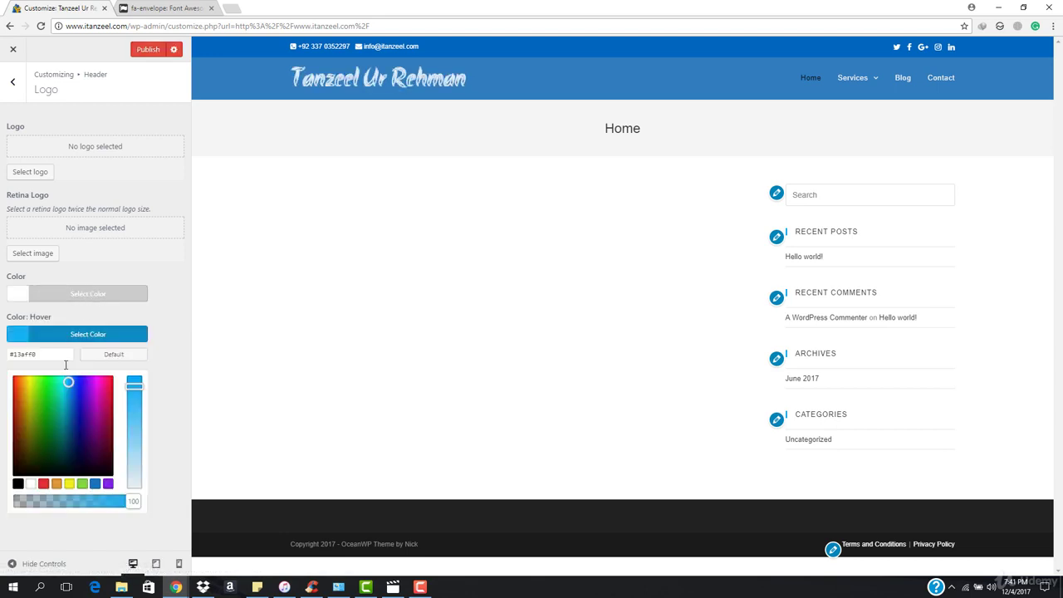
left_click(18, 483)
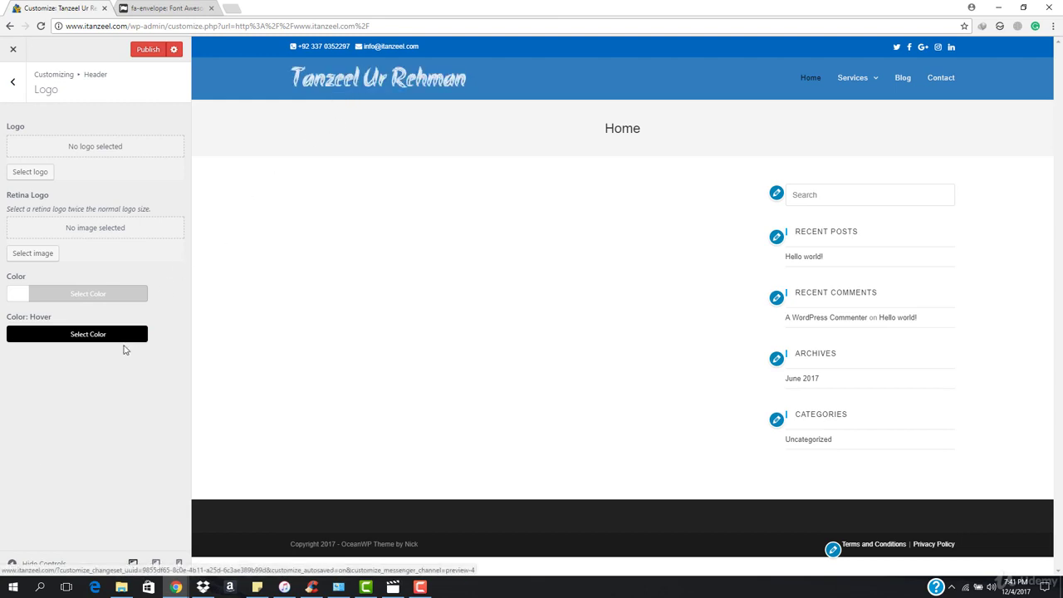
Set the logo text color to black and its hover color to #ffffff, and publish the changes
left_click(91, 295)
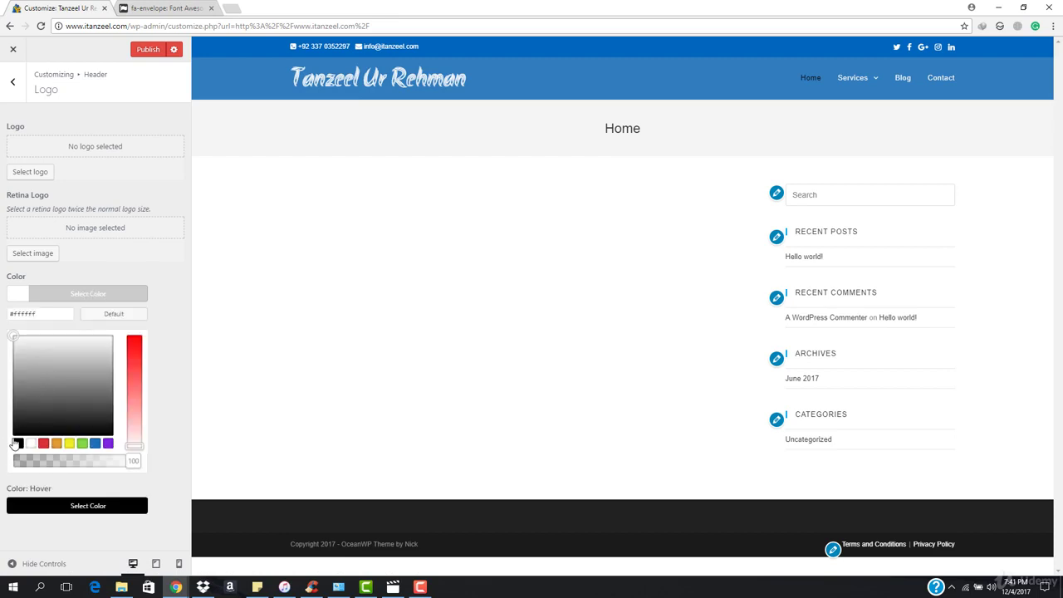
left_click(17, 445)
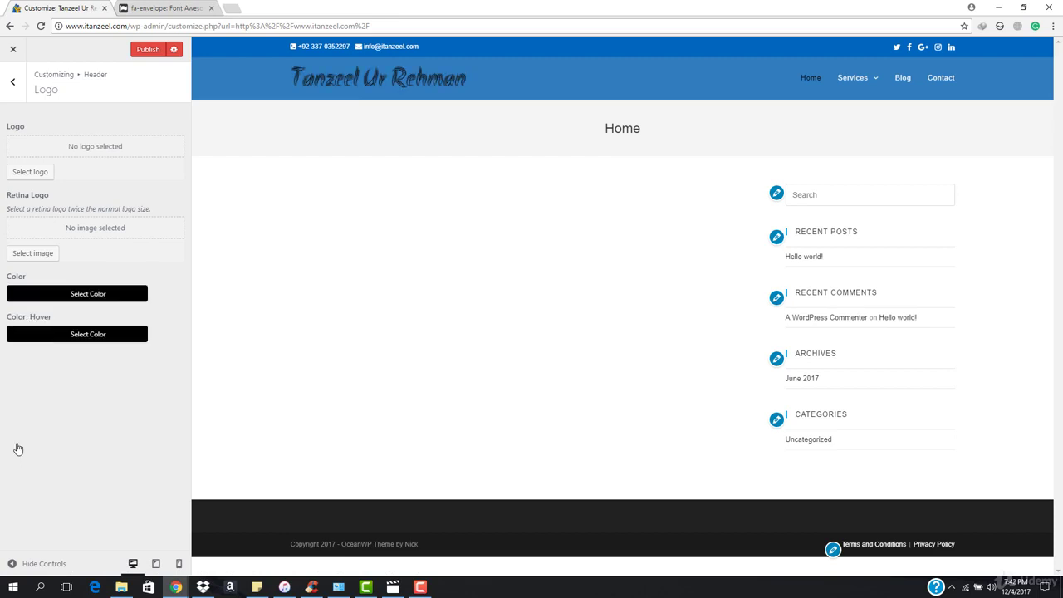
left_click(91, 336)
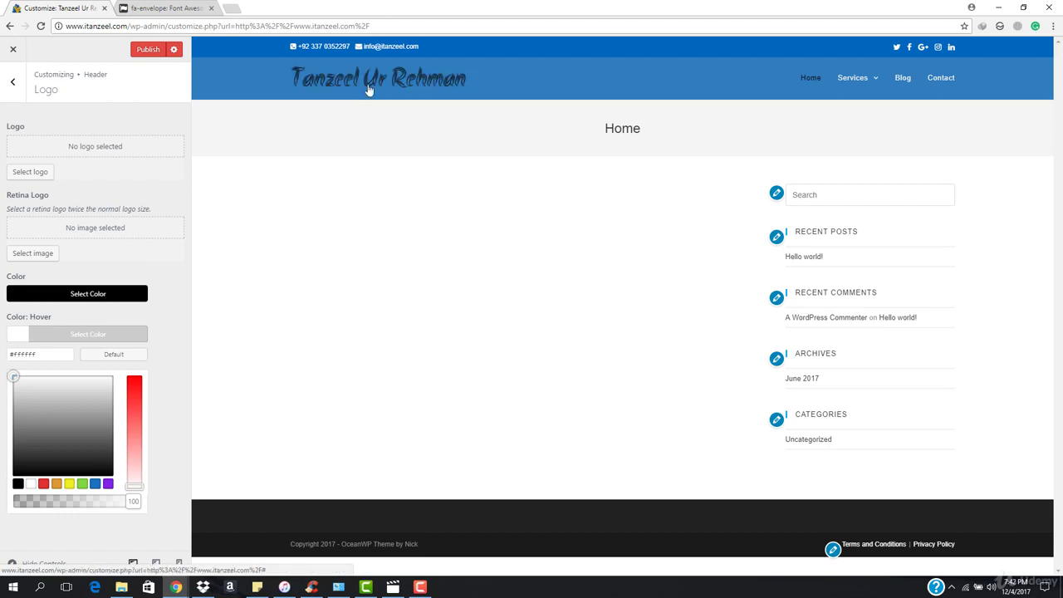
left_click(150, 50)
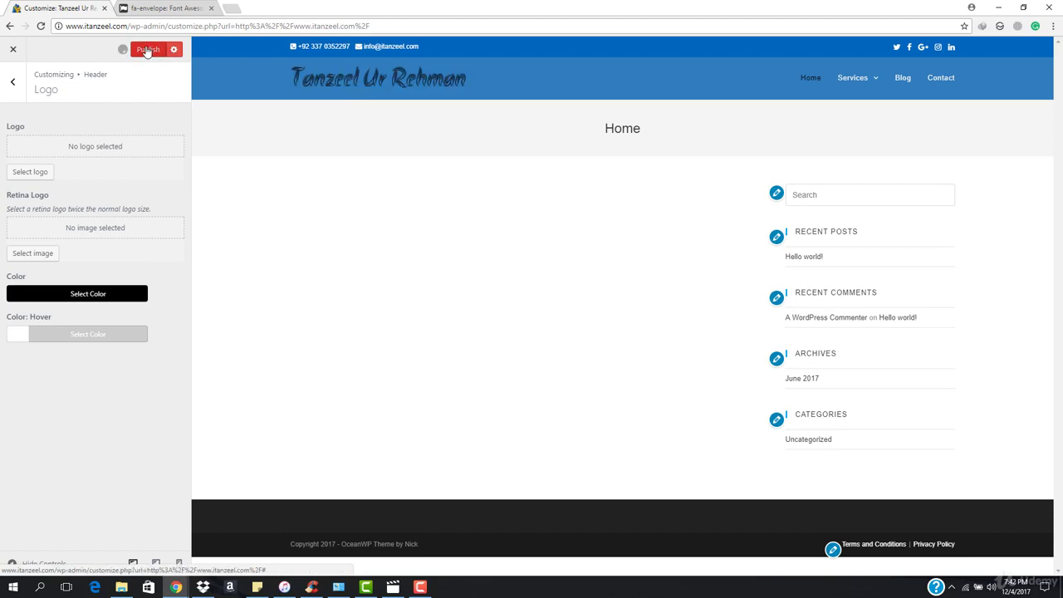
Open the live site in a new browser tab and check the header on the Home and Blog pages
left_click(234, 10)
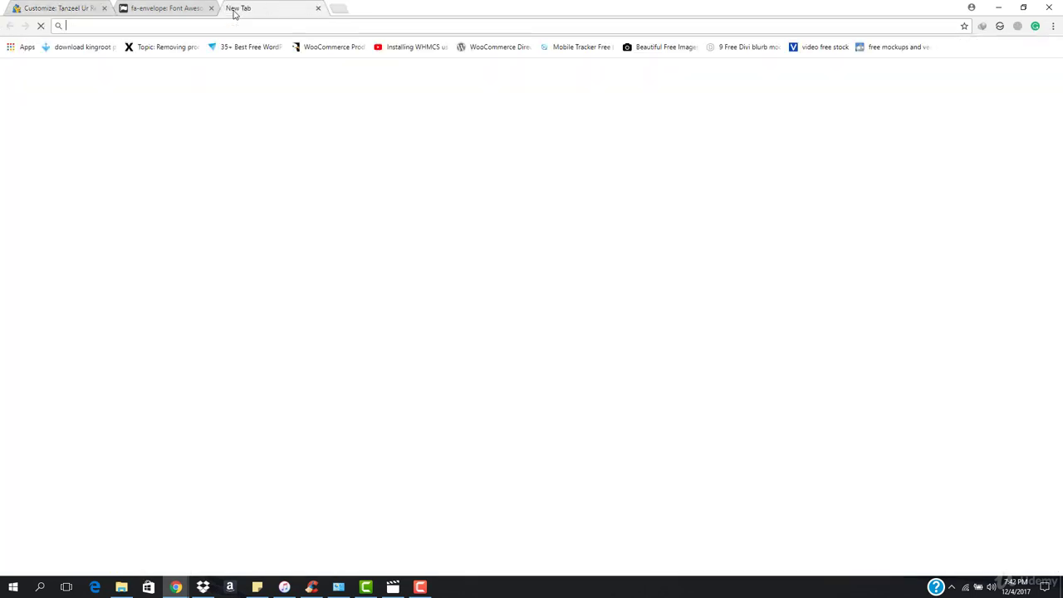
type("itanzeel.com")
key("Return")
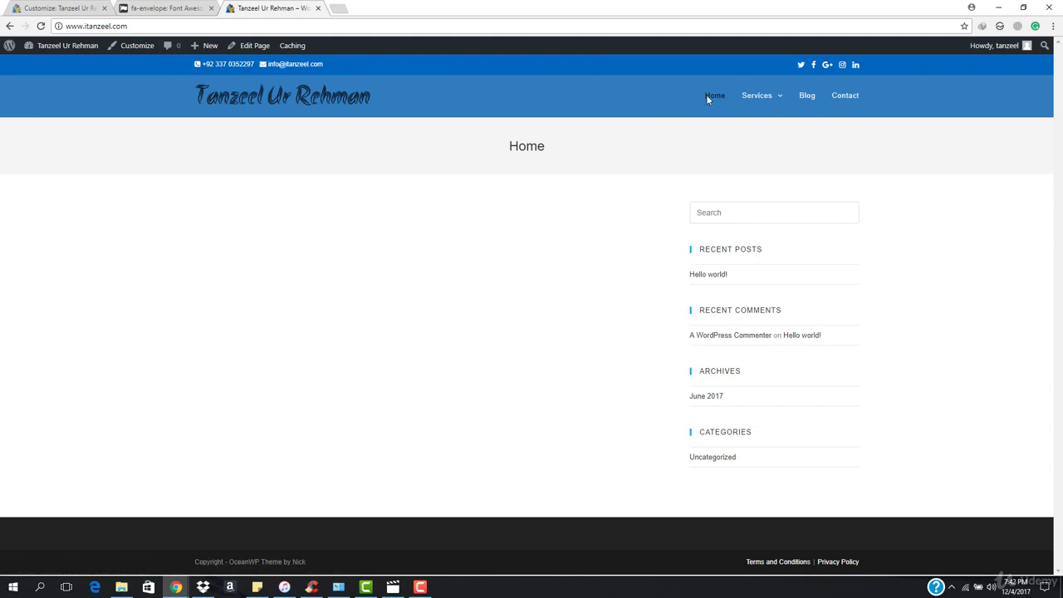
left_click(807, 96)
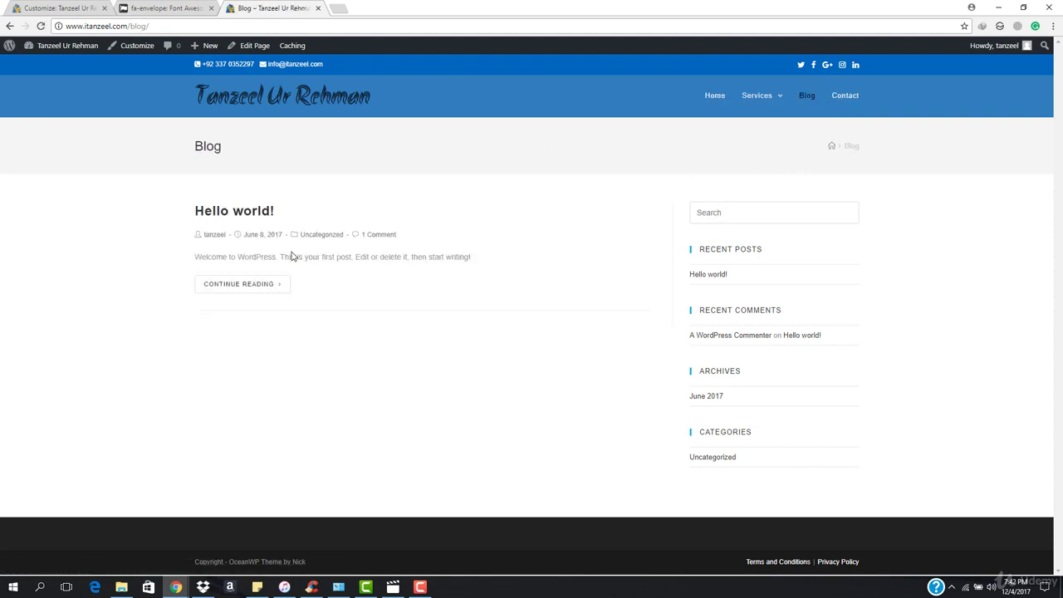
left_click(296, 105)
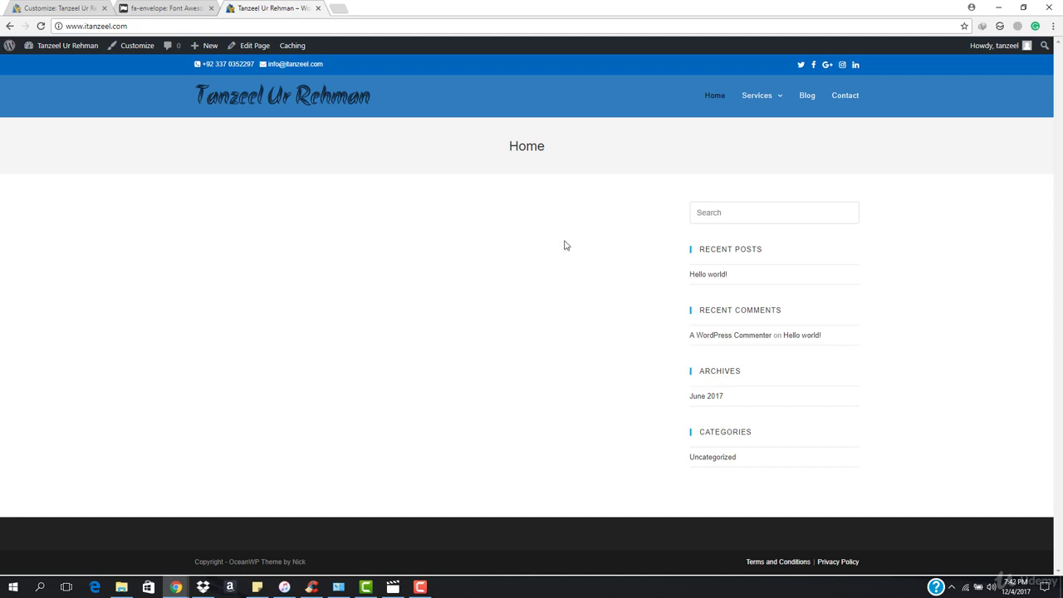
Return to the customizer and leave the Header settings for the main section list
left_click(30, 4)
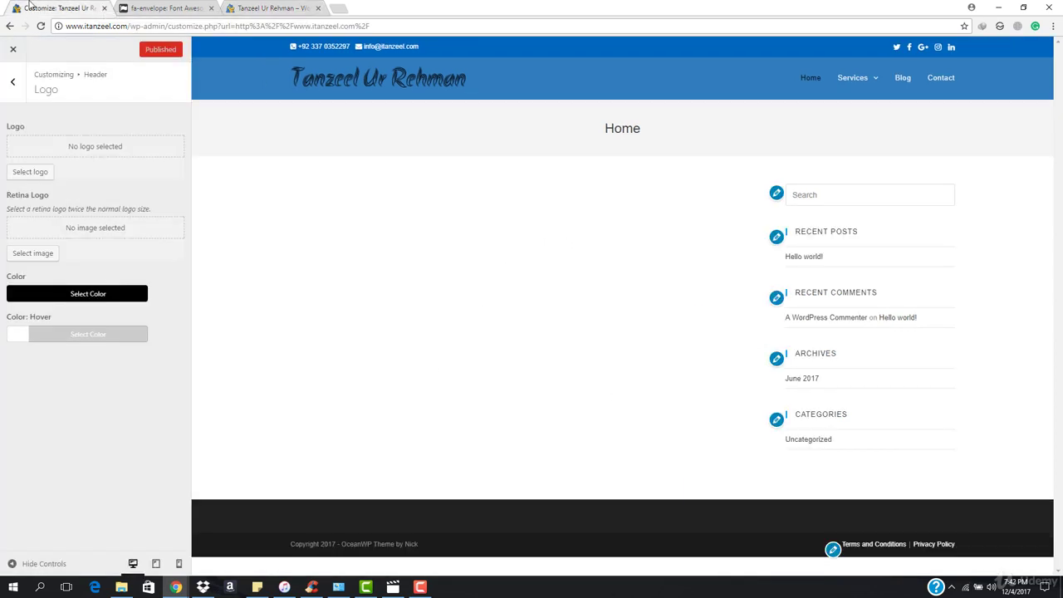
left_click(10, 83)
left_click(11, 84)
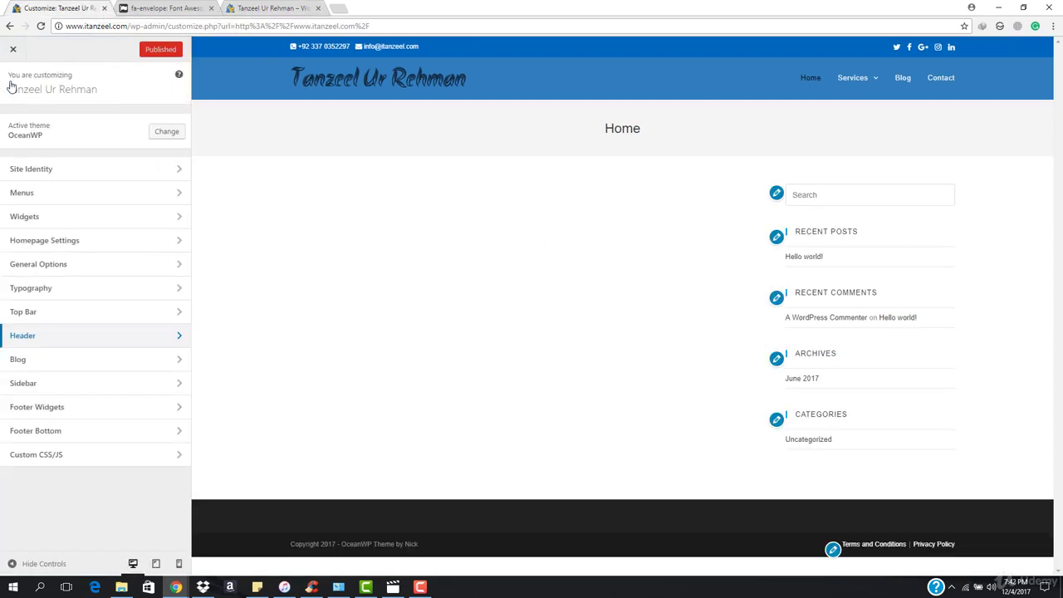